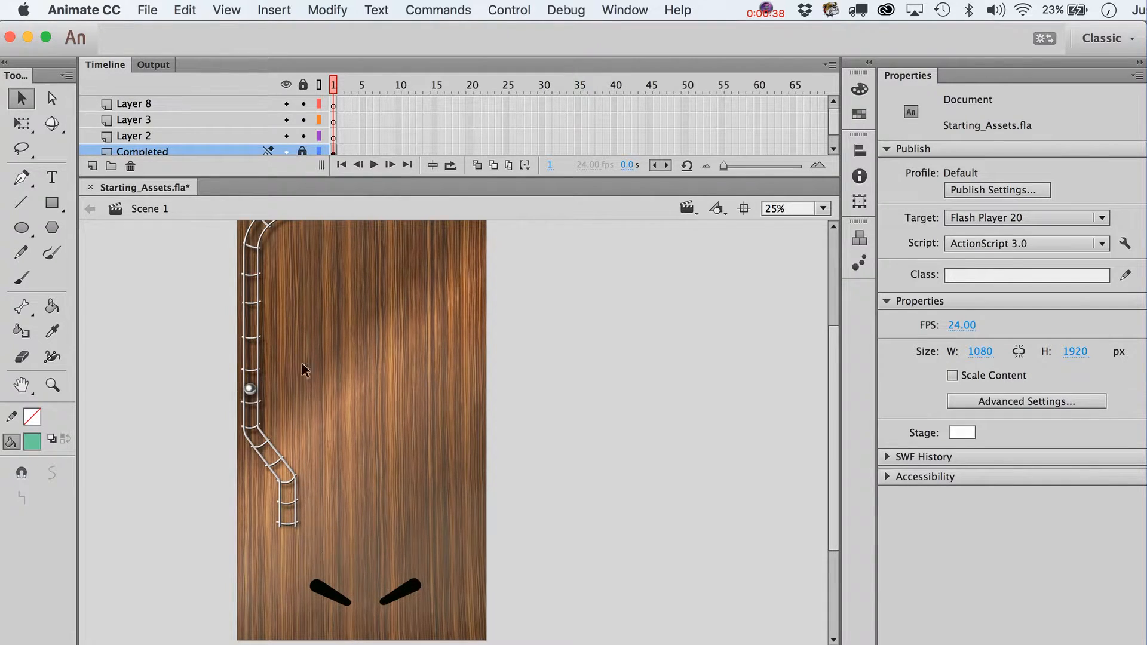
- Unlock the Completed layer and select its flipper mockup and wire track in turn for inspection
click(303, 151)
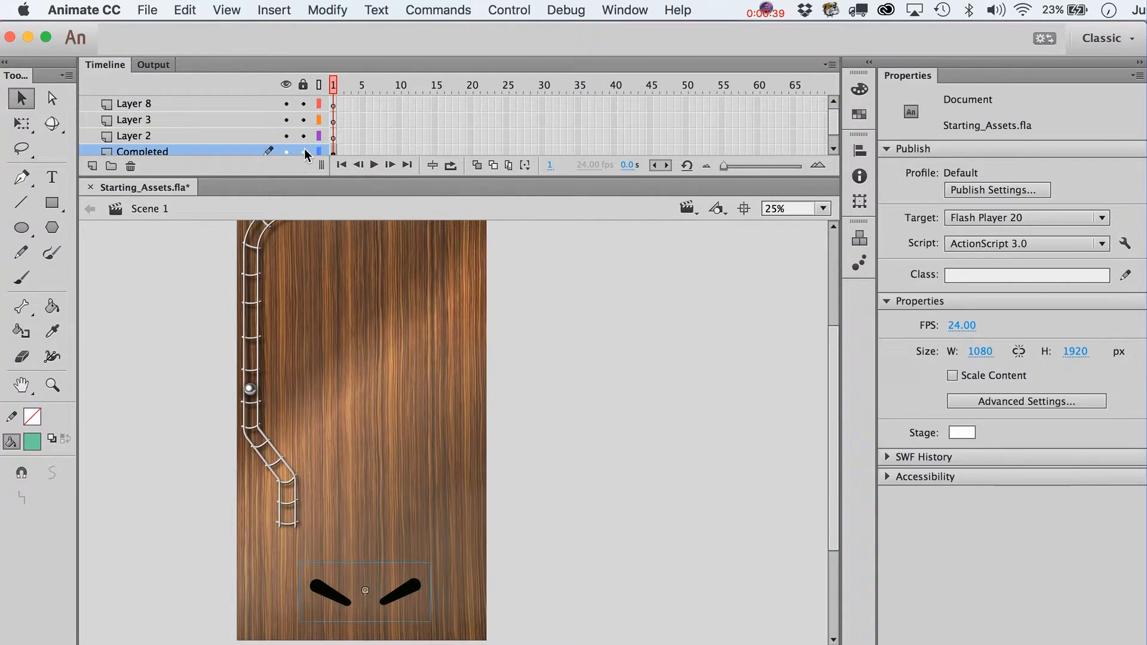
click(406, 592)
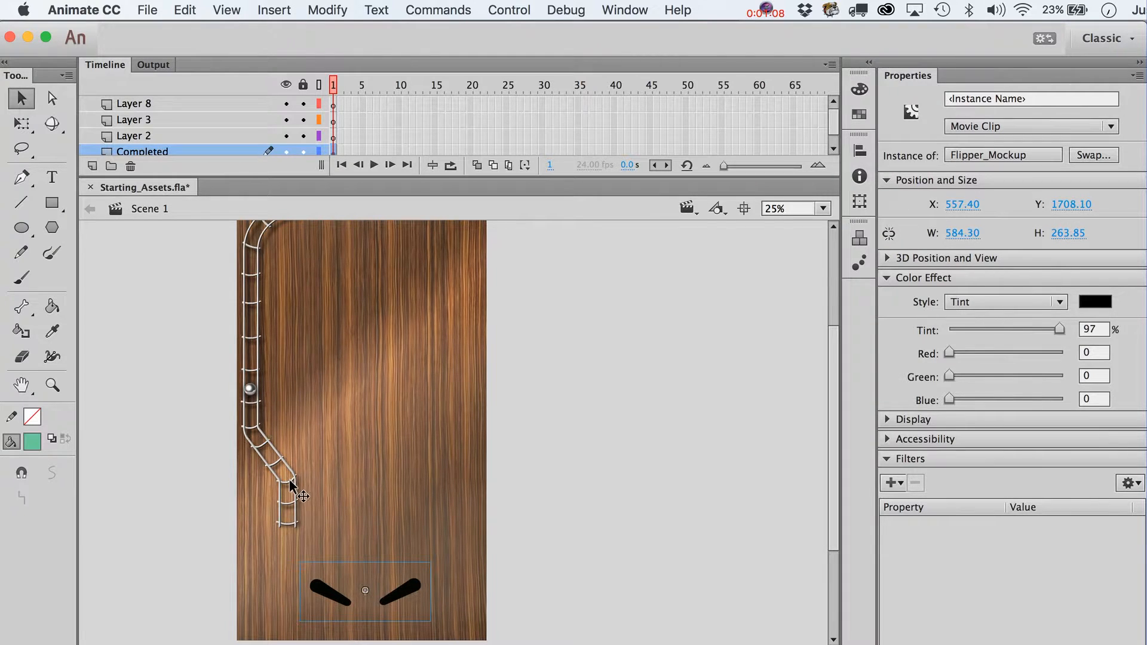
click(263, 346)
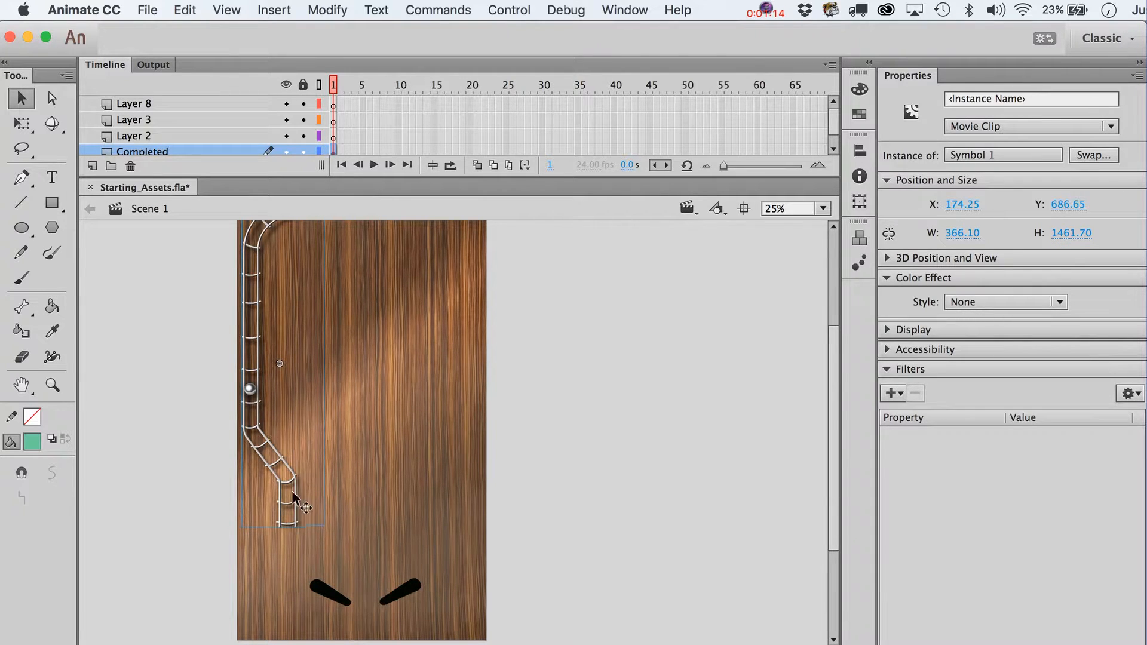
scroll(260, 426, up, 2)
scroll(260, 426, down, 2)
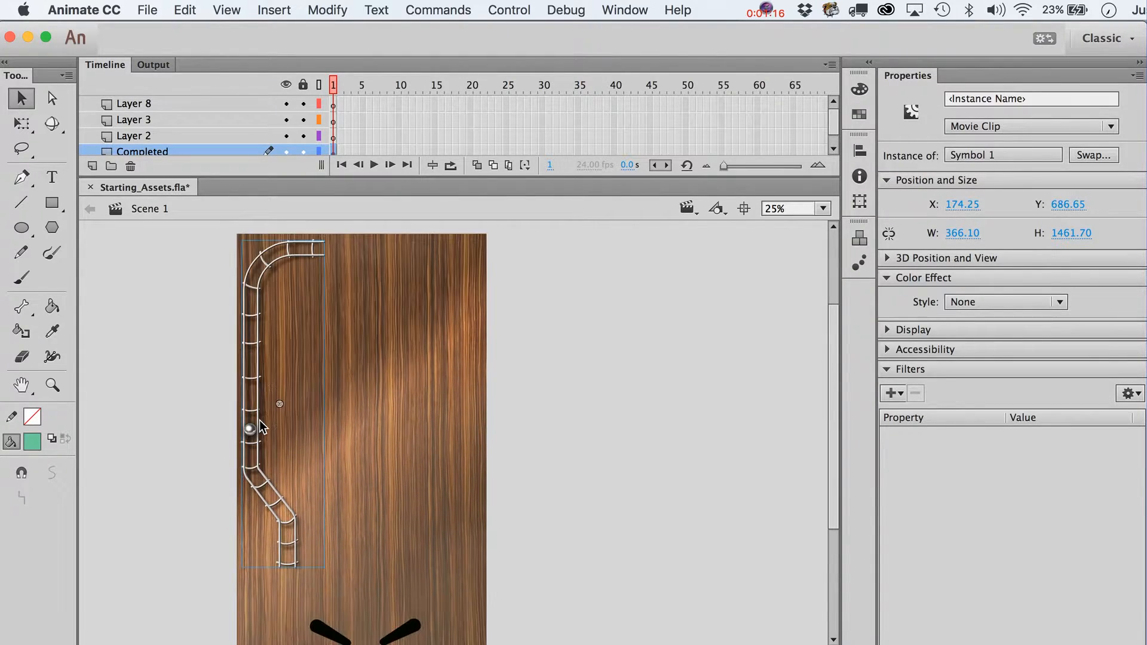
scroll(260, 425, up, 2)
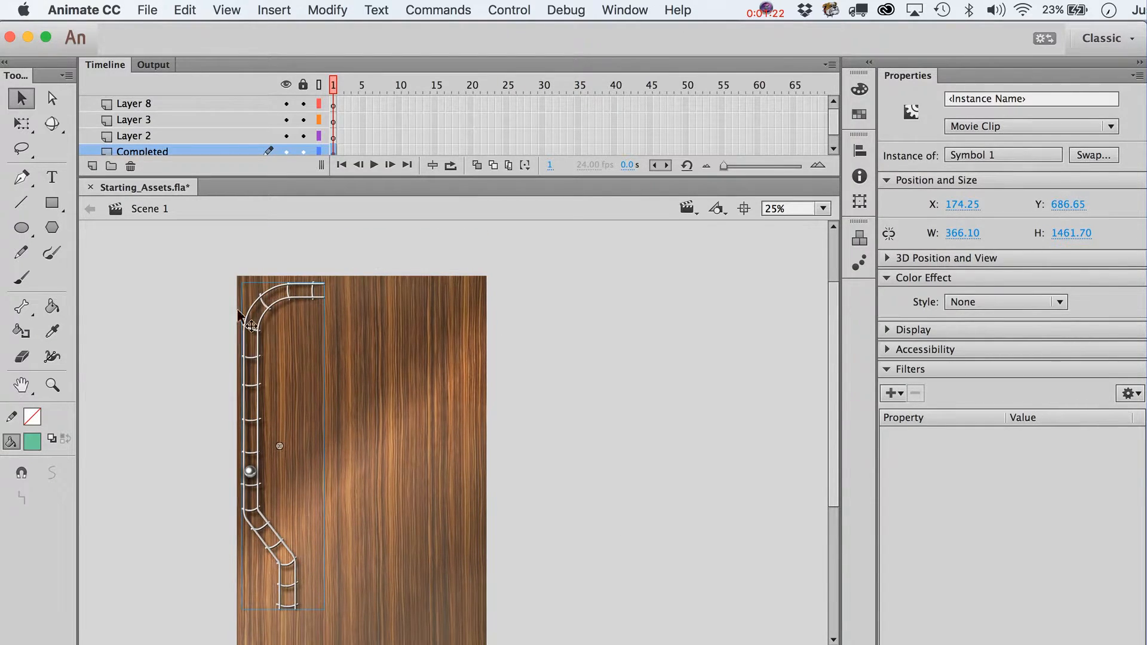
click(48, 209)
click(36, 442)
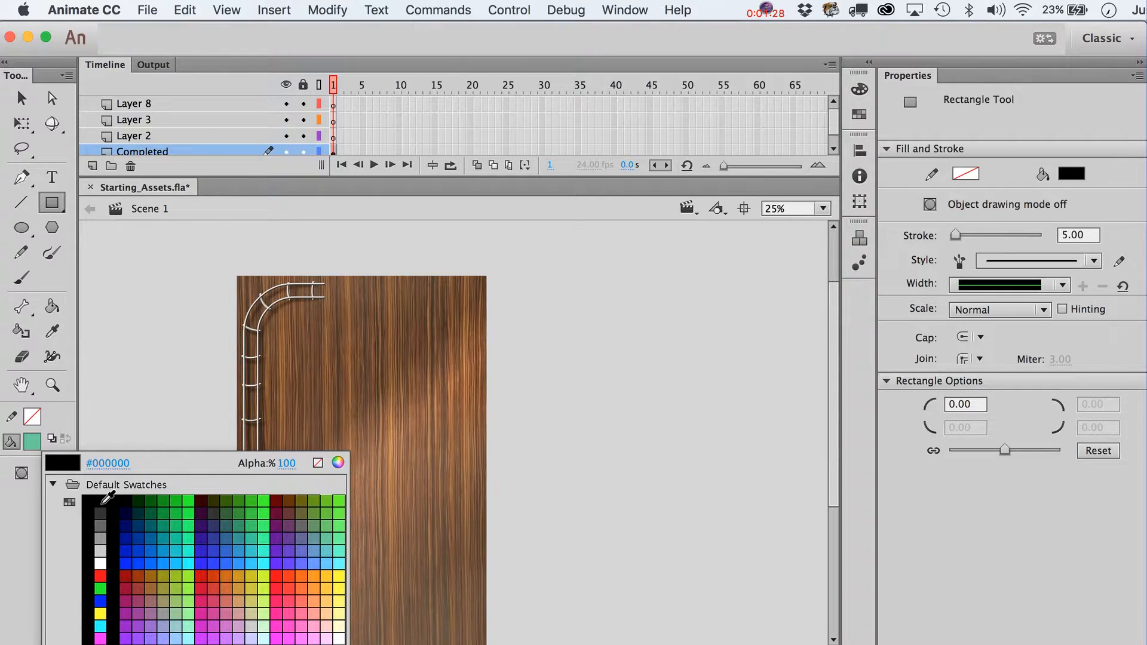
click(35, 443)
- Tint the flipper mockup with the green fill colour, red 102, green 204 and blue 153
scroll(225, 472, down, 5)
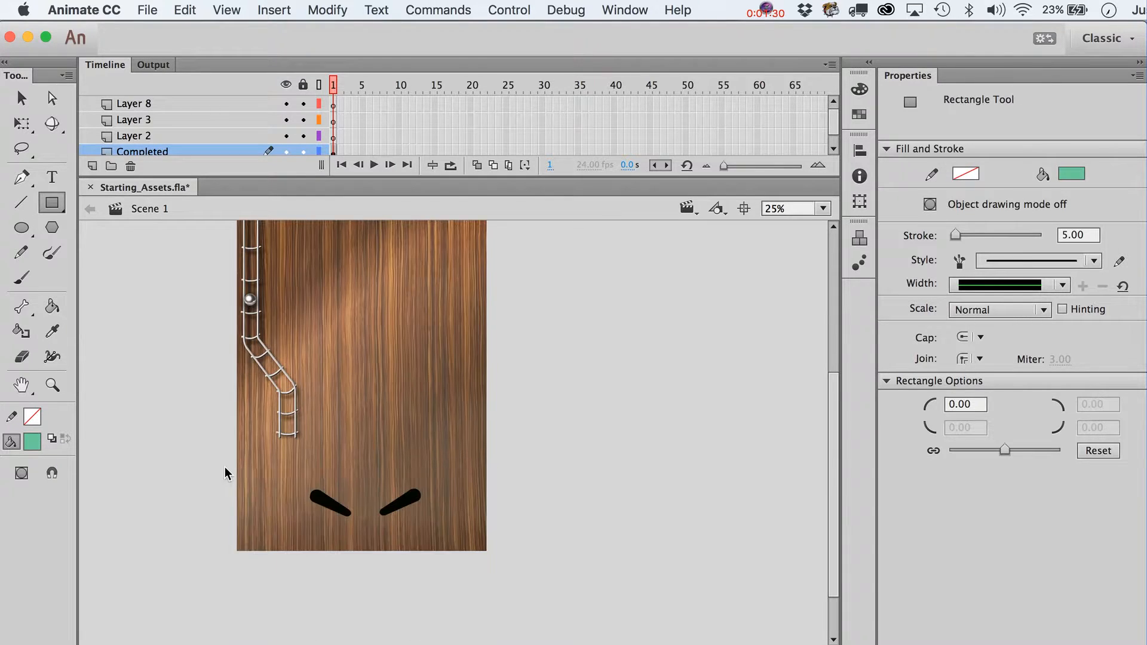
key(v)
click(407, 507)
click(1087, 305)
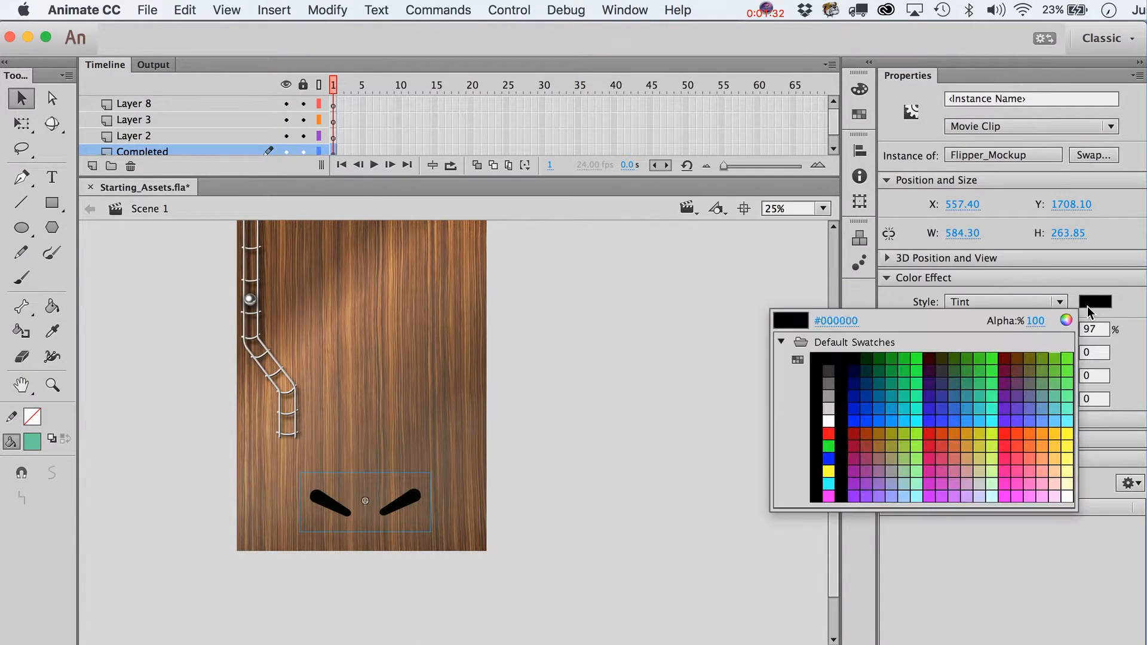
click(31, 443)
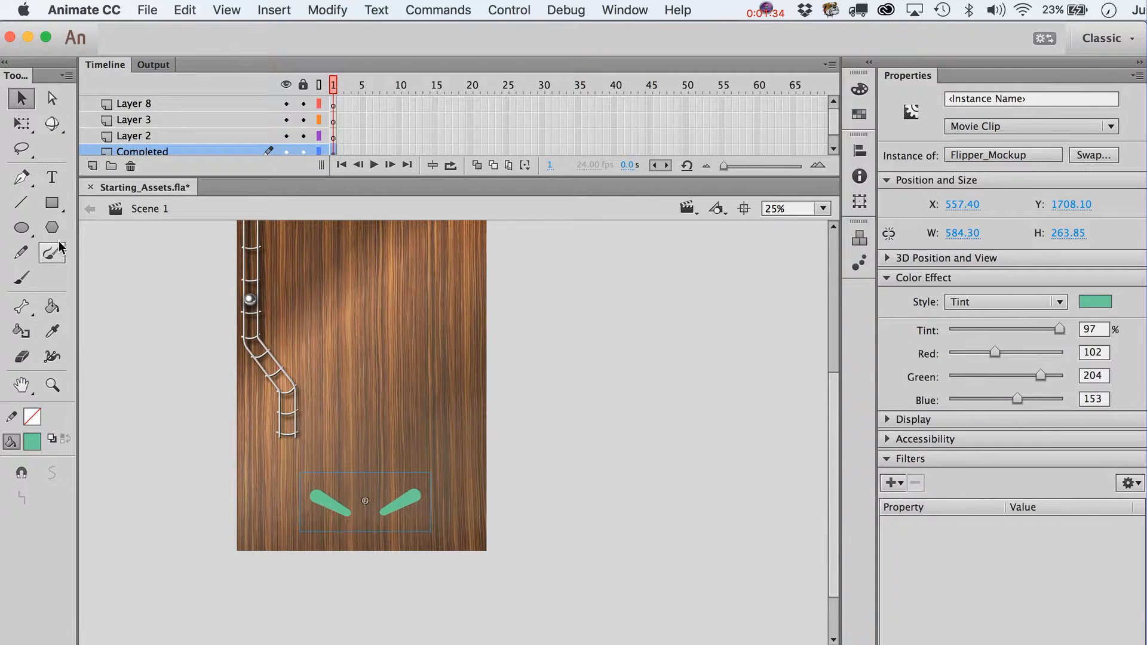
- Set the Rectangle tool's corner radius to 300 and make frame 1 of Layer 3 the active frame
click(52, 178)
click(52, 202)
scroll(450, 447, up, 3)
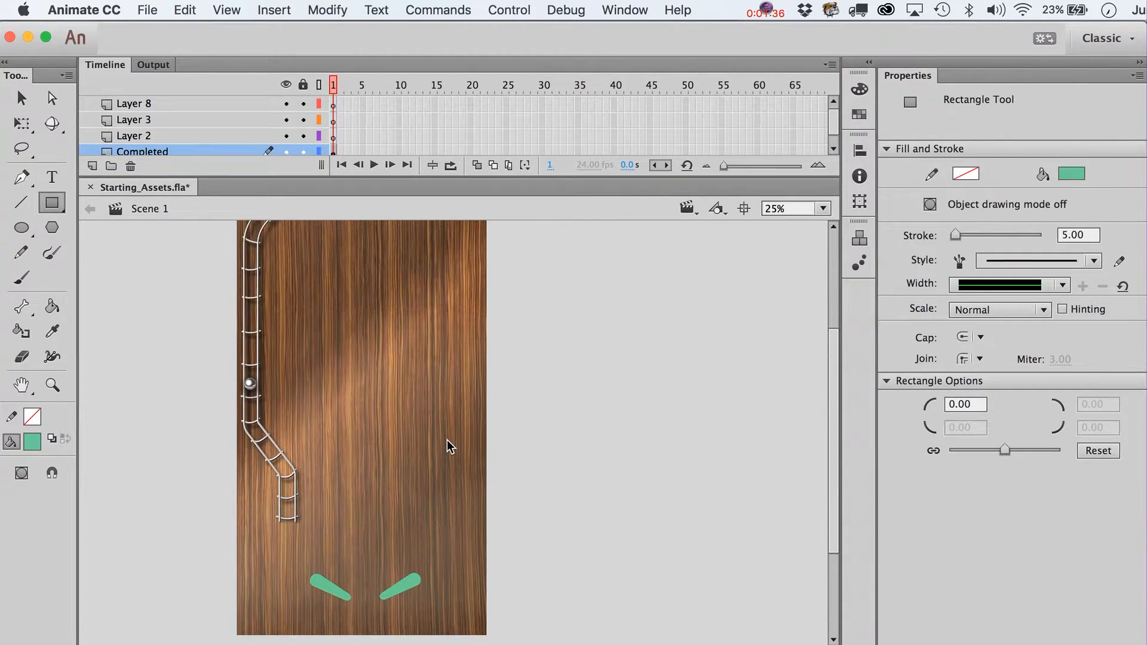
scroll(449, 447, up, 4)
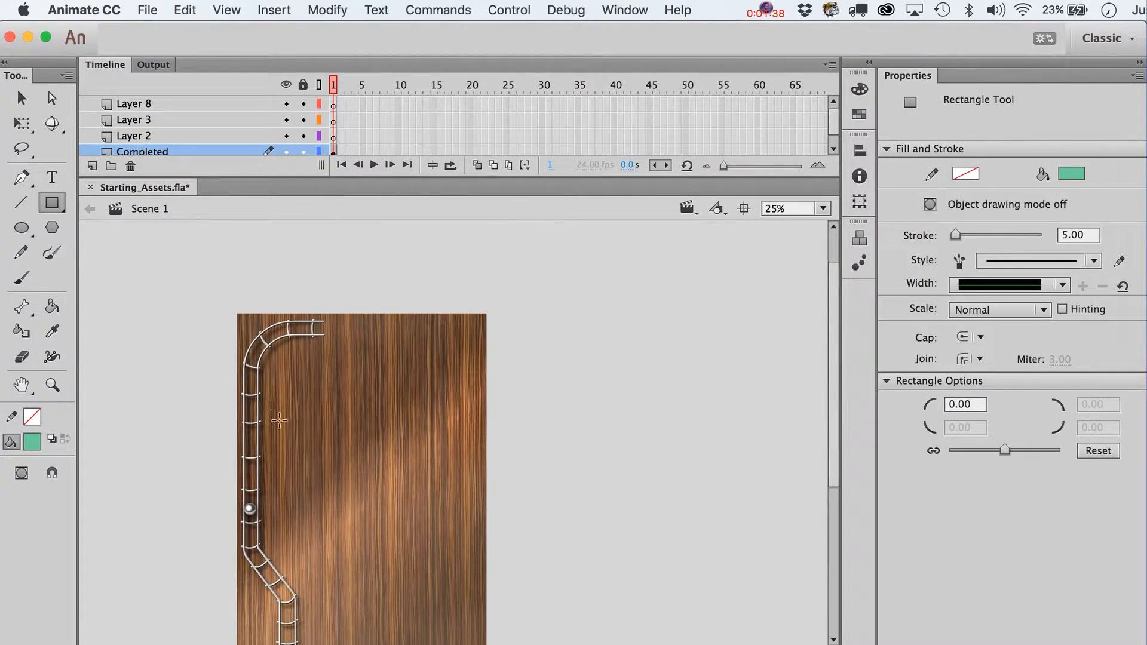
click(960, 406)
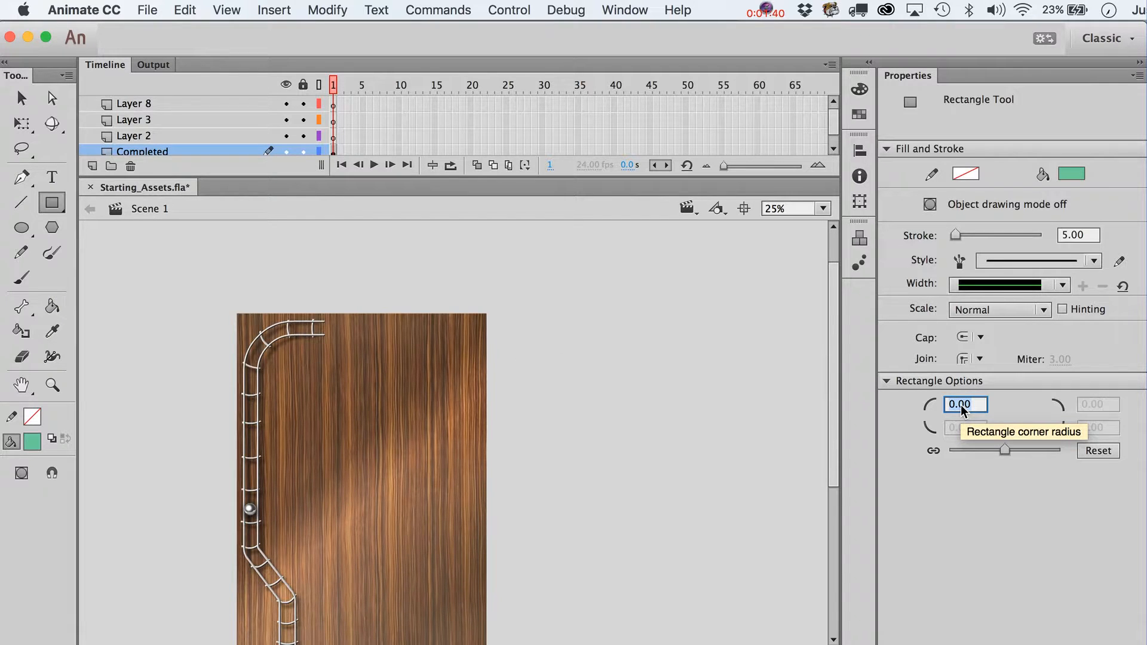
text(300)
key(Return)
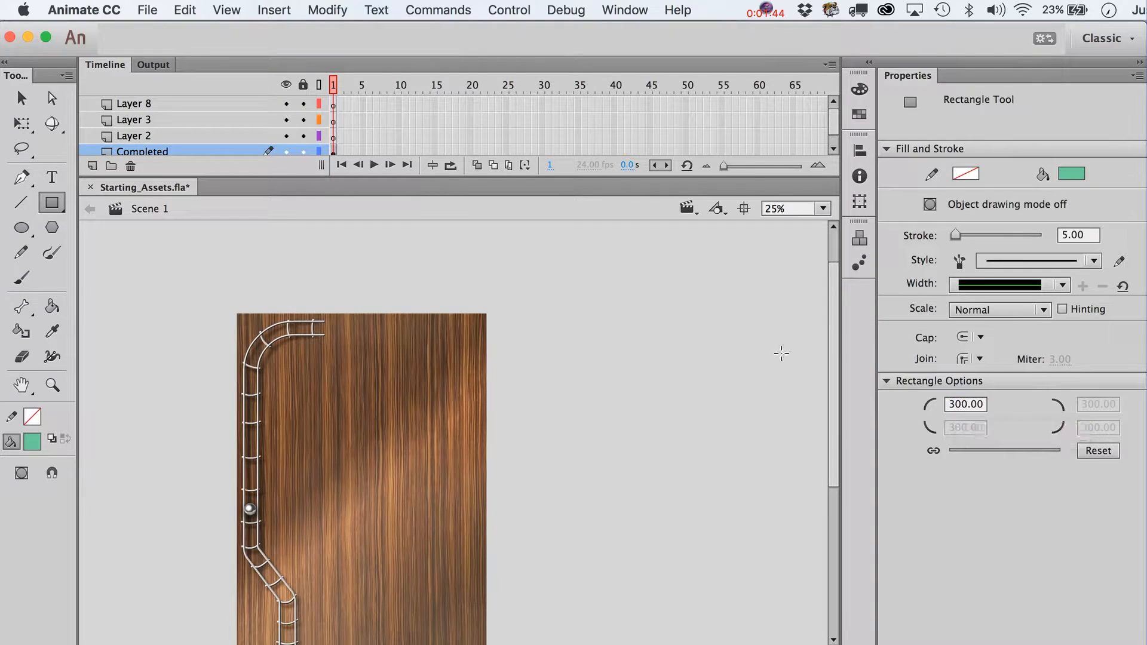
click(332, 122)
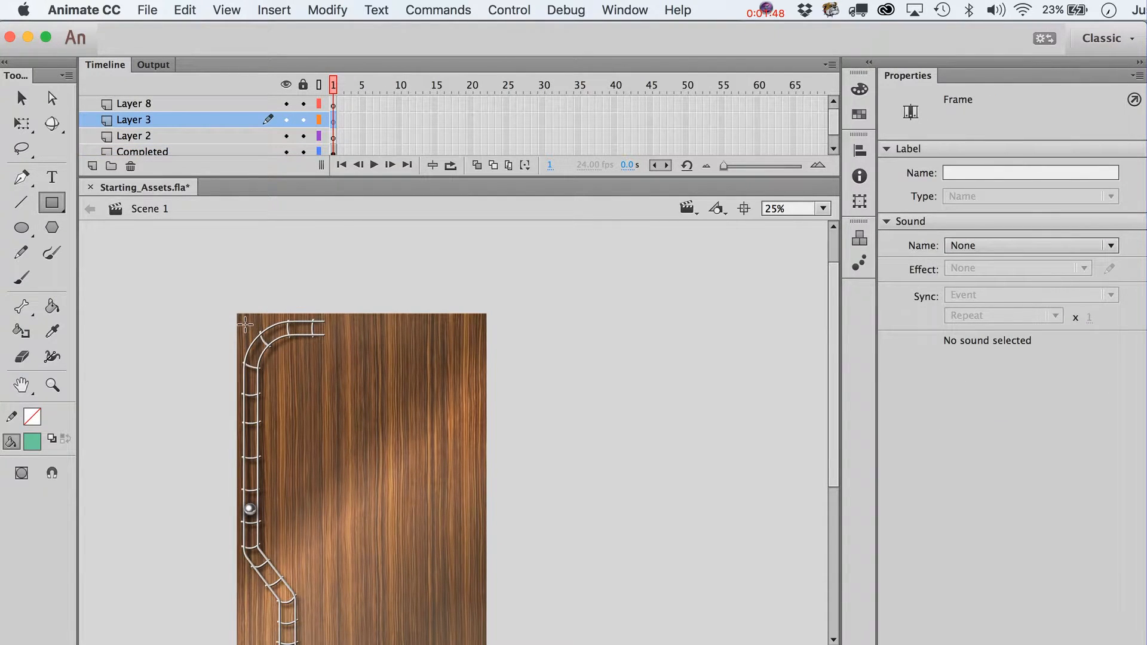
- Try drawing a green rounded rectangle without a stroke just inside the edges of the wooden board
drag(245, 323, 345, 430)
drag(418, 510, 470, 644)
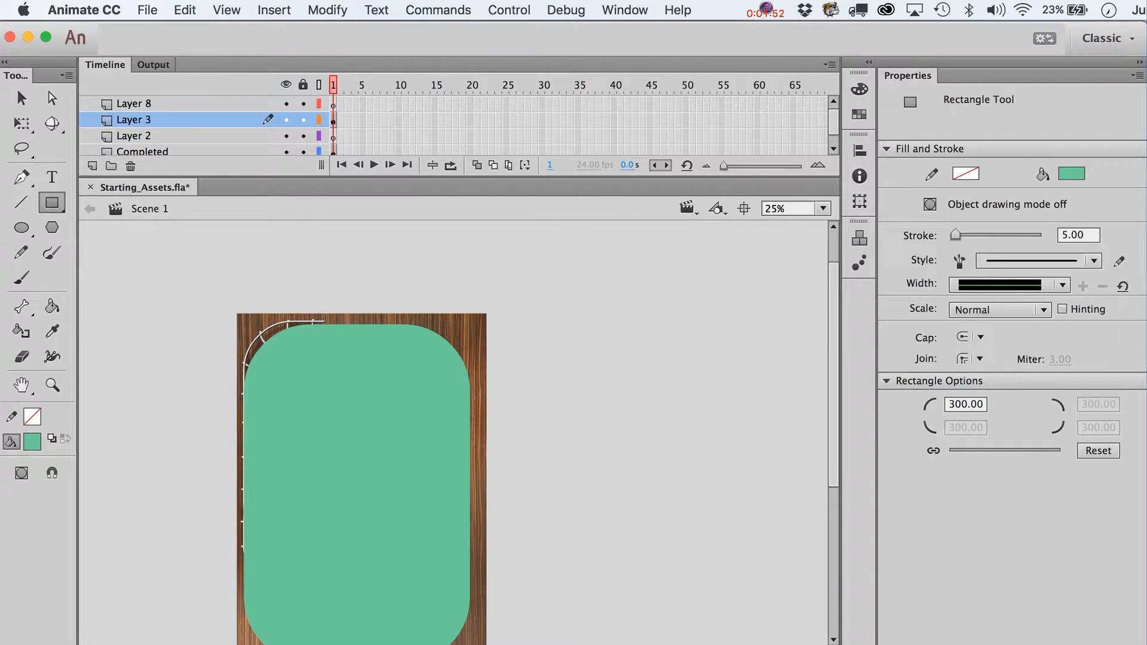
key(v)
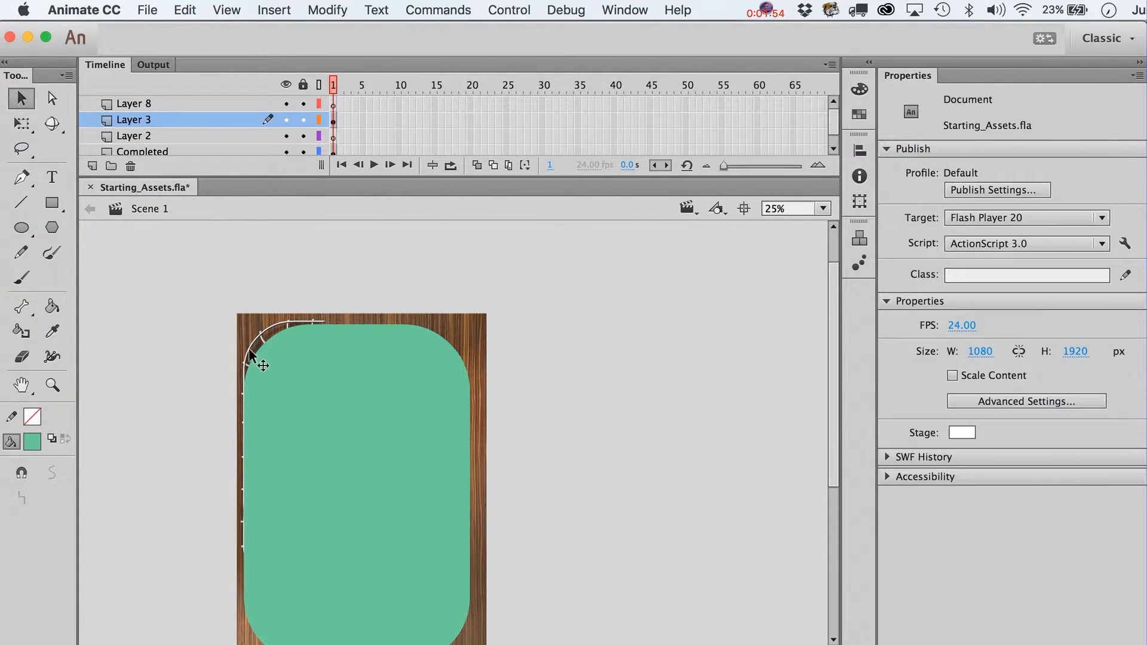
key(super+z)
- Set the stroke to the same green as the fill and draw a rounded rectangle covering almost the whole width of the board
click(48, 209)
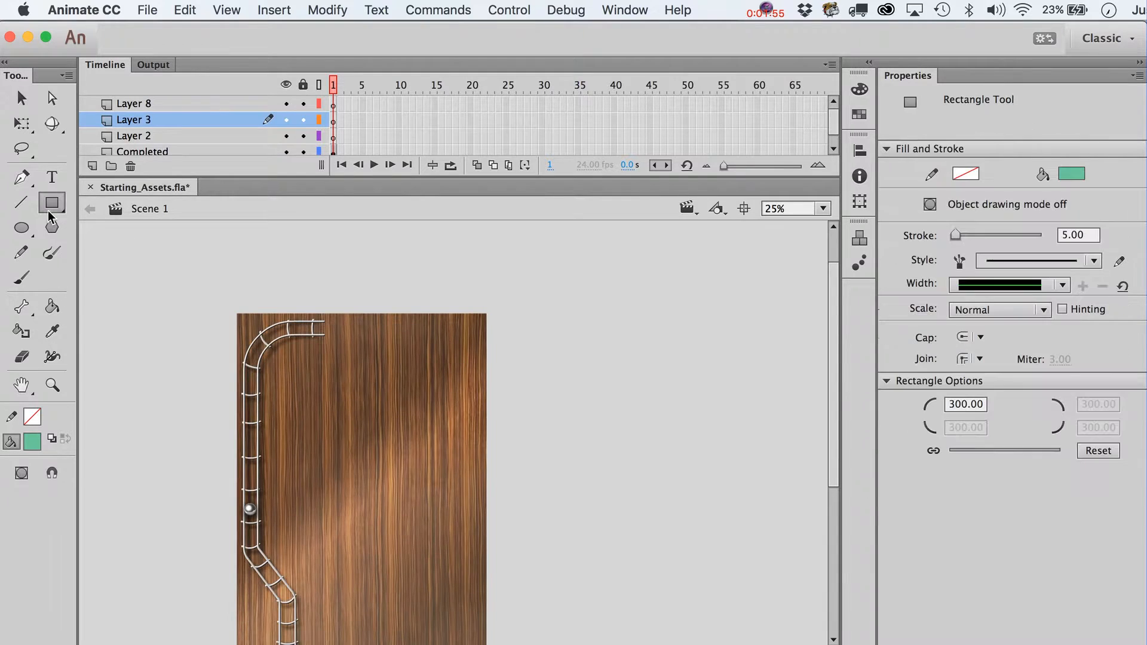
click(35, 414)
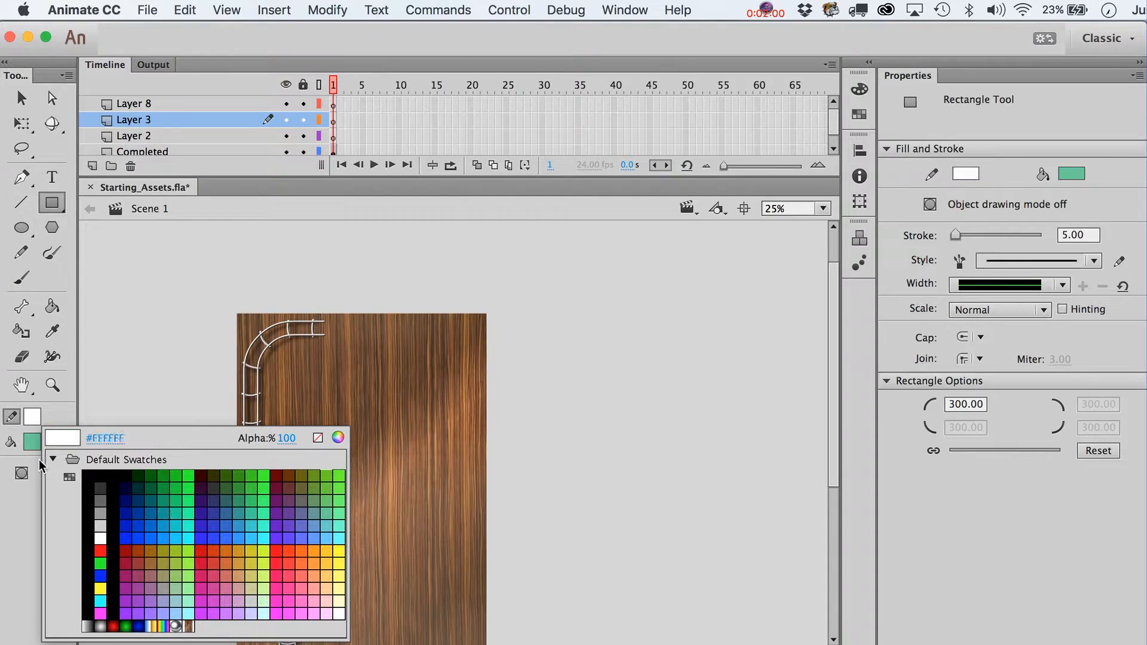
click(338, 513)
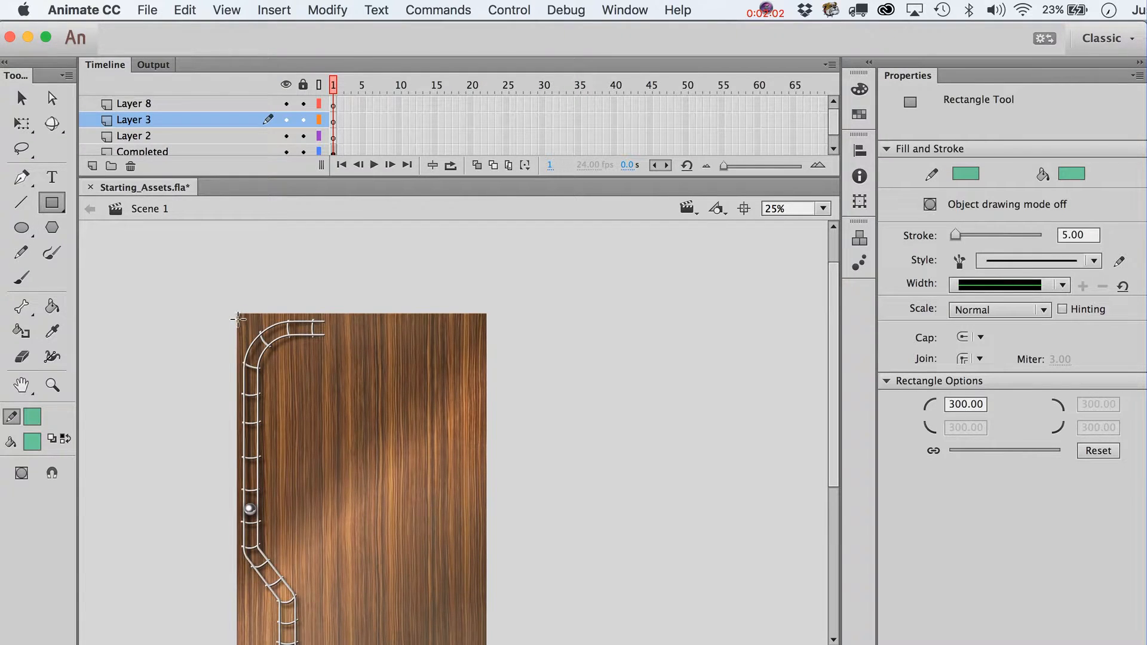
drag(238, 319, 484, 644)
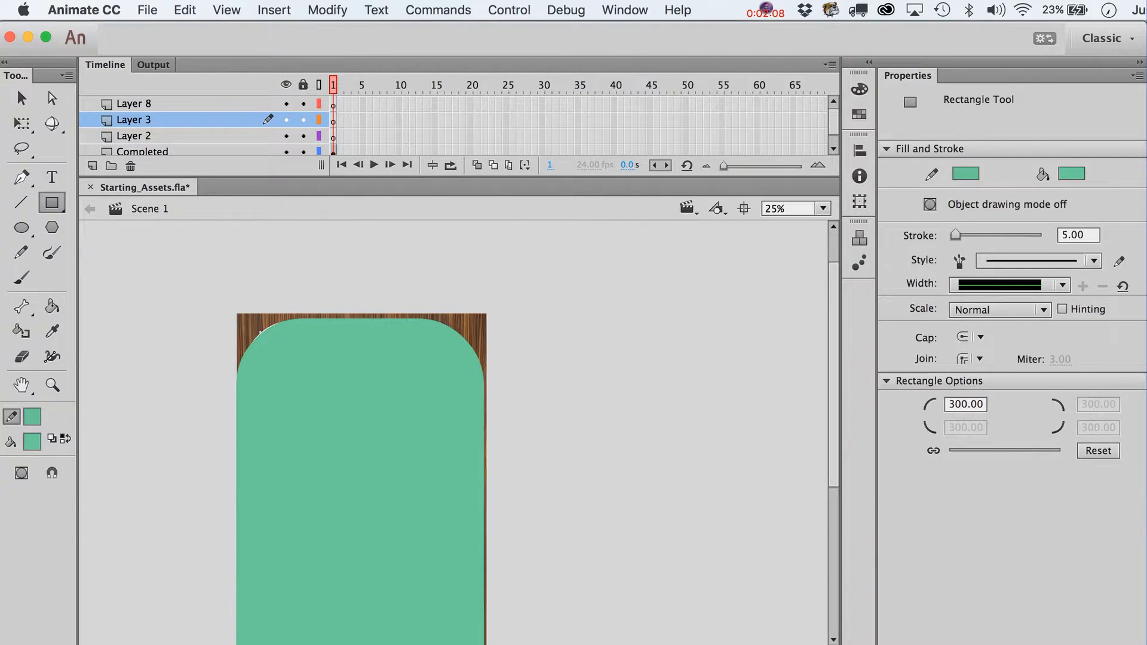
- Select the rounded rectangle's fill together with its stroke and nudge the shape up to Y -60
key(v)
click(411, 528)
key(shift+Up)
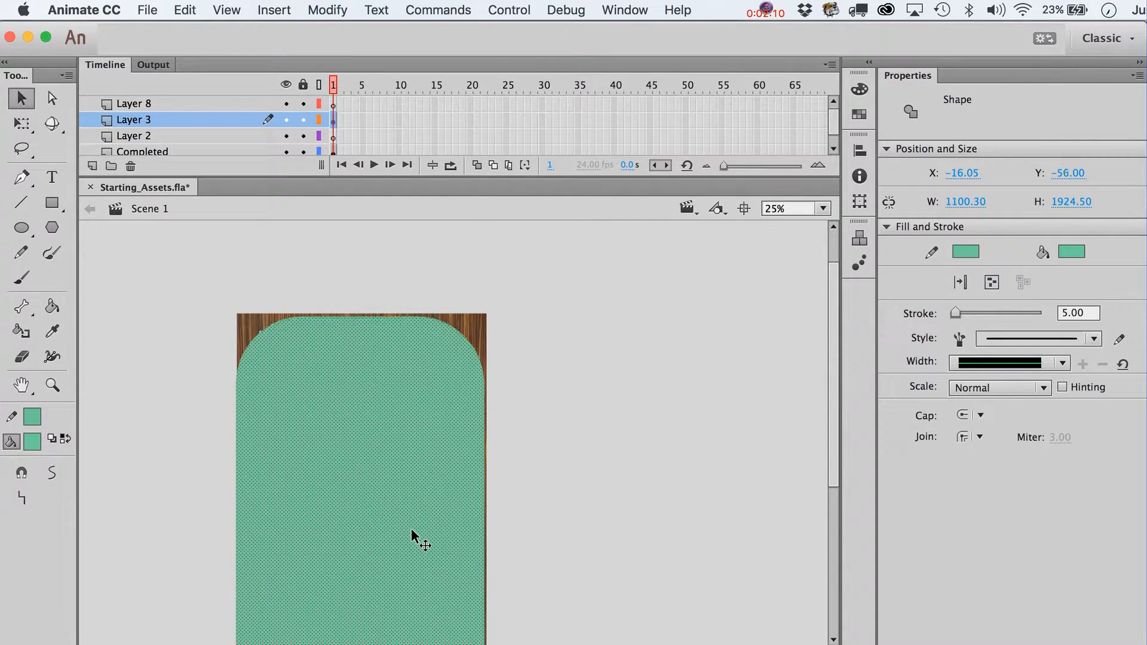
click(551, 477)
click(461, 407)
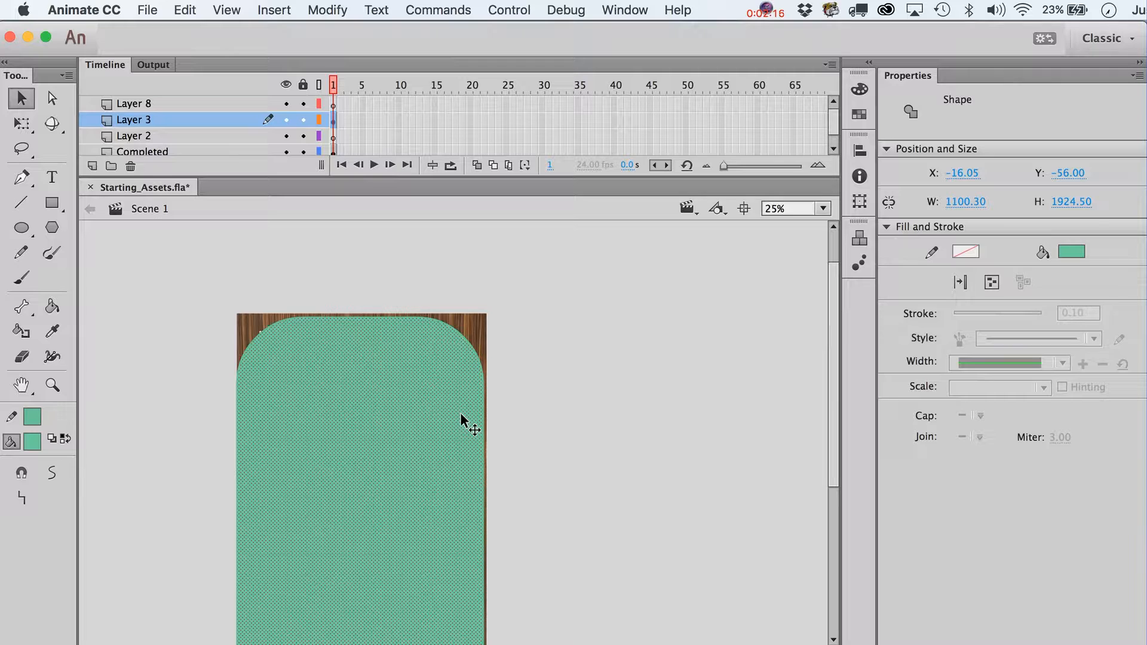
double_click(462, 415)
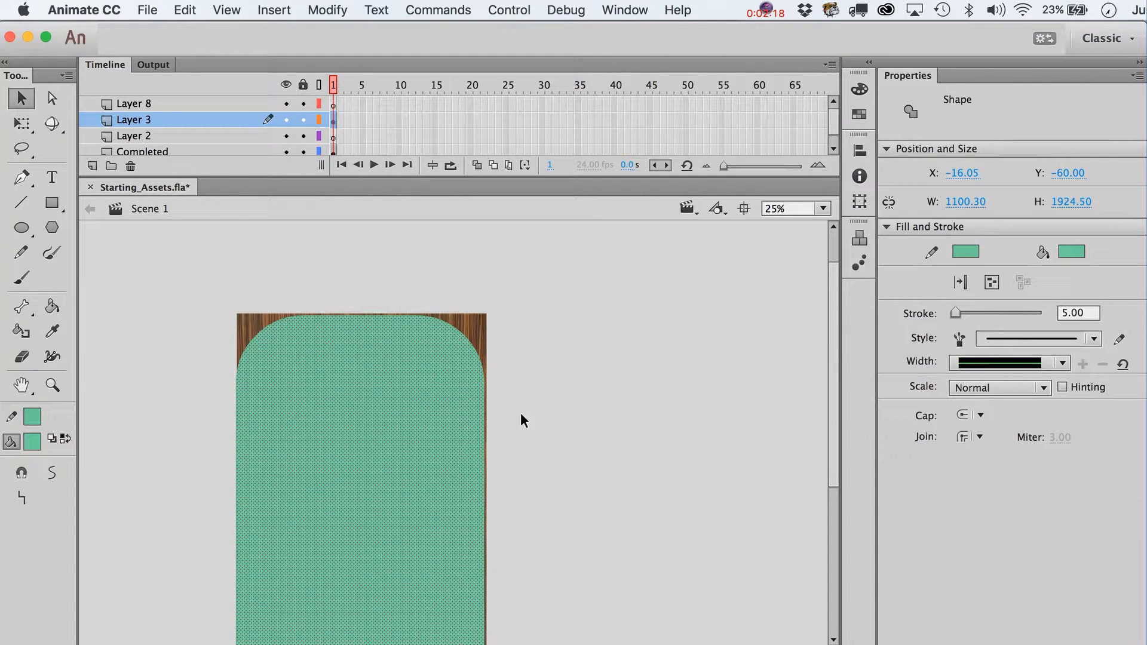
- Delete the rounded rectangle's green fill while keeping its outline
click(520, 418)
click(456, 418)
key(Delete)
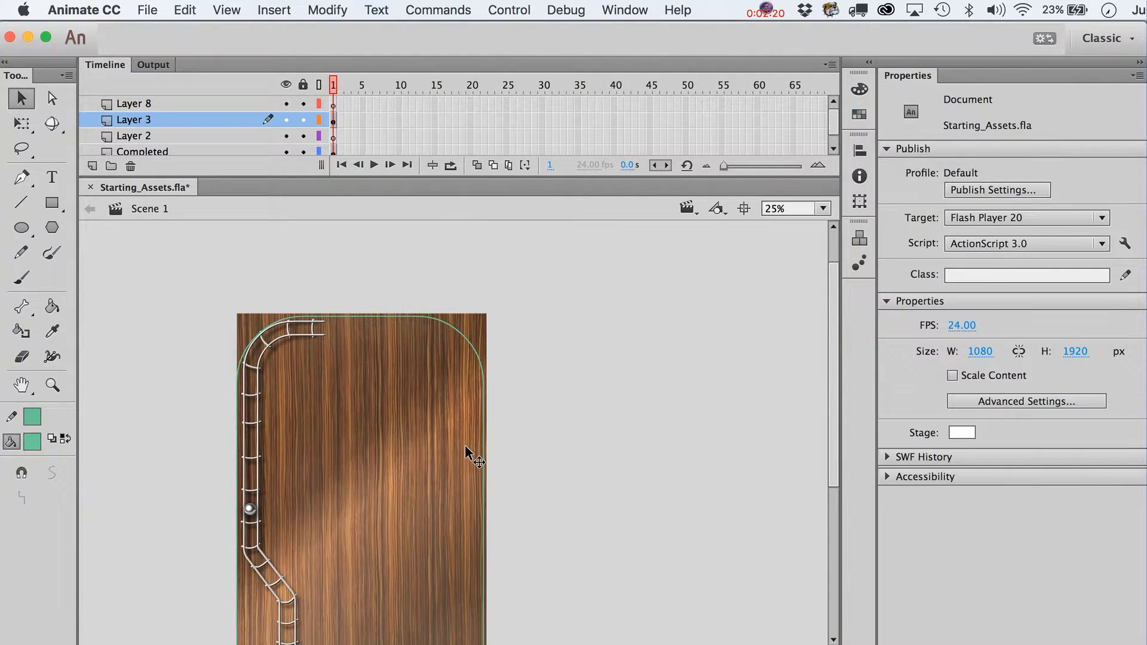
- Narrow the rounded outline evenly from both sides to a width of 1086.85 with Free Transform
scroll(465, 445, down, 4)
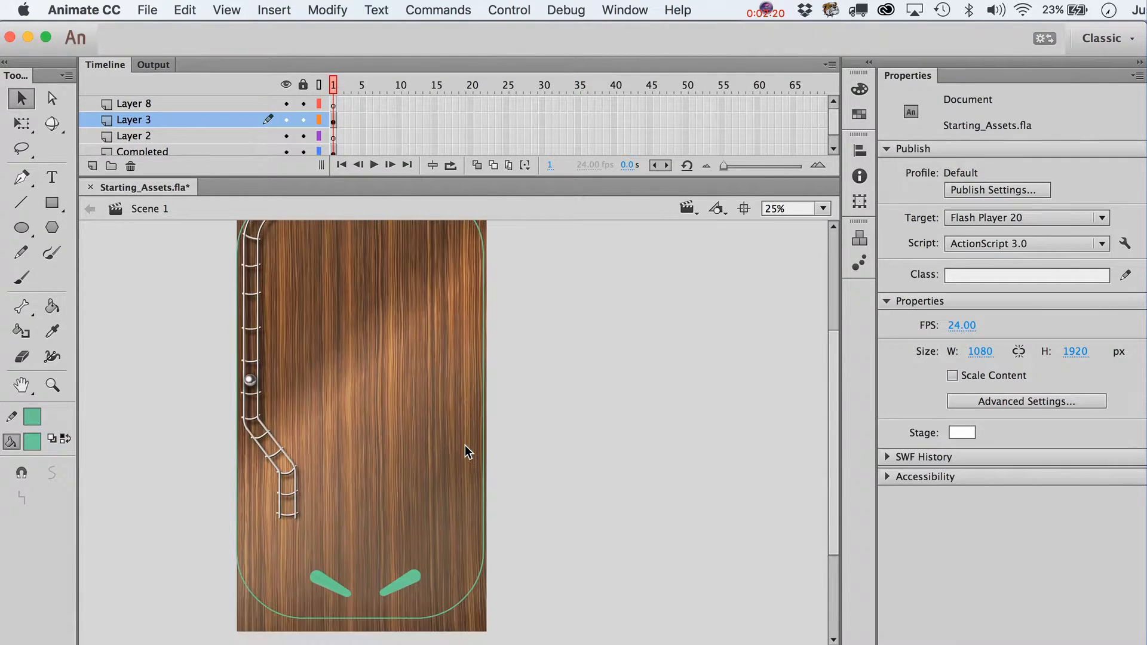
click(486, 502)
scroll(486, 502, up, 4)
key(q)
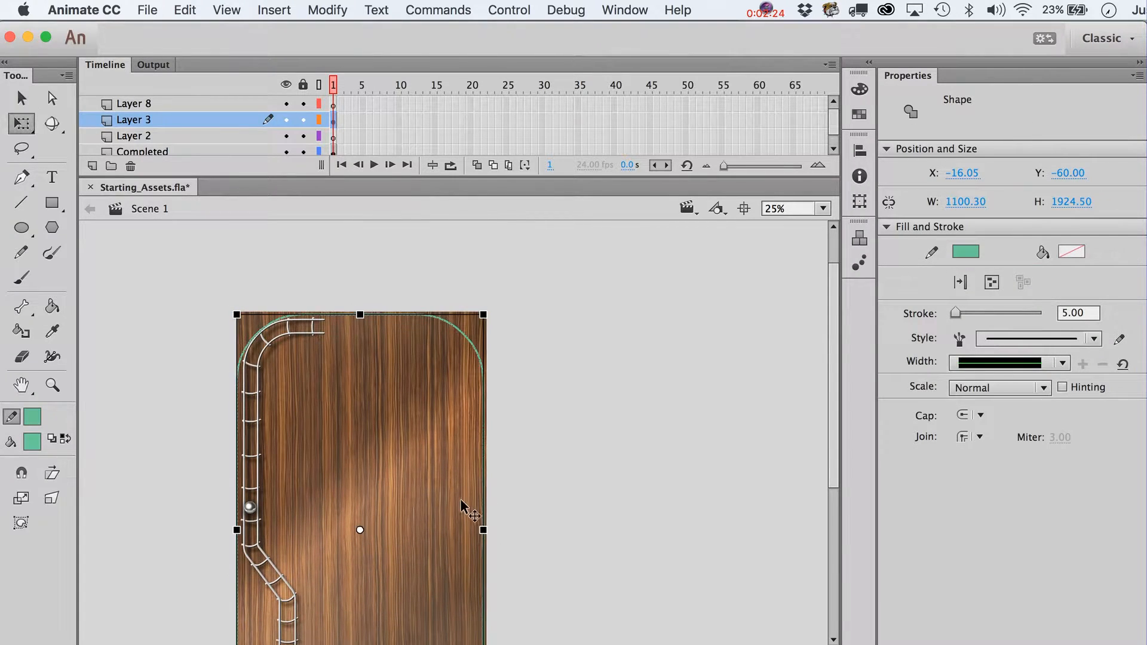
drag(483, 528, 481, 529)
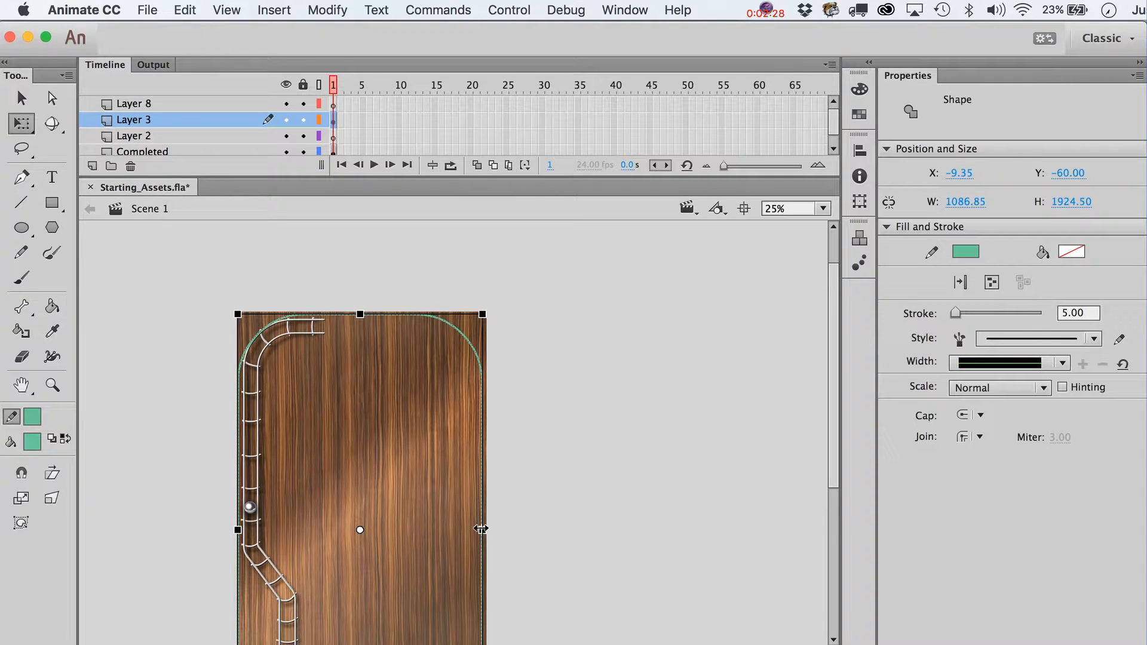
drag(480, 528, 478, 529)
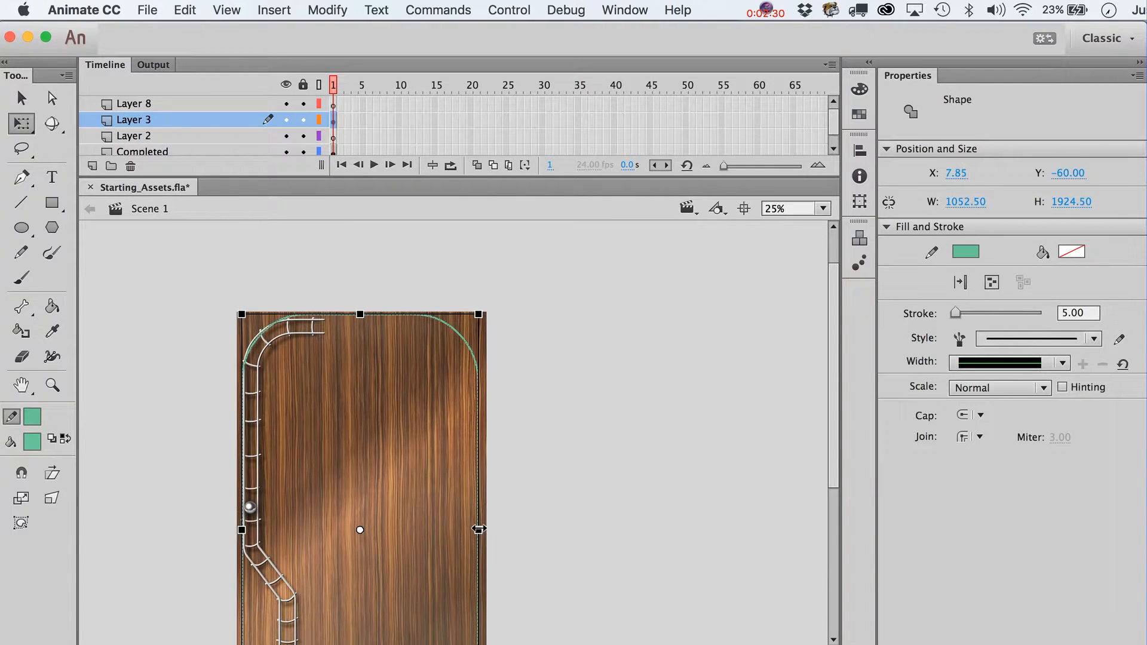
key(super+z)
- Nudge the rounded outline right to X -5.35 and deselect it
key(v)
key(Right)
key(Right)
key(Right)
key(Right)
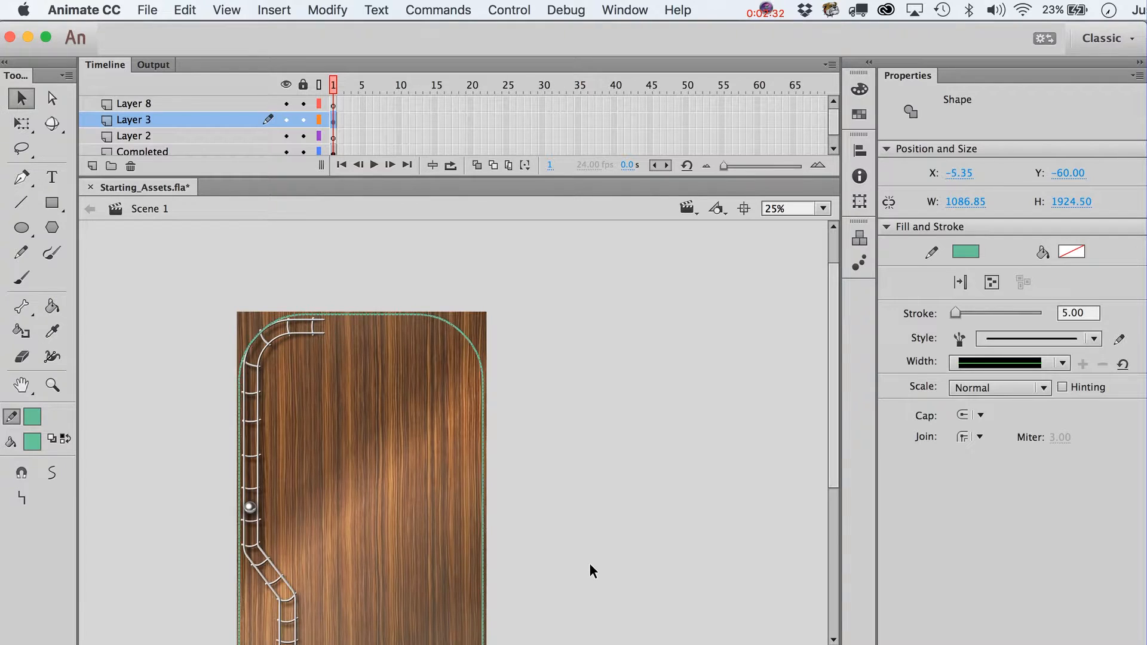
click(589, 562)
- Delete both lower rounded corners and the bottom edge of the outline around the flippers
scroll(589, 562, down, 5)
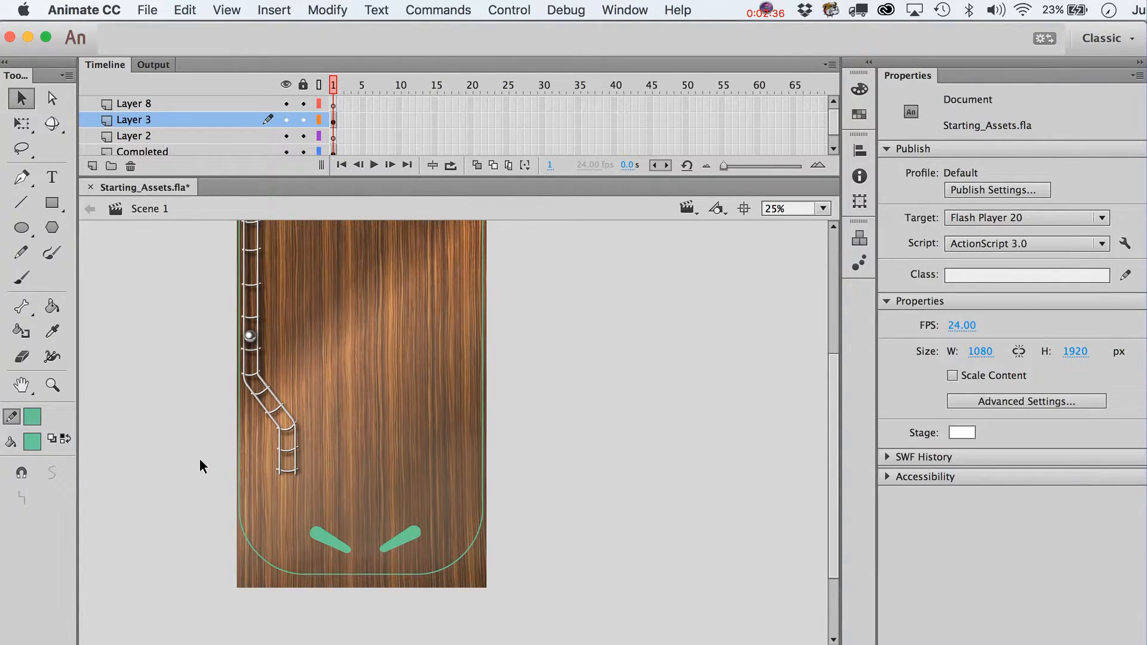
drag(196, 458, 254, 597)
key(Delete)
drag(562, 582, 479, 463)
key(Delete)
click(264, 566)
key(Delete)
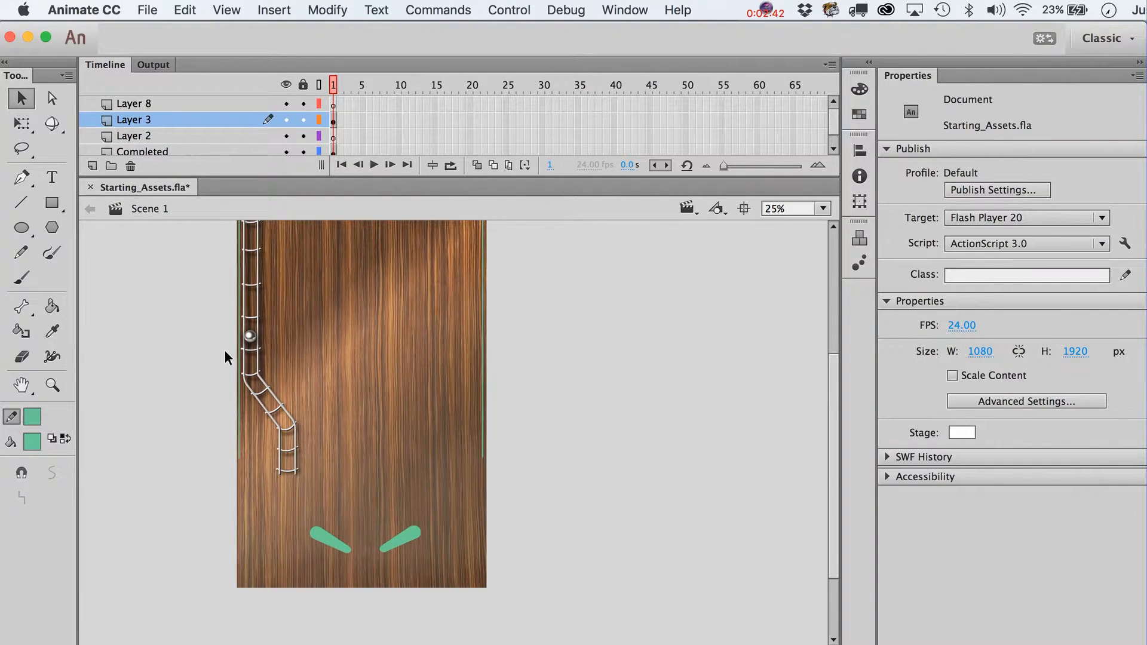
- Duplicate the lower parts of both straight side lines and move the copies down just past the board's bottom edge
drag(196, 276, 528, 470)
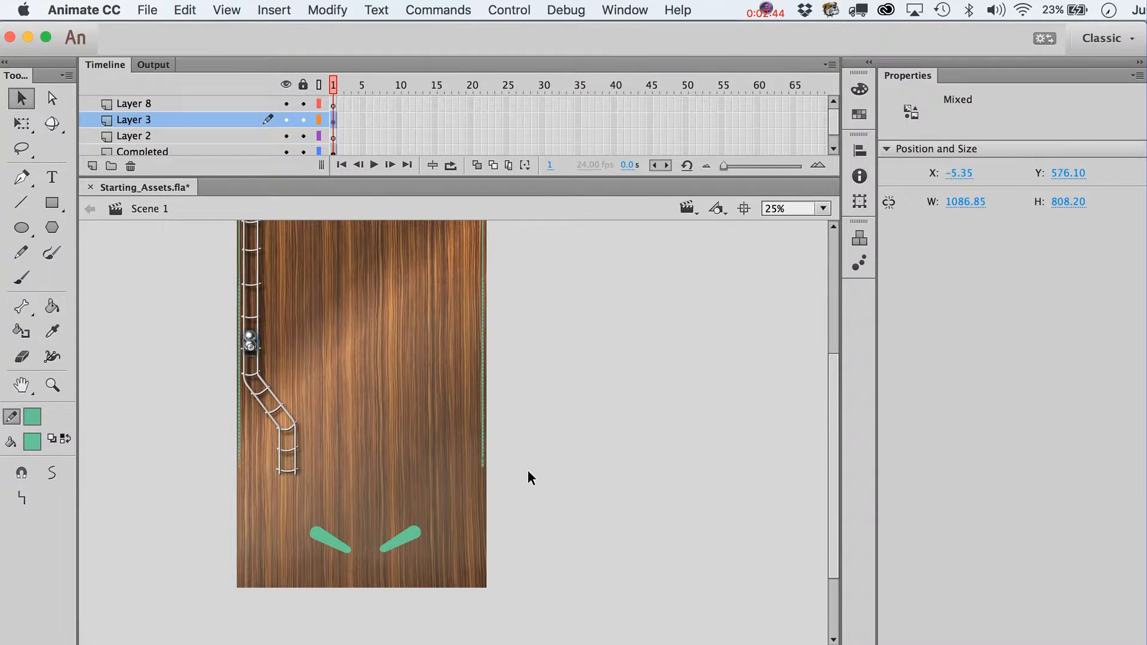
key(shift+Down)
key(shift+Down)
key(shift+Down)
key(shift+Down)
key(shift+Down)
key(shift+Down)
key(shift+Down)
key(shift+Down)
key(shift+Down)
key(shift+Down)
key(shift+Down)
key(shift+Down)
key(shift+Down)
key(shift+Down)
key(shift+Down)
key(shift+Down)
key(shift+Down)
key(shift+Down)
key(shift+Down)
key(shift+Down)
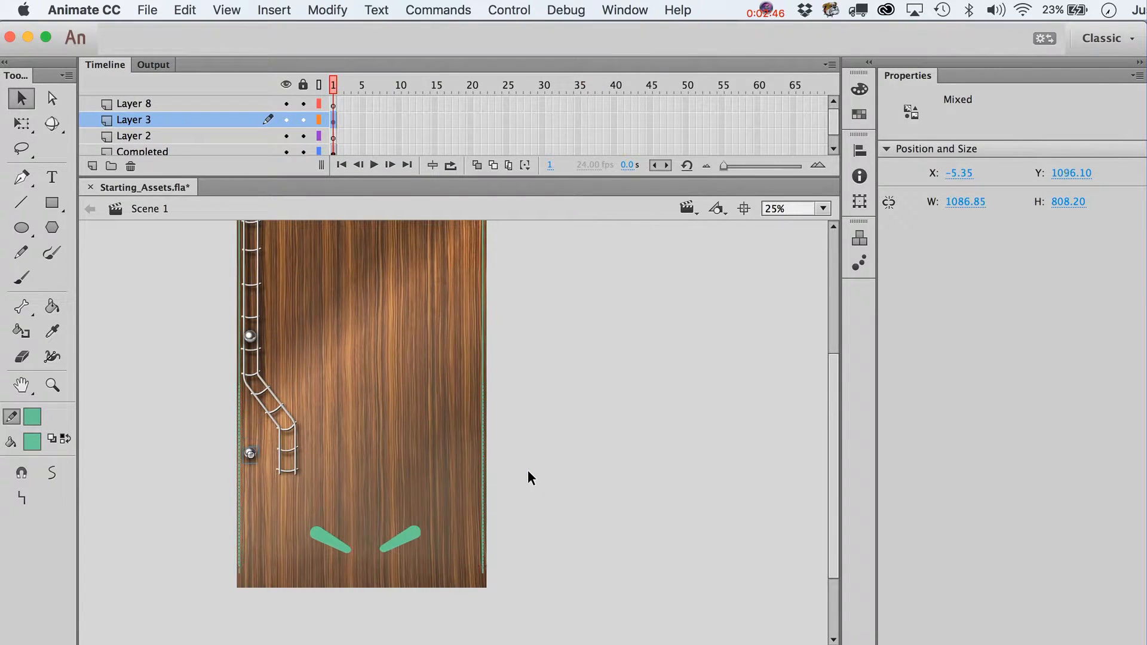
key(shift+Down)
key(shift+Down)
key(shift+Down)
key(shift+Down)
key(shift+Down)
key(shift+Down)
key(shift+Down)
key(shift+Down)
key(shift+Down)
key(shift+Down)
key(shift+Down)
key(shift+Down)
- Delete the extra copy of the ball below the wire track
click(565, 469)
click(252, 473)
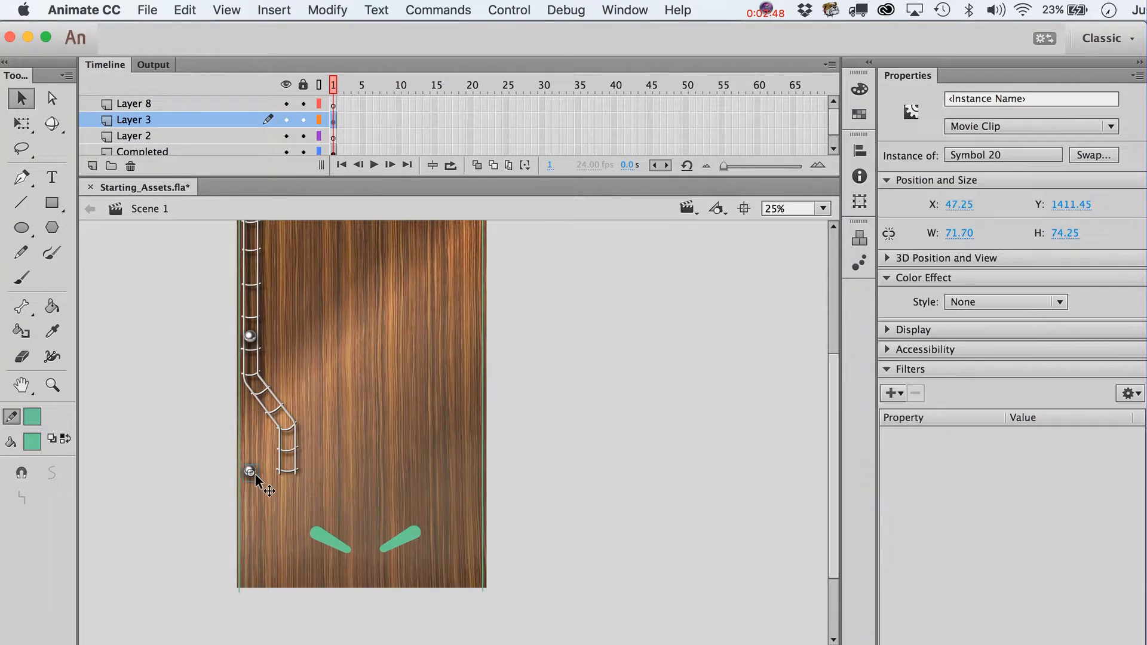
key(Delete)
click(270, 388)
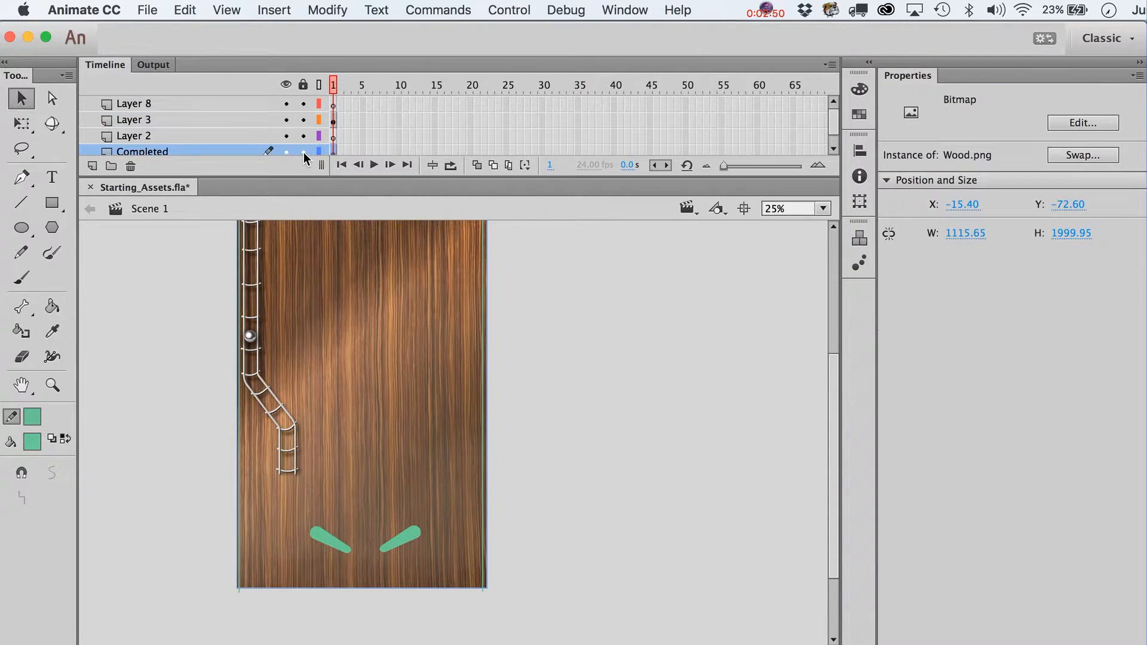
- Lock the Completed layer and select the rounded wall outline on Layer 3
click(304, 152)
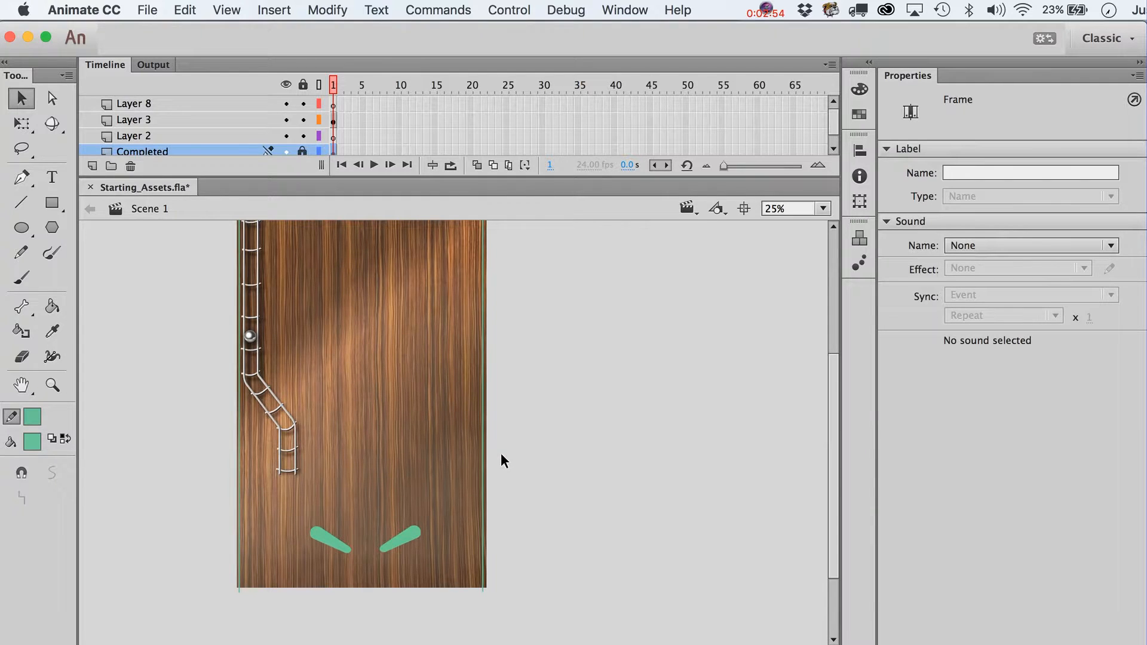
scroll(501, 452, up, 5)
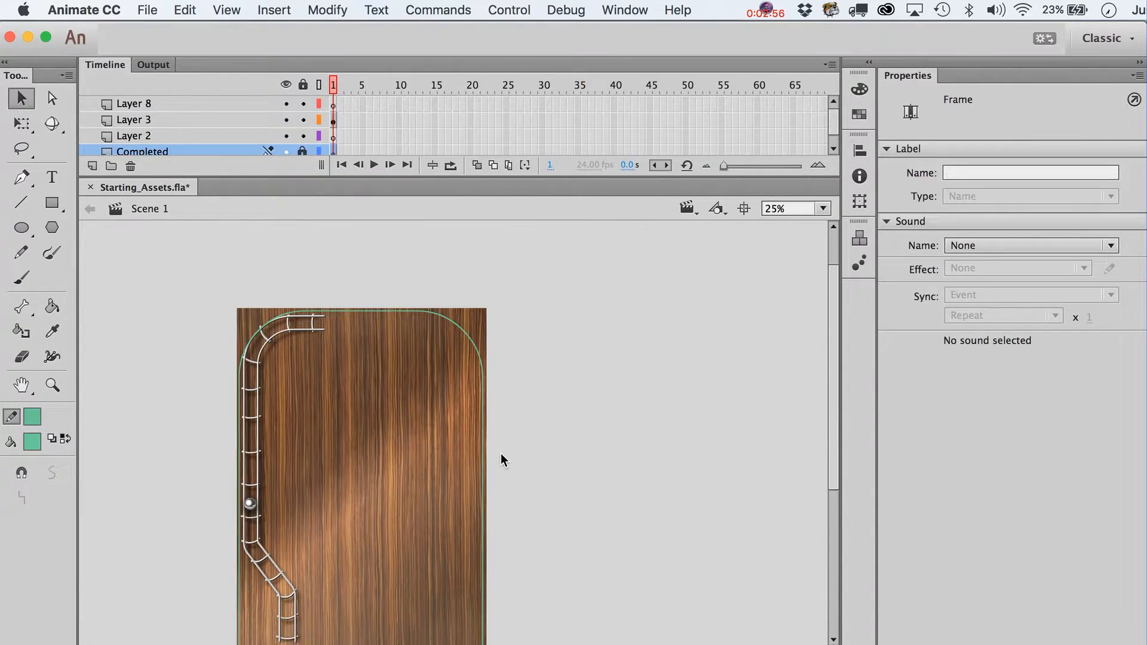
click(485, 389)
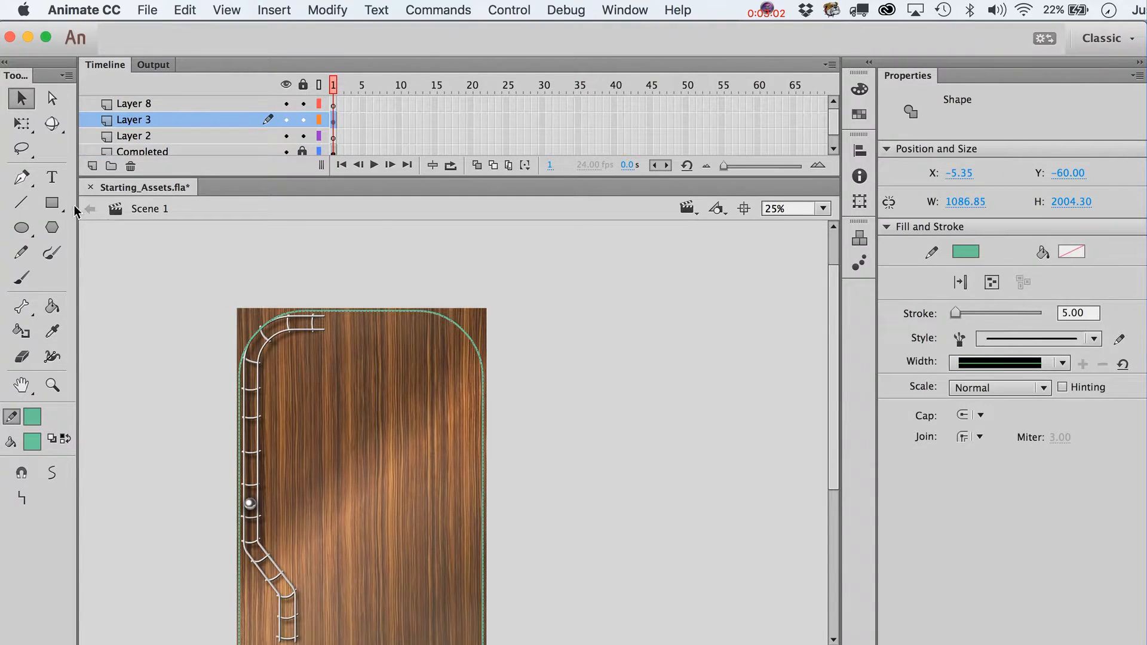
- Draw an unfilled green rectangle with corner radius 0 around the whole board, about 1124 px wide and extending past the board's bottom edge
click(52, 203)
click(41, 446)
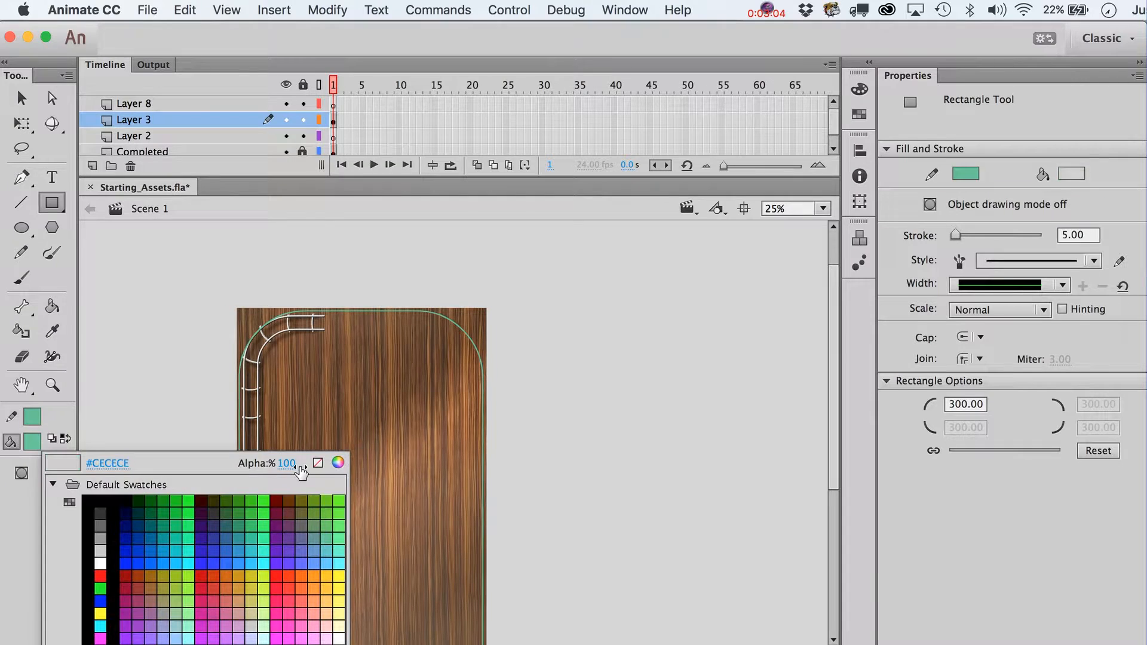
click(318, 463)
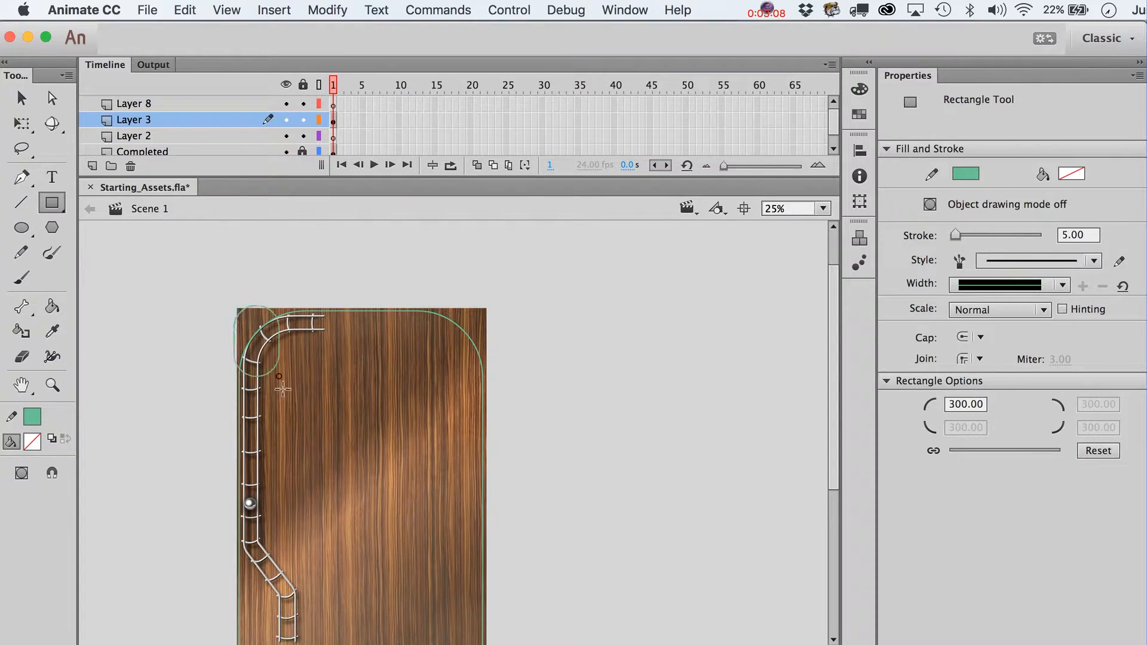
double_click(967, 404)
text(0)
key(Return)
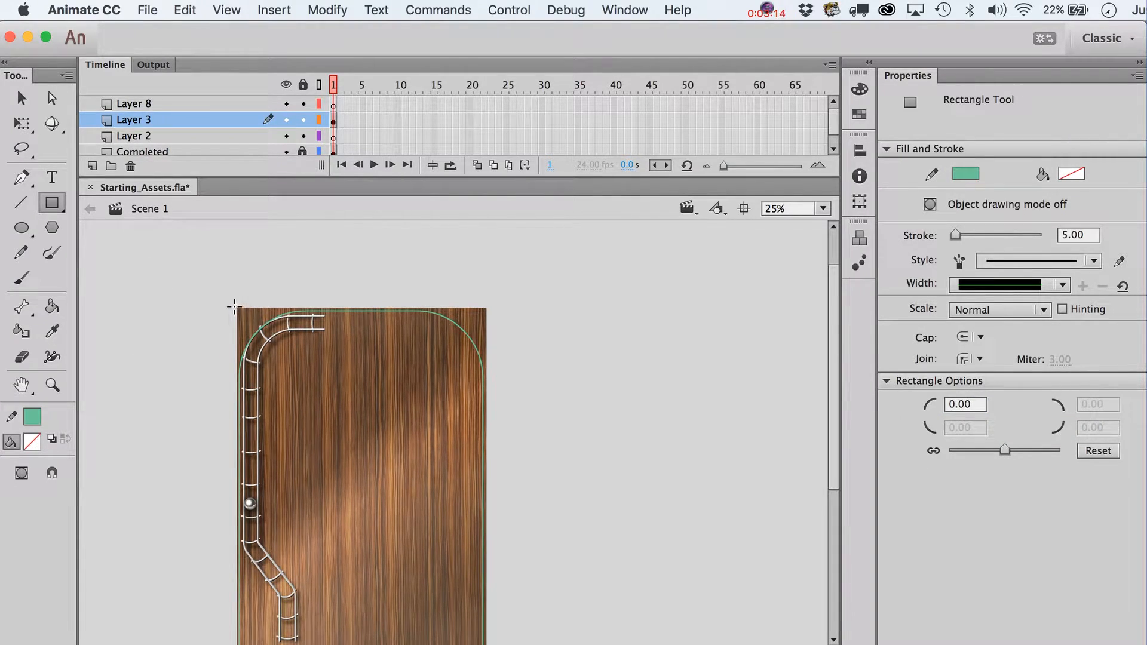
drag(234, 306, 487, 644)
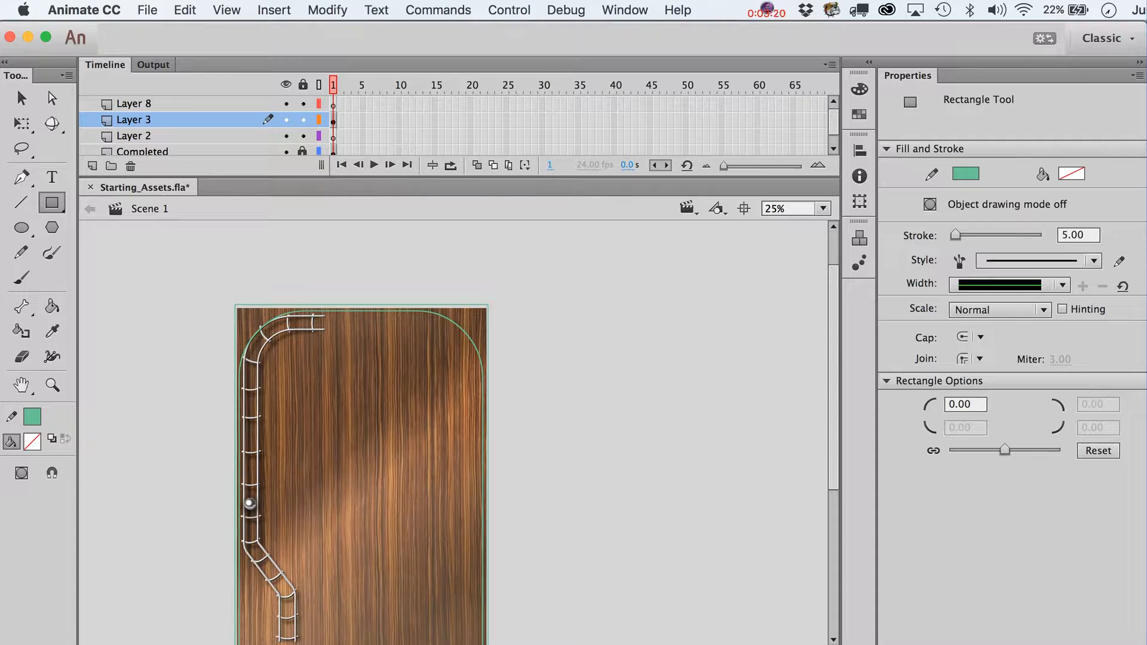
scroll(565, 482, down, 5)
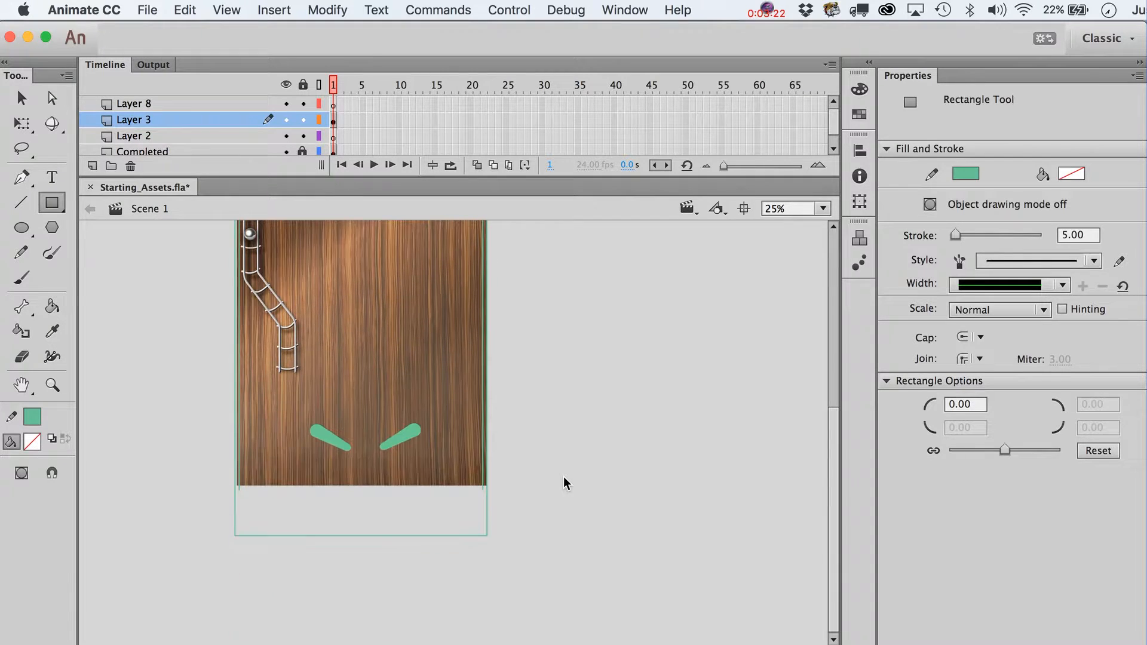
- Move the outer rectangle's bottom line up to the board's bottom edge at Y 1920.55 and deselect it
key(v)
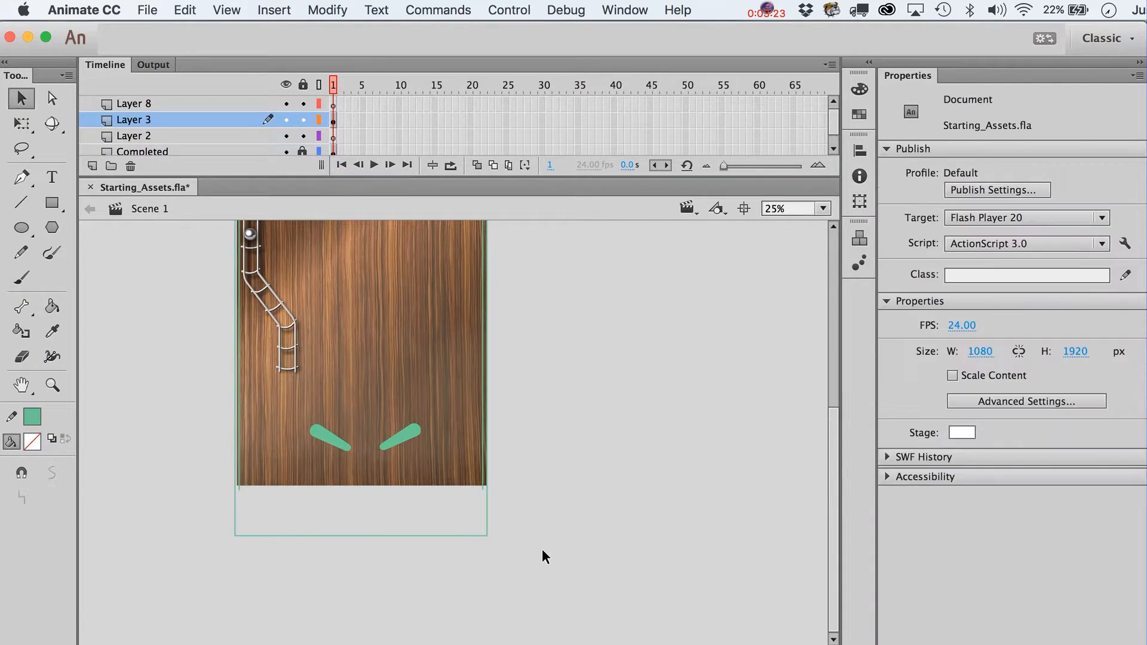
click(357, 532)
key(shift+Up)
key(shift+Up)
key(shift+Up)
key(shift+Up)
key(shift+Up)
key(shift+Up)
key(shift+Up)
key(shift+Up)
key(shift+Up)
key(shift+Up)
key(shift+Up)
key(shift+Up)
key(shift+Up)
key(shift+Up)
key(shift+Up)
key(shift+Up)
key(shift+Up)
key(shift+Up)
key(shift+Up)
key(shift+Up)
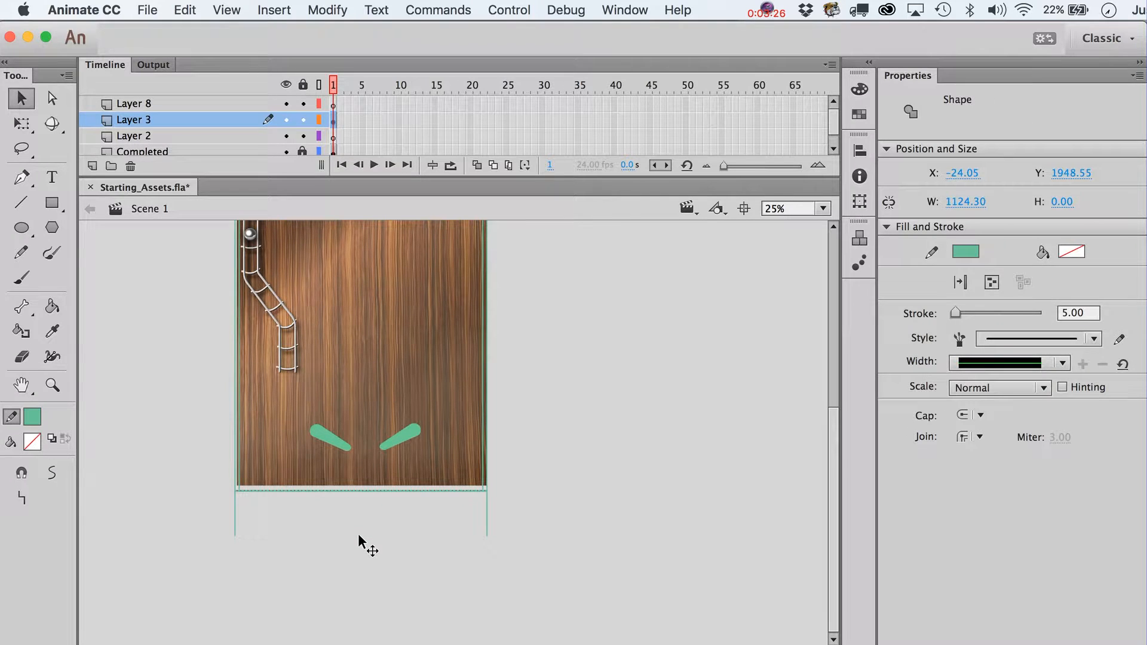
key(shift+Down)
key(Down)
key(Down)
click(357, 533)
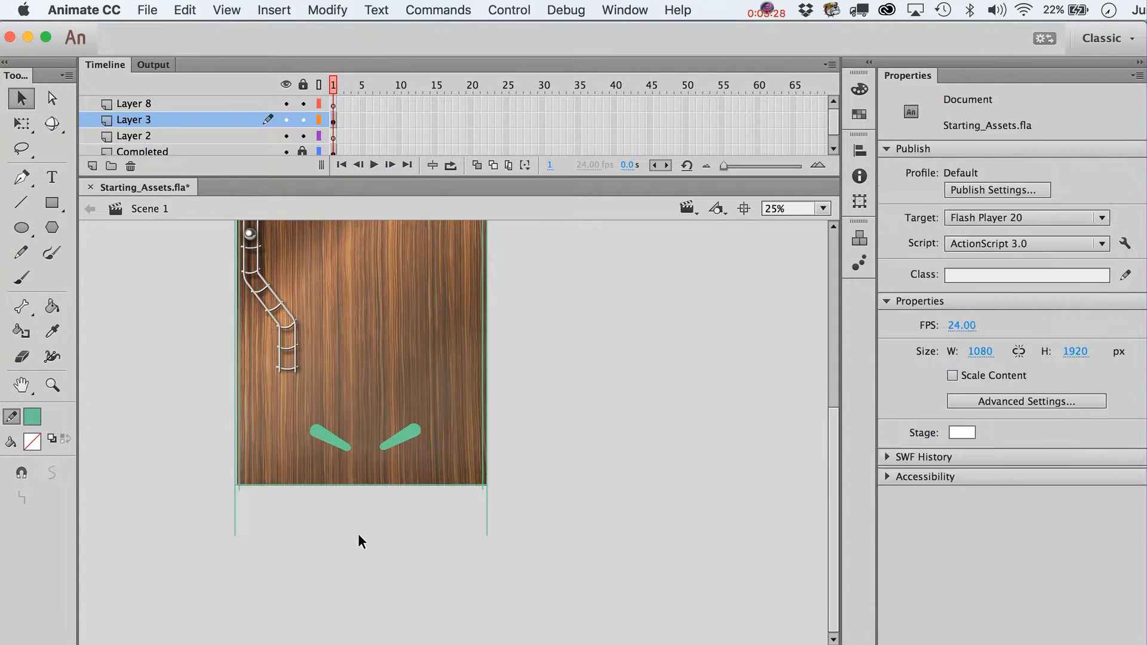
- Fill the gap between the rounded outline and the outer rectangle with green using the Paint Bucket
click(53, 305)
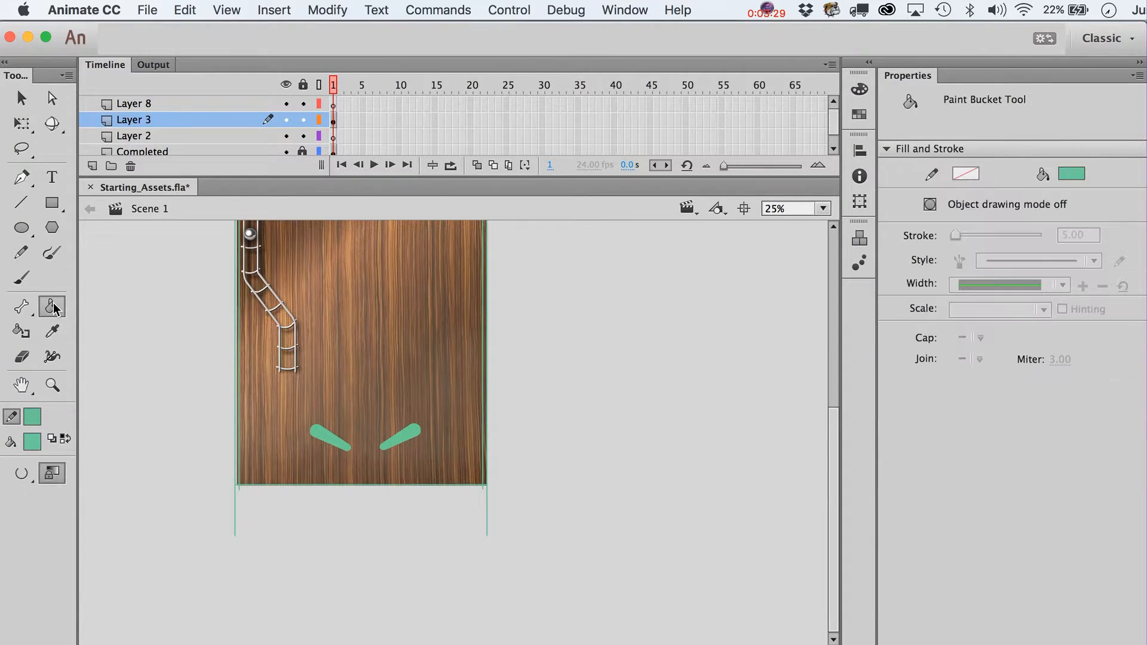
click(239, 429)
key(super+z)
click(238, 429)
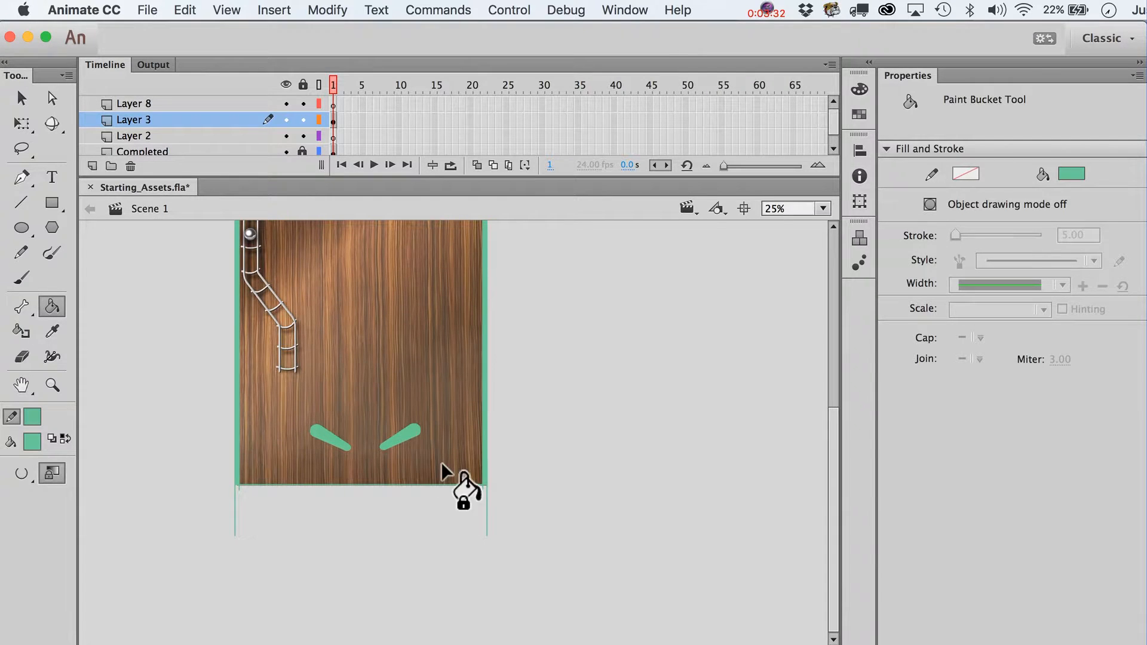
- Delete the leftover line ends below the board and the line along its bottom edge
key(v)
click(239, 489)
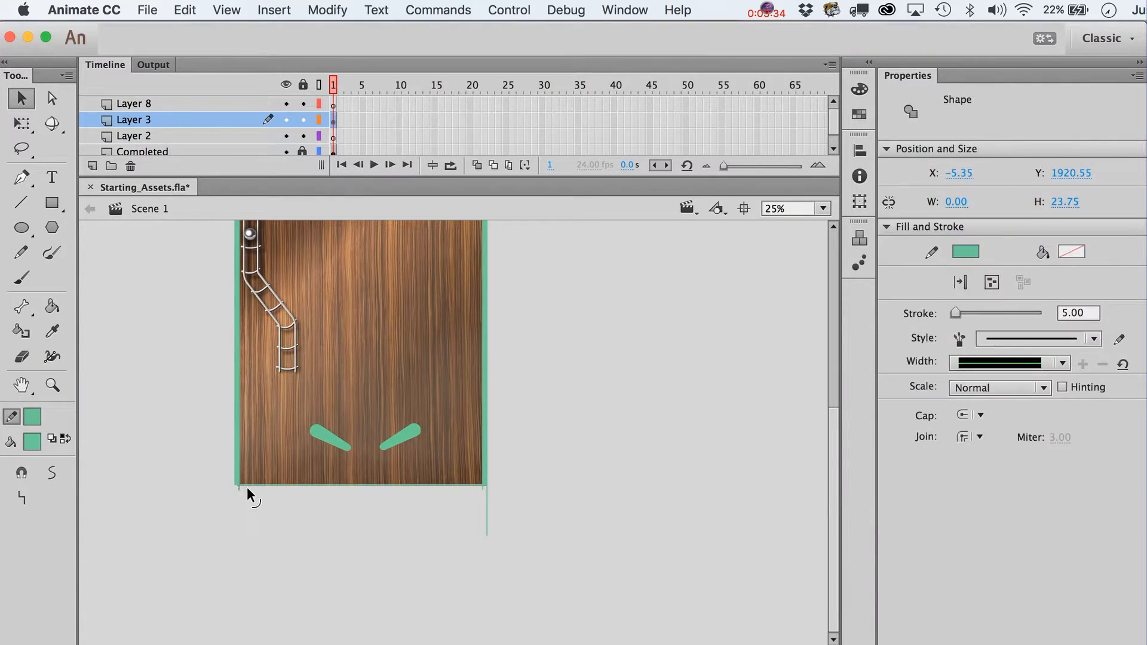
key(Delete)
click(288, 484)
key(Delete)
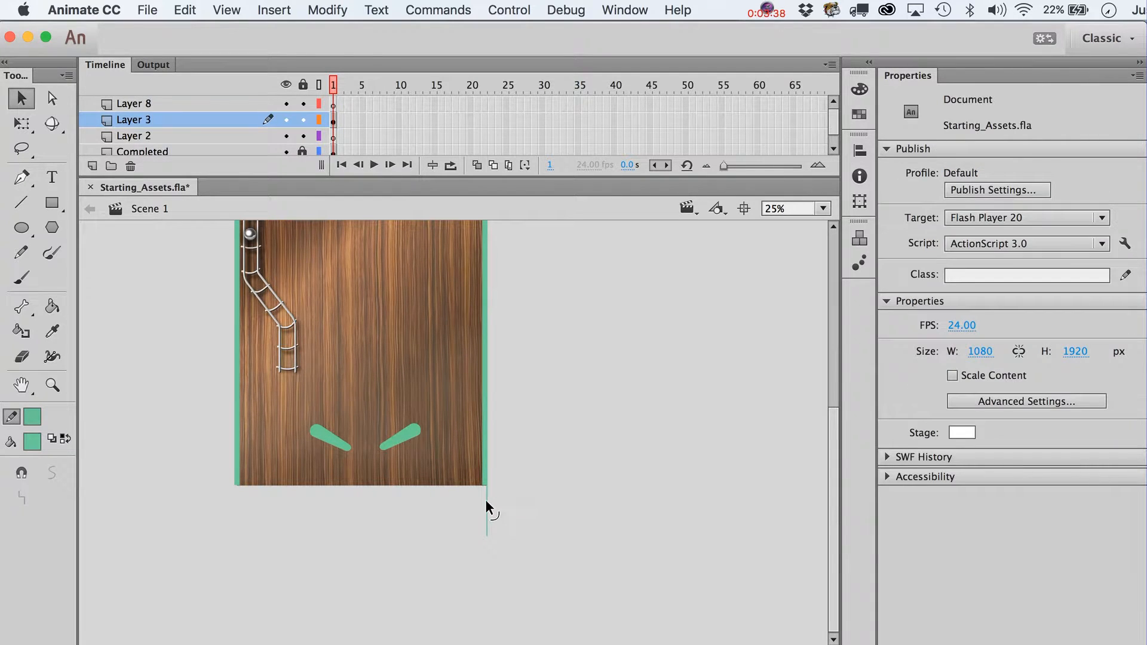
click(487, 505)
key(Delete)
- Trim the thin strip of green wall that sticks out above the board's top edge
scroll(529, 529, up, 5)
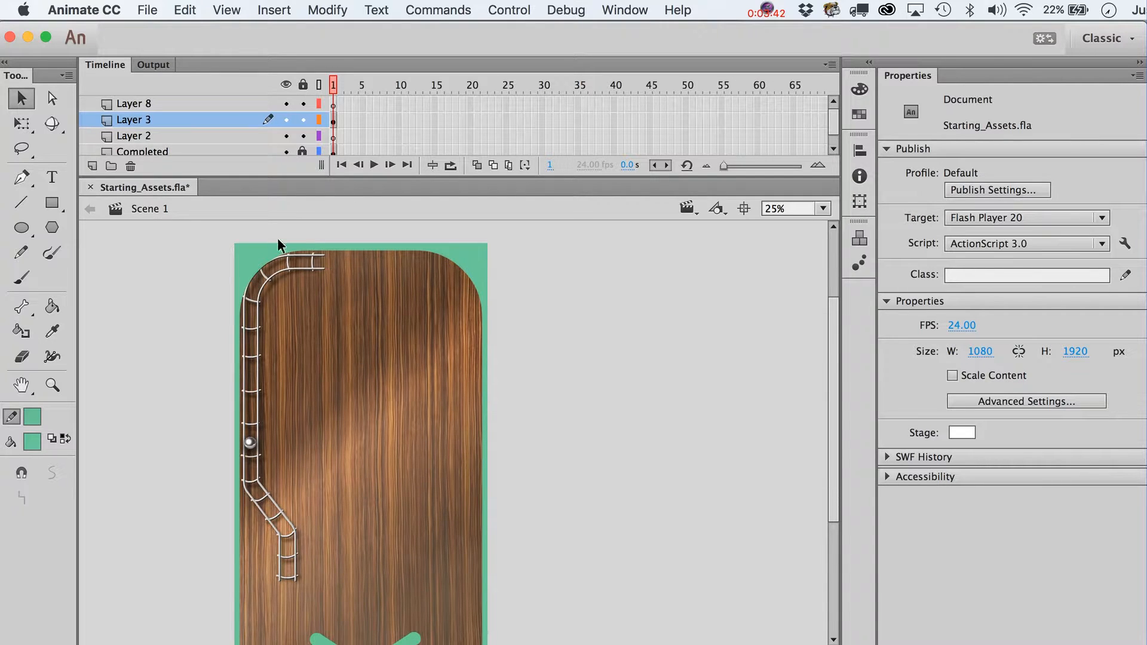
drag(185, 221, 560, 246)
key(Delete)
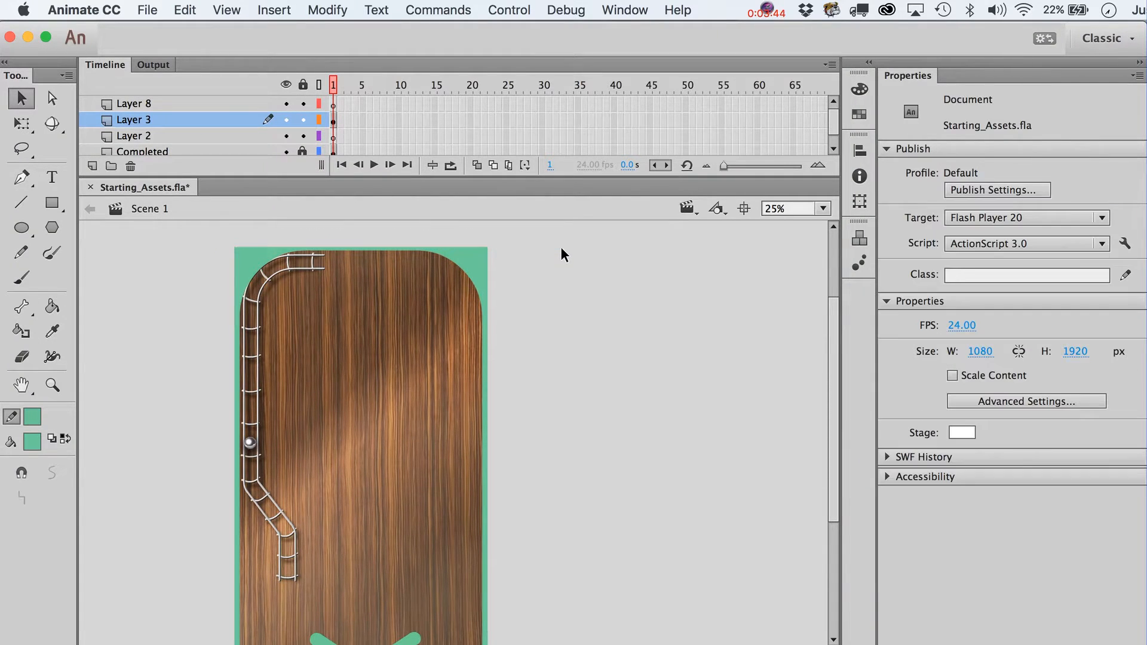
- Draw a filled green rectangle thickening the left wall from the wire track's bend down to the board's bottom edge
scroll(457, 425, down, 3)
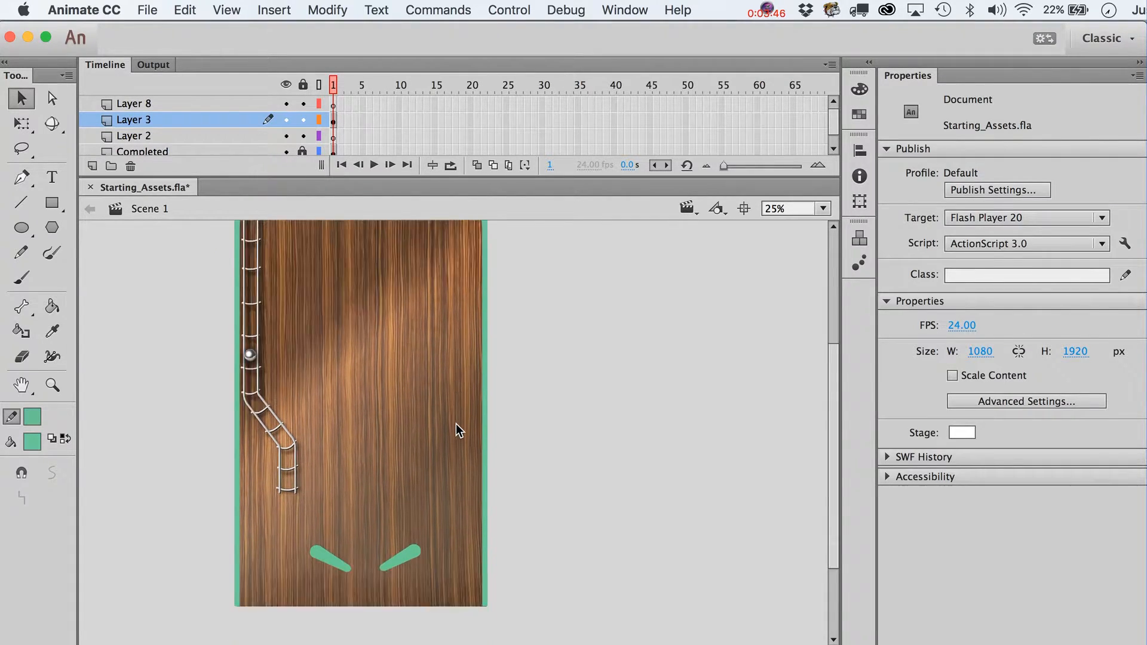
scroll(456, 424, up, 1)
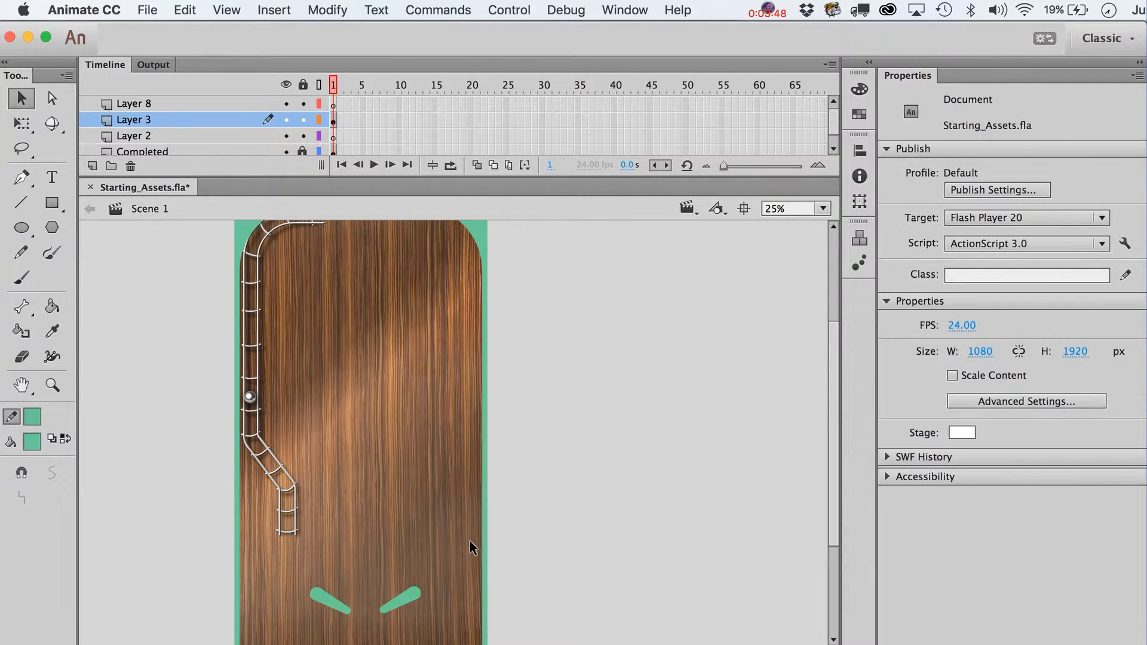
scroll(468, 539, up, 1)
key(r)
scroll(360, 430, down, 2)
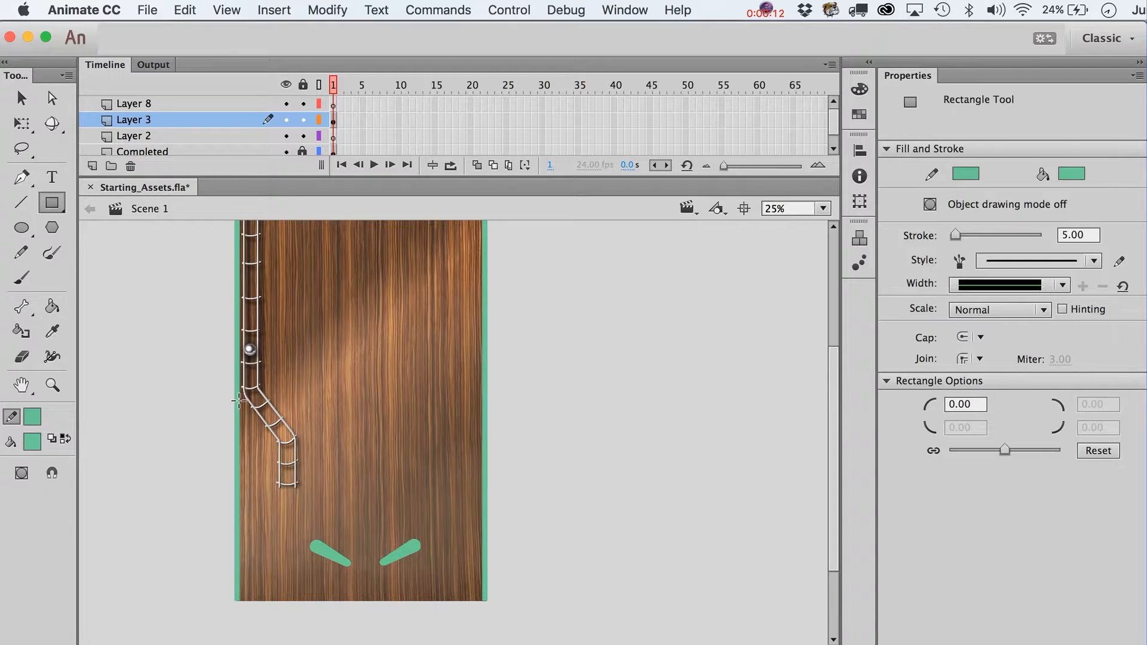
drag(238, 399, 254, 599)
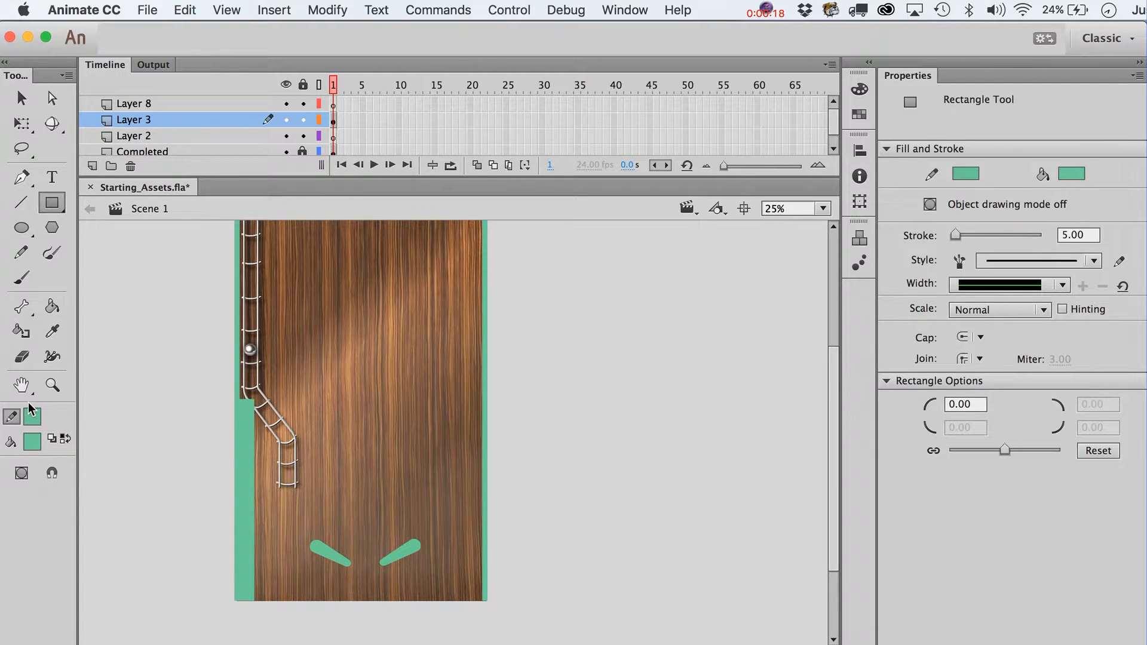
- Remove the stroke surrounding the green wall shape, including the thickened left section
key(v)
click(252, 425)
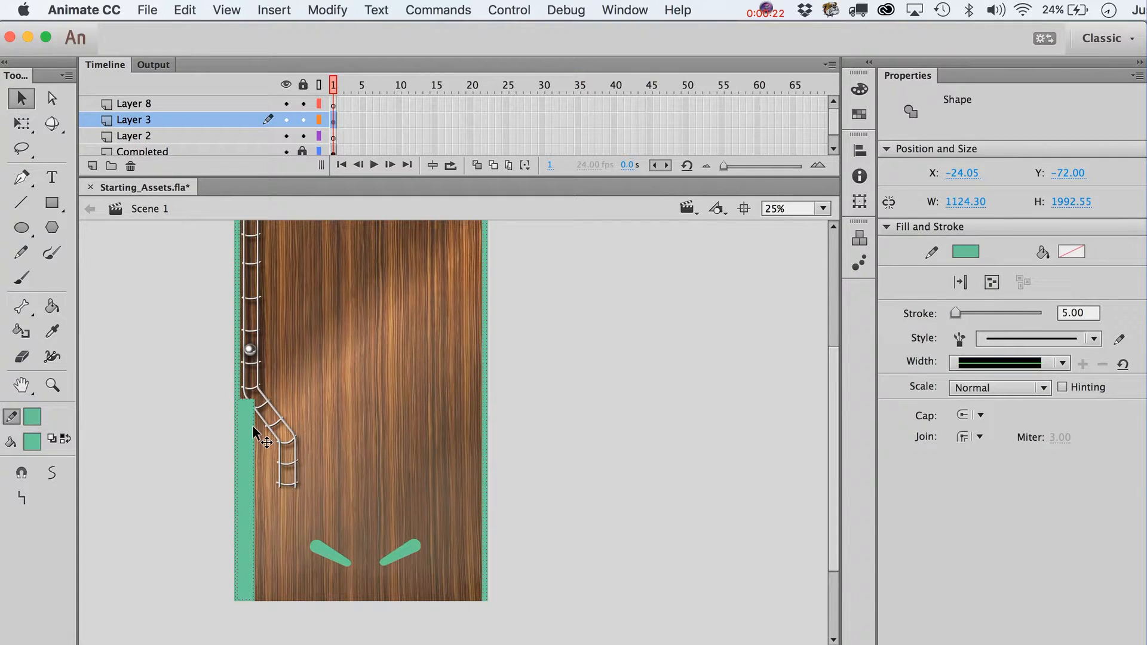
key(Escape)
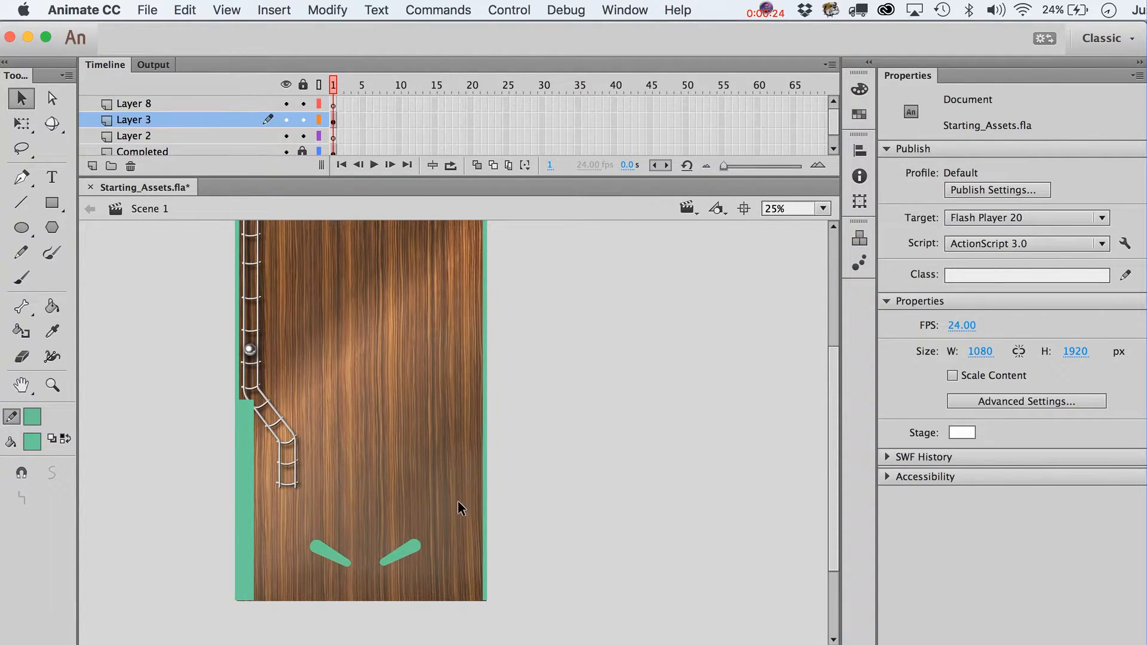
- Pull the inner top corner of the thickened left wall down to form a slope beneath the wire track's bend
scroll(457, 500, up, 3)
scroll(466, 434, down, 2)
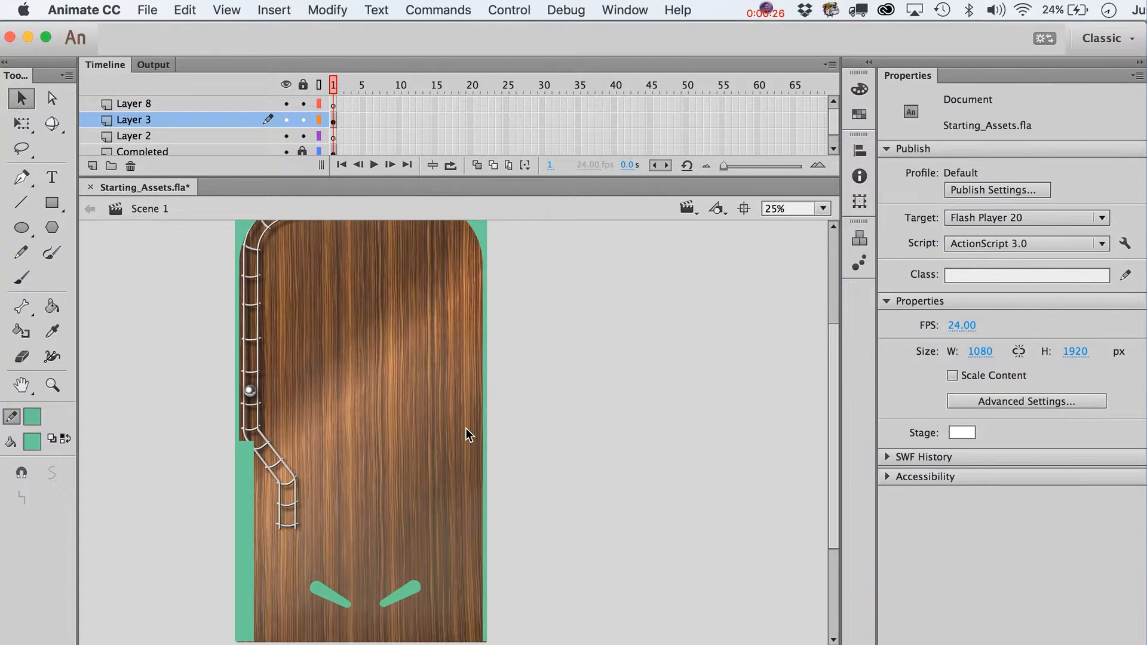
scroll(314, 450, down, 2)
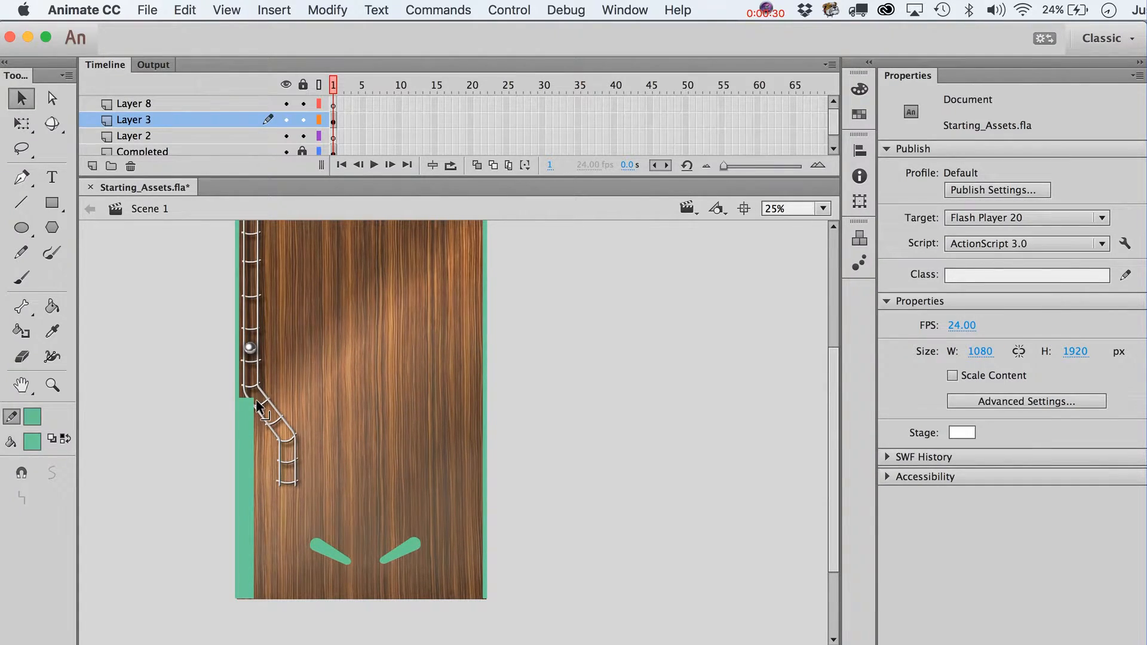
drag(256, 400, 256, 410)
- Draw a green rectangle in the board's lower-left corner, reaching nearly to the left flipper, and delete its outline
click(52, 203)
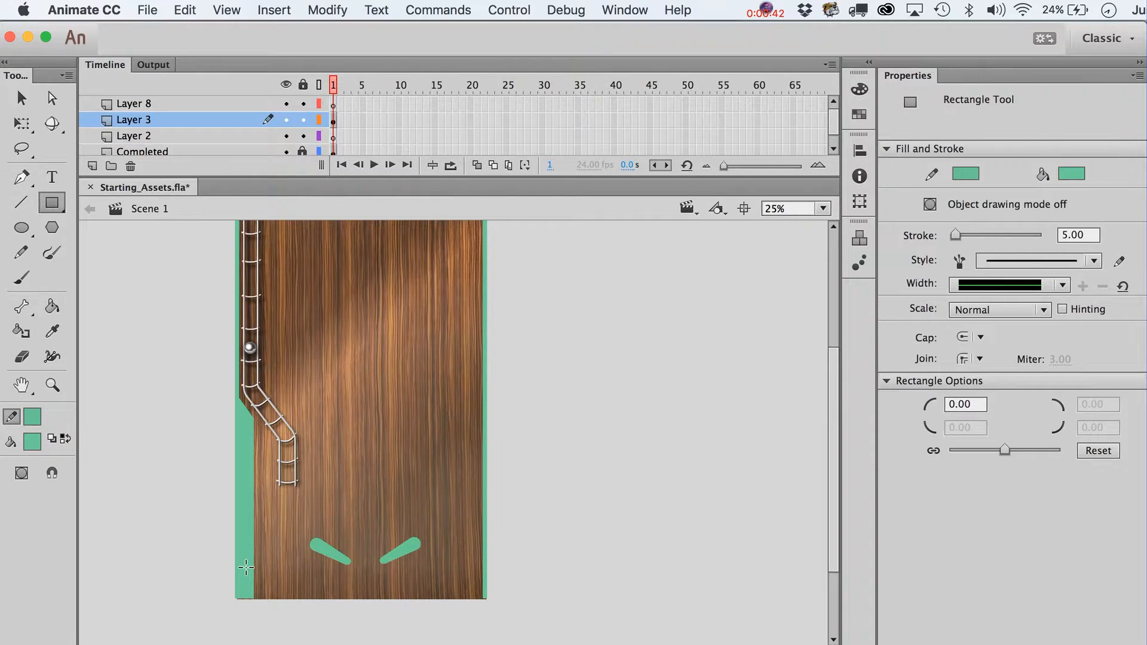
drag(242, 559, 307, 598)
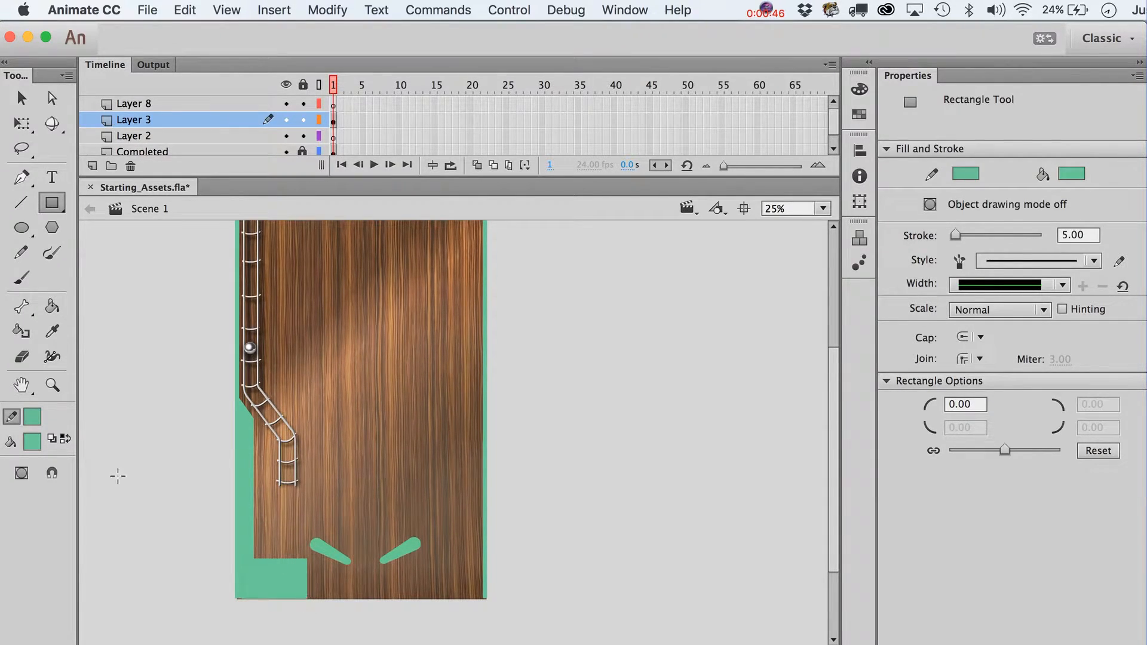
key(v)
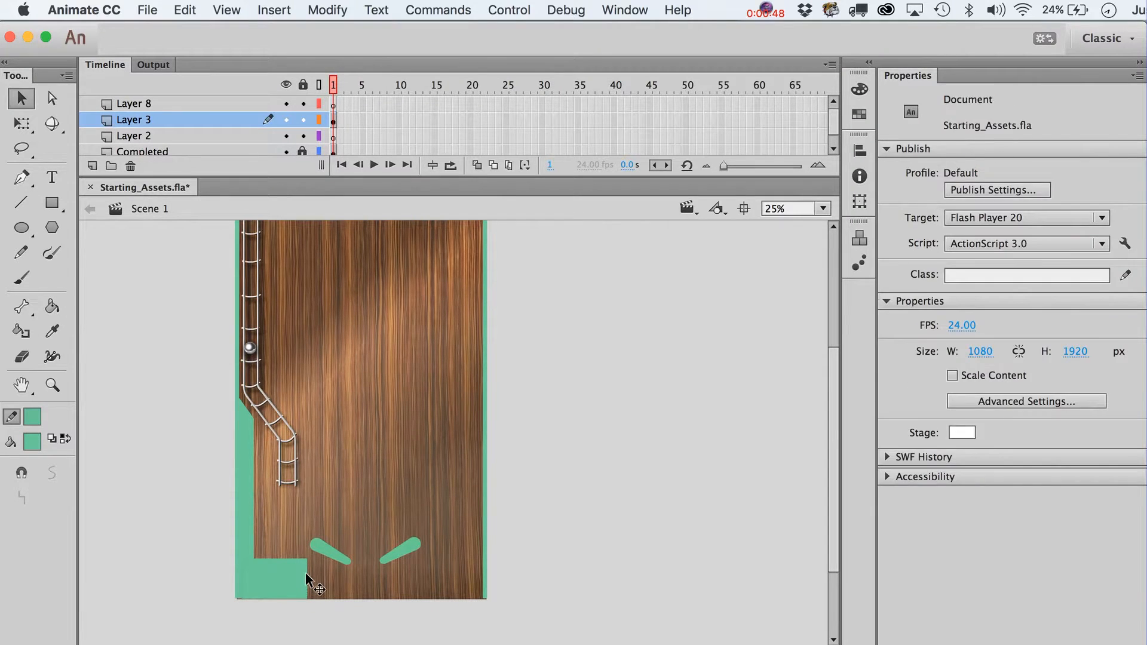
double_click(307, 572)
key(Delete)
- Set the stroke color to none and pull the lower-left block's inner top corner down into a slope toward the flippers
click(32, 416)
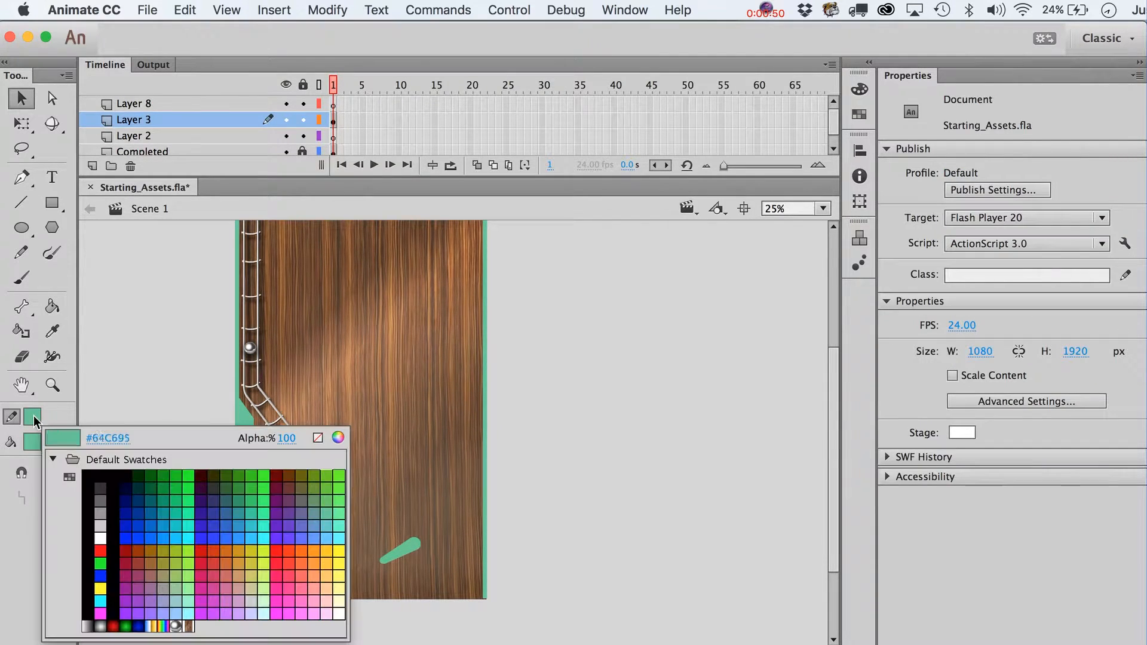
click(312, 434)
drag(306, 561, 306, 579)
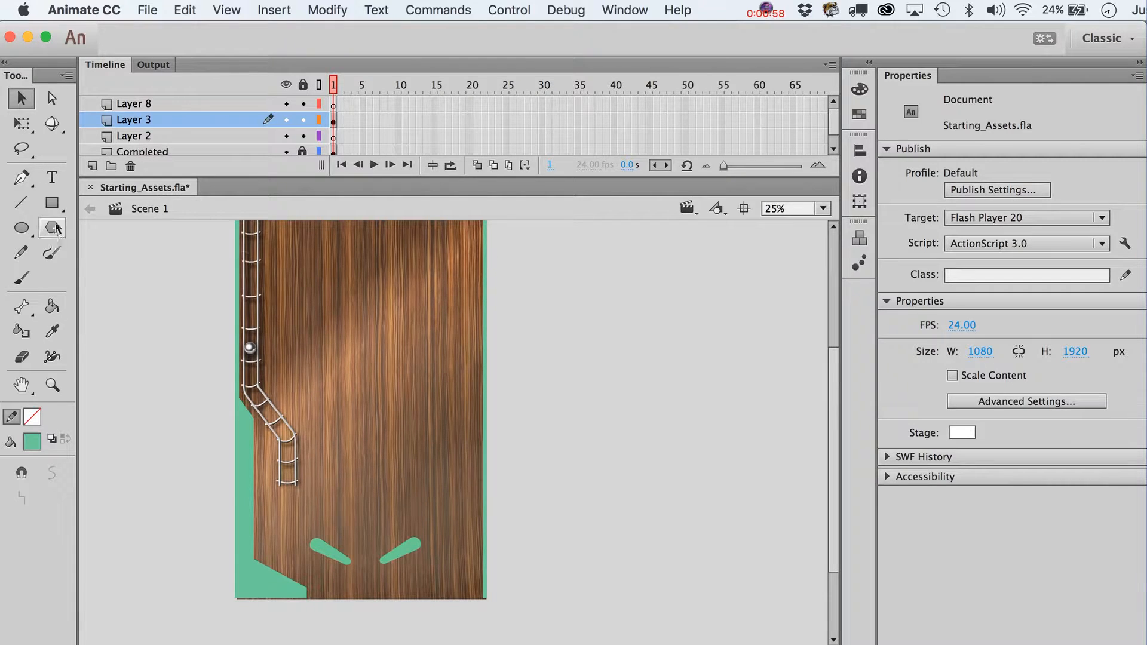
- Draw a narrow vertical green bar left of the wire track's lower end, about 20 px wide and 364 px tall, and select it
click(52, 202)
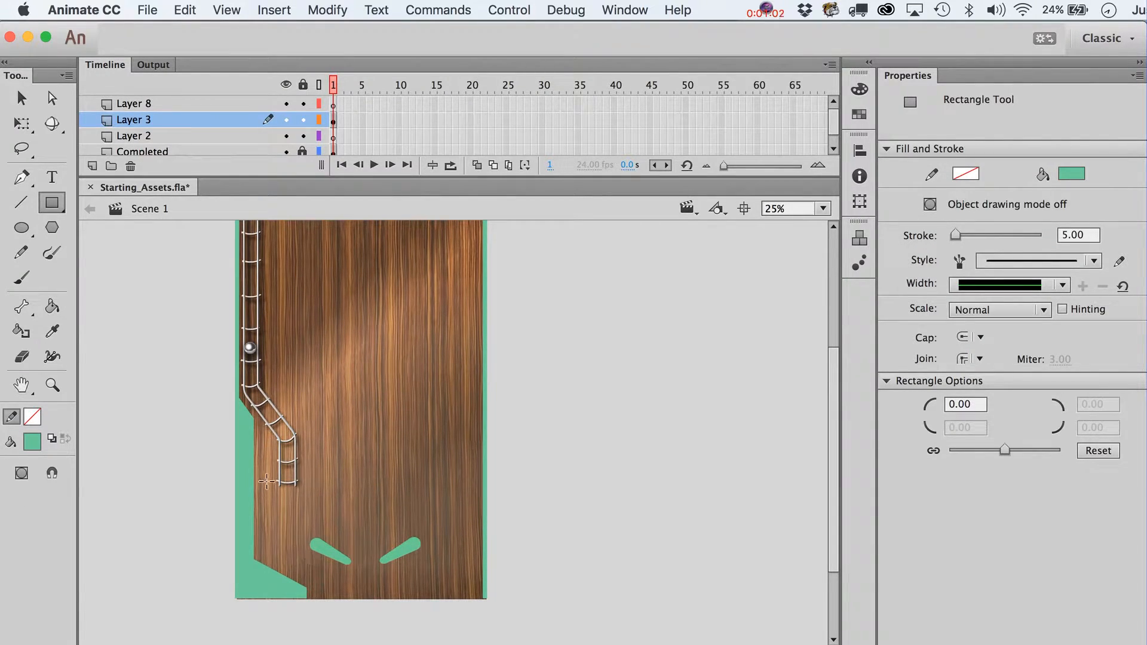
drag(267, 452, 271, 532)
key(v)
click(272, 531)
click(271, 532)
click(271, 528)
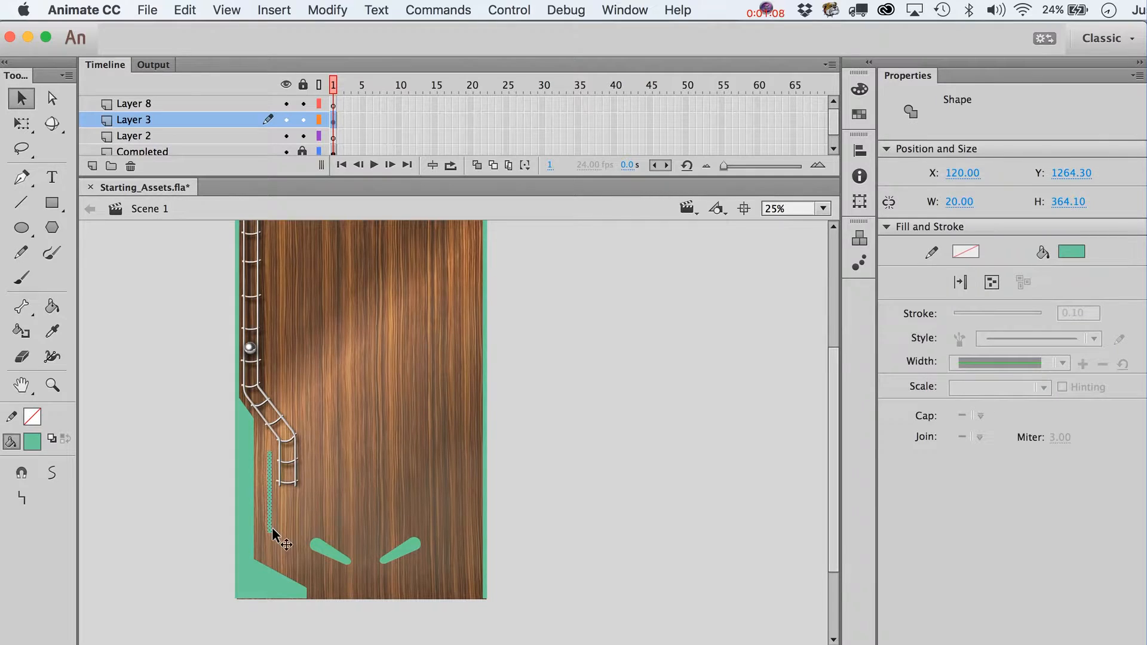
- Nudge the narrow vertical bar right to X 148, against the wire track's lower end
key(Right)
key(Right)
key(Right)
key(Right)
key(Right)
key(Right)
key(Right)
key(Right)
key(Right)
key(Right)
key(Right)
key(Right)
key(Right)
key(Right)
key(Right)
key(Right)
key(Right)
key(Right)
key(Right)
key(Right)
- Draw a green rectangle from the narrow vertical bar's lower end to just short of the left flipper
click(52, 385)
drag(179, 408, 487, 640)
key(v)
scroll(360, 432, down, 3)
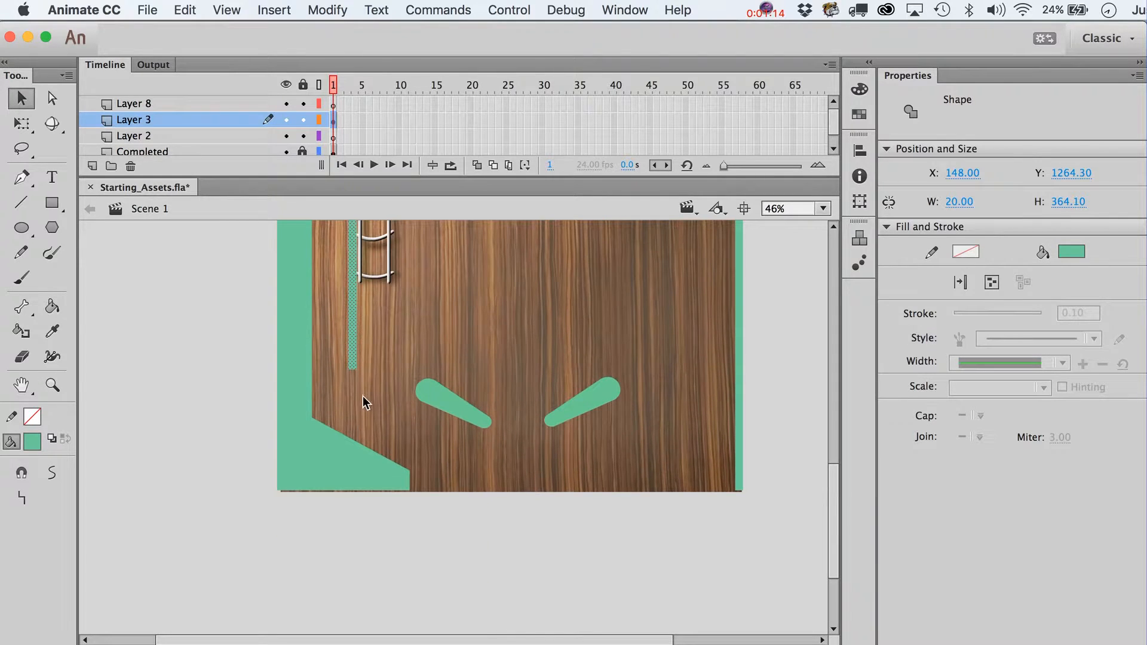
scroll(374, 453, up, 4)
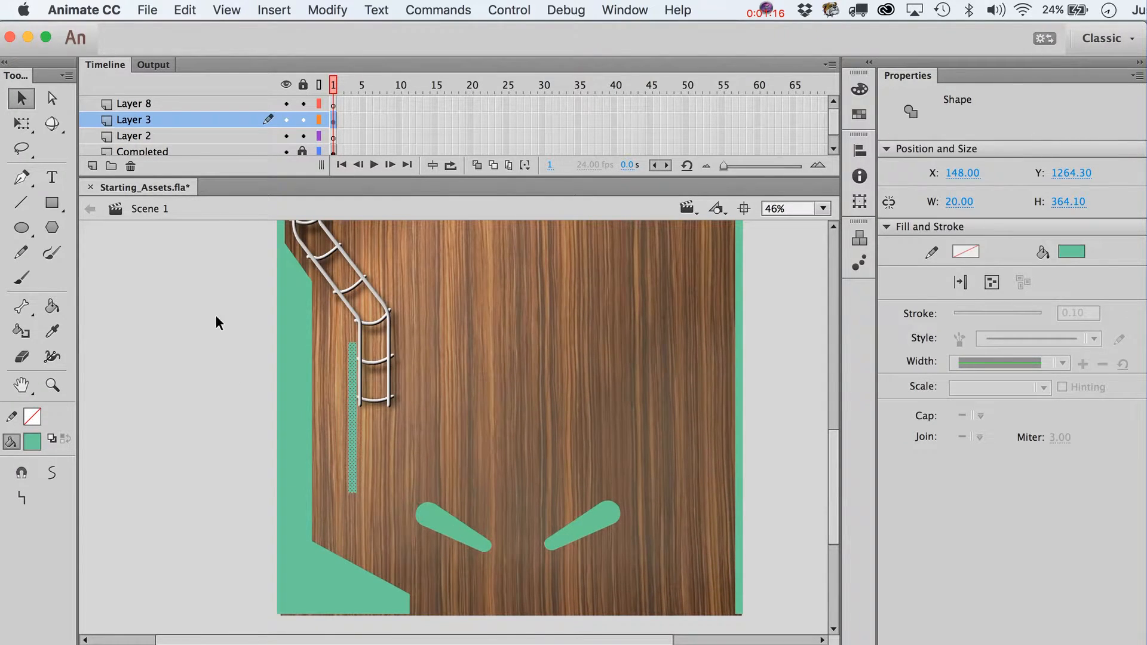
key(r)
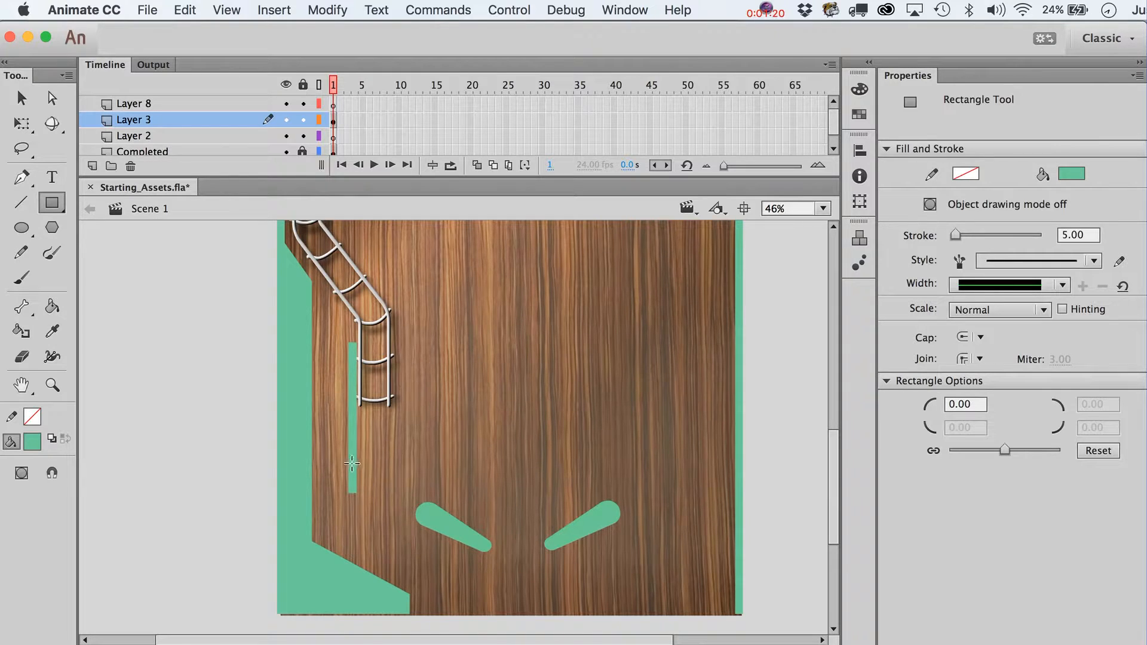
drag(353, 463, 411, 528)
key(v)
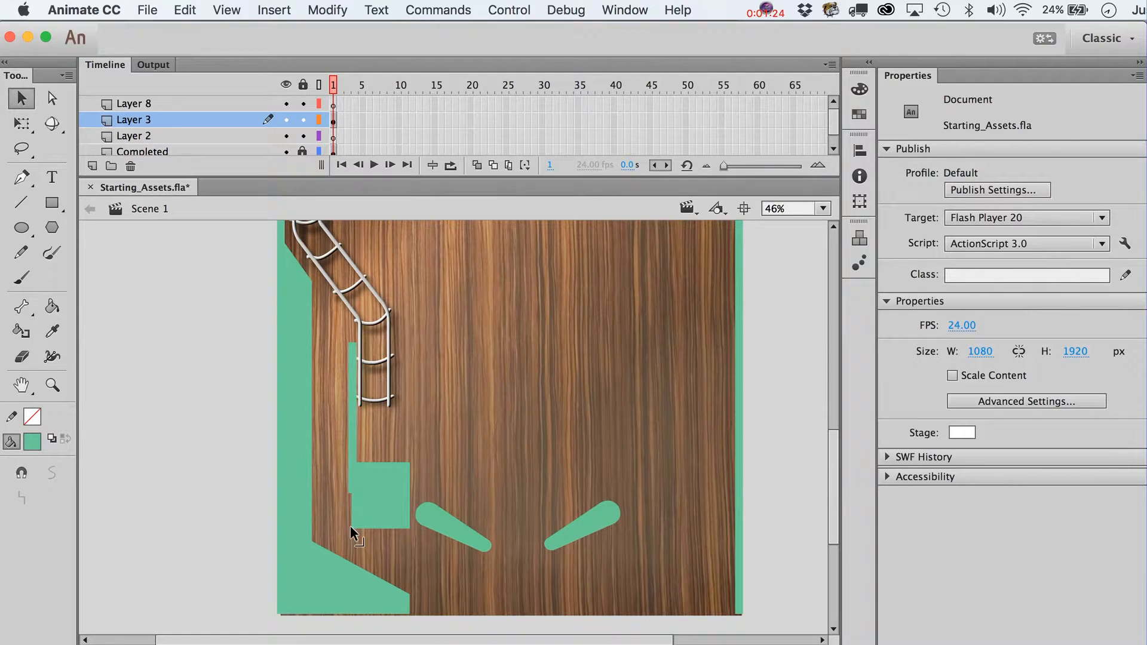
- Turn on object snapping and pull the new rectangle's corners into an angled arm sloping from the vertical bar down toward the left flipper
click(11, 476)
drag(352, 528, 349, 494)
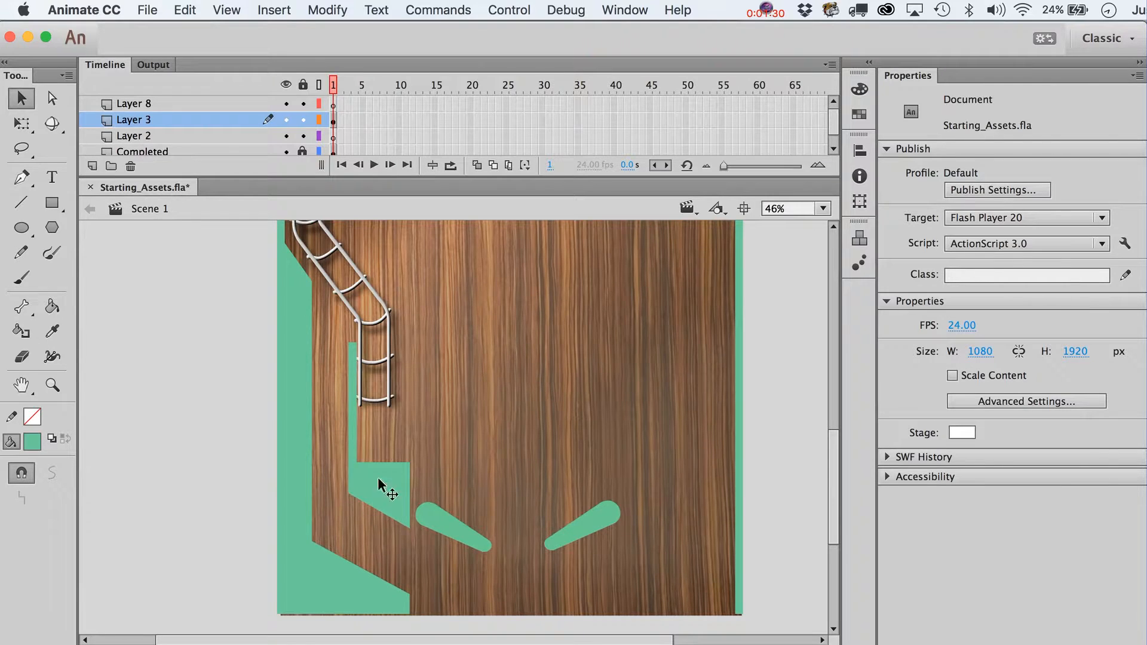
drag(408, 461, 407, 497)
drag(361, 468, 360, 468)
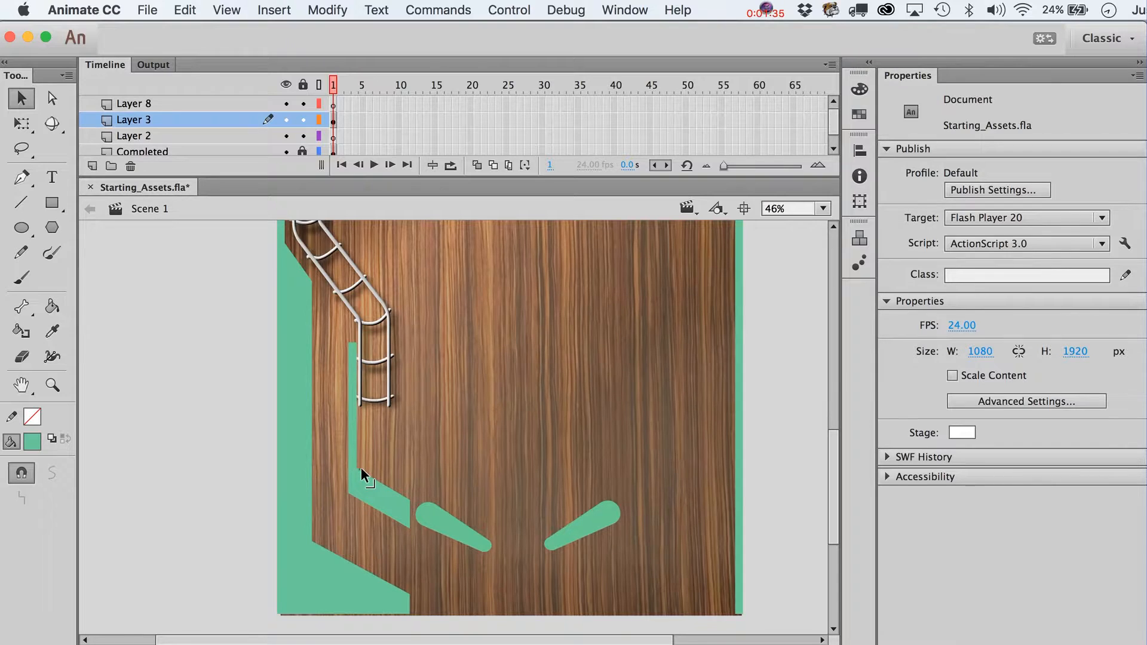
- Select the combined left lane guide and nudge it up to Y 1253.55
click(404, 503)
key(Down)
key(Down)
key(Down)
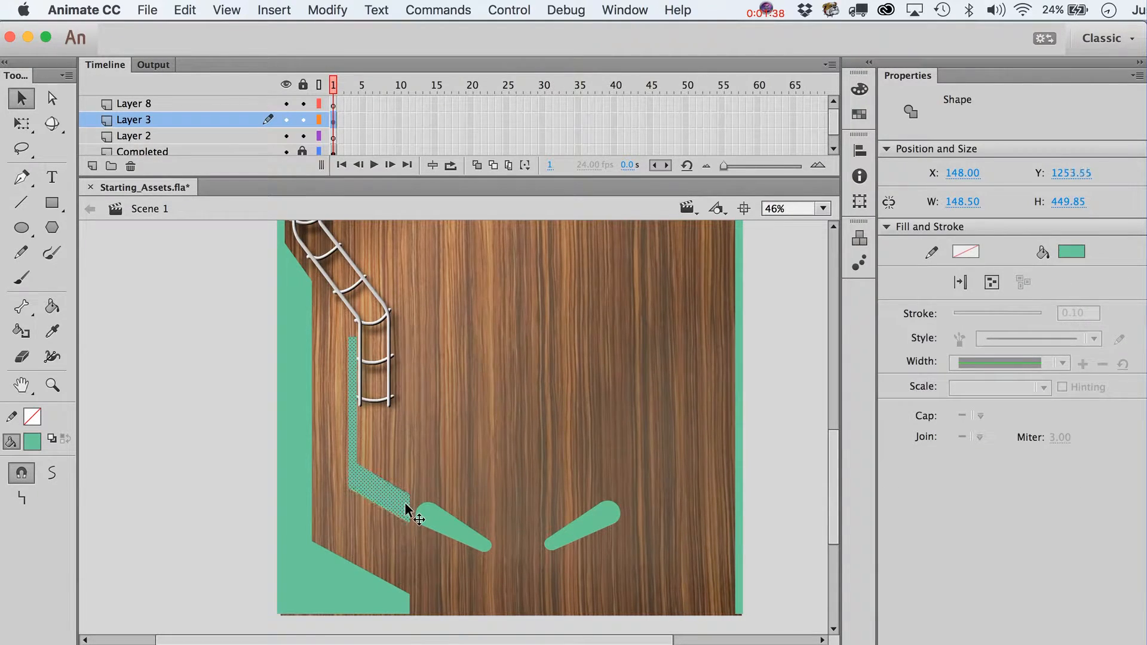
- Test the ball's fit in the left lane and on the lane guide's slope, and return it to the wire track
click(53, 385)
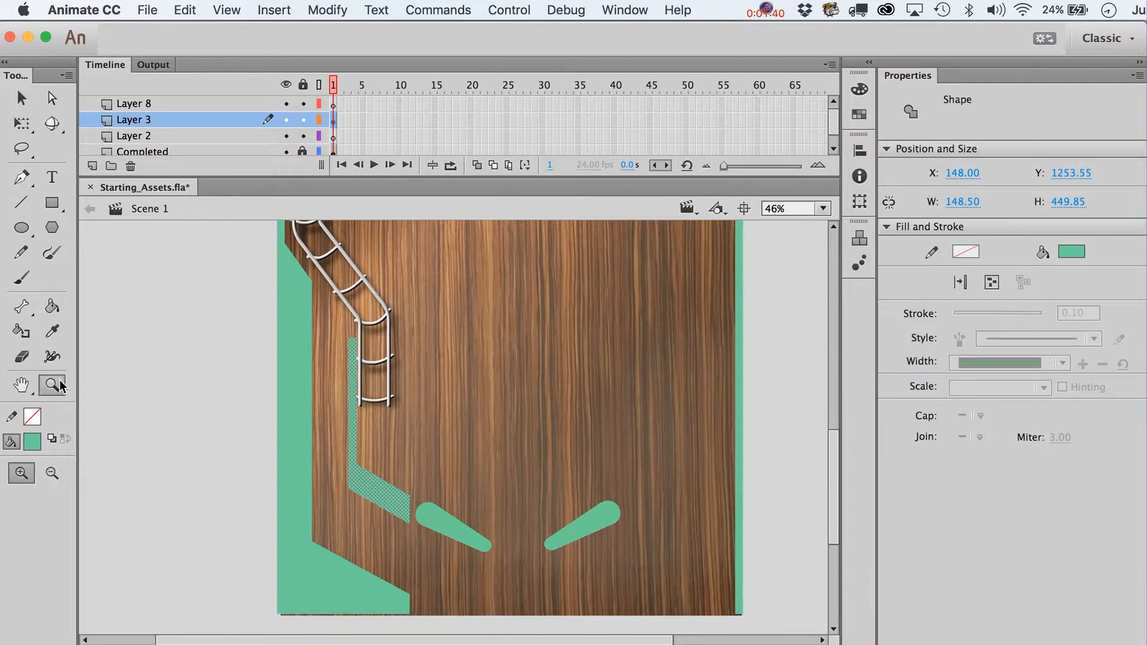
alt+click(431, 438)
key(v)
scroll(431, 438, up, 5)
scroll(311, 445, down, 3)
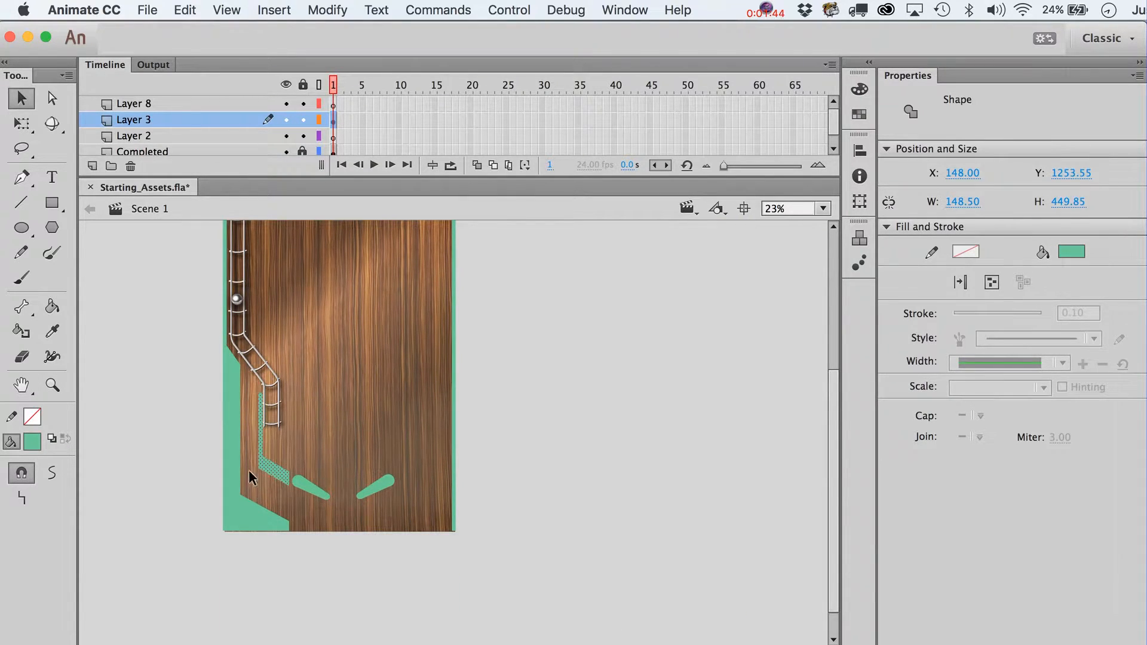
click(306, 569)
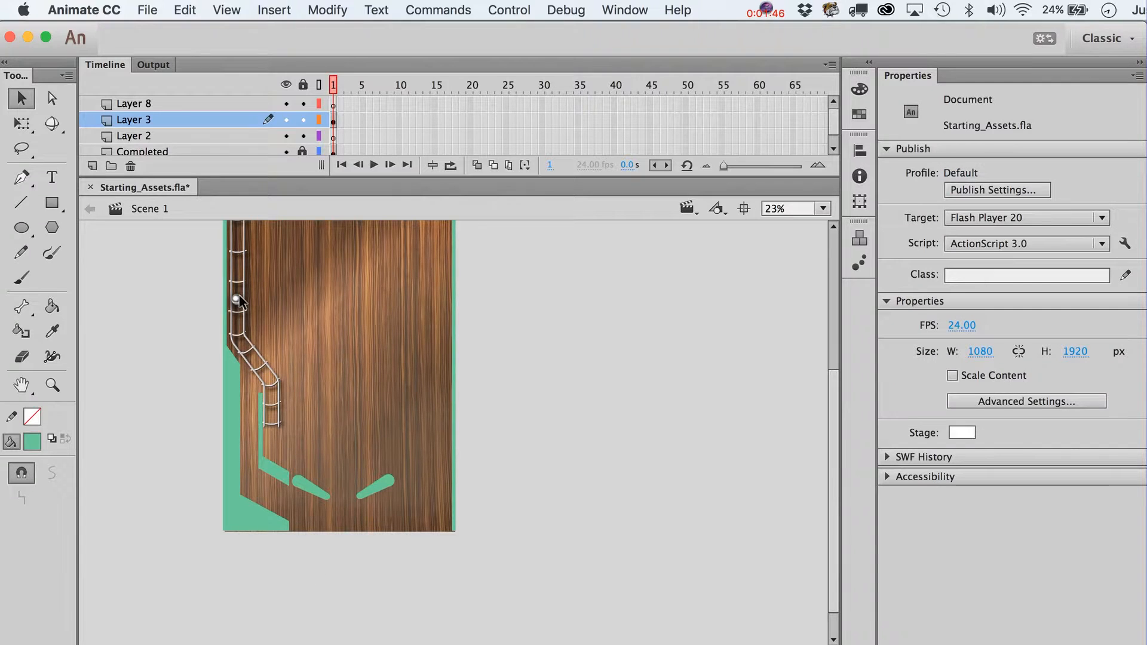
drag(237, 298, 249, 420)
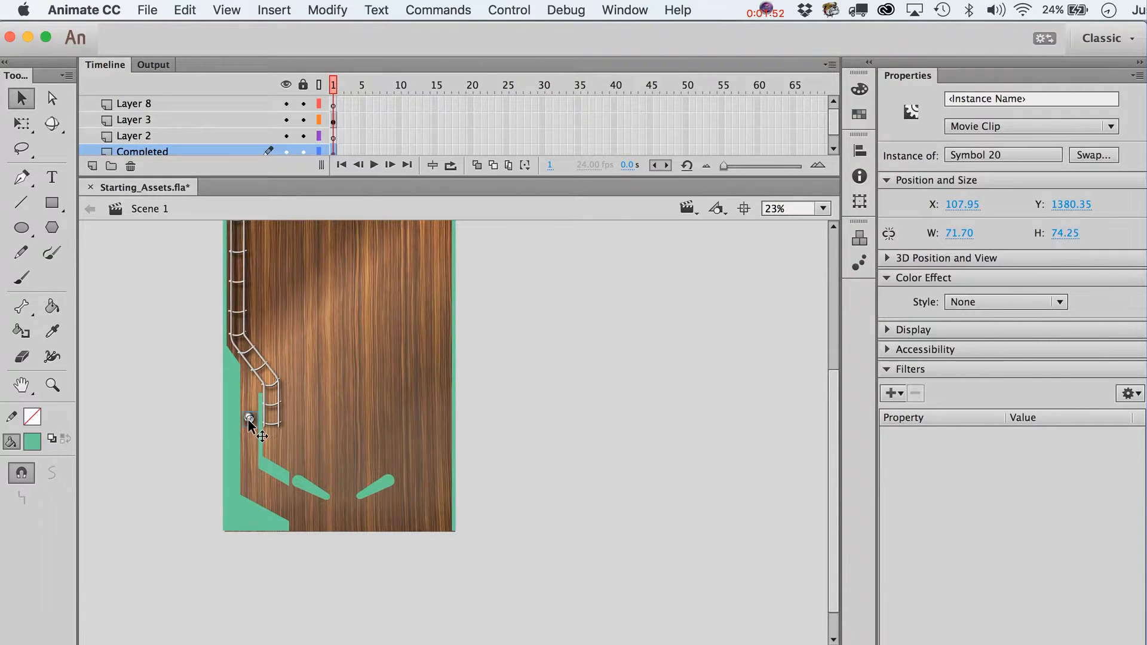
key(shift+Right)
key(shift+Right)
key(shift+Right)
key(shift+Down)
key(shift+Down)
key(Left)
key(Left)
key(Left)
key(shift+Down)
key(shift+Down)
key(shift+Right)
key(shift+Right)
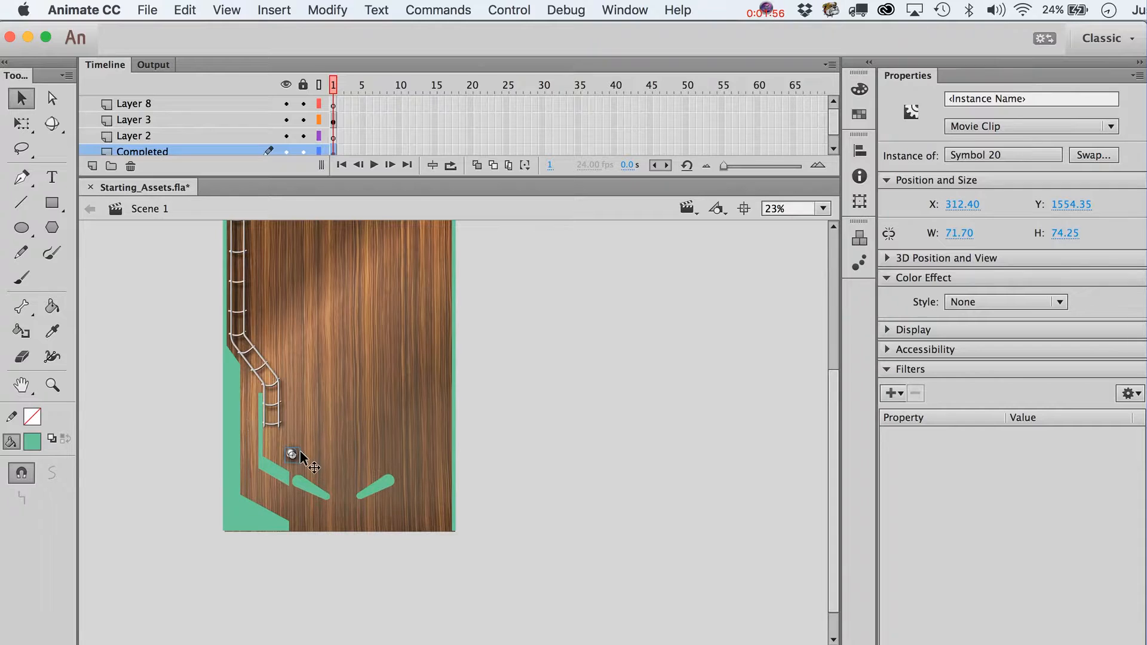
drag(301, 458, 240, 305)
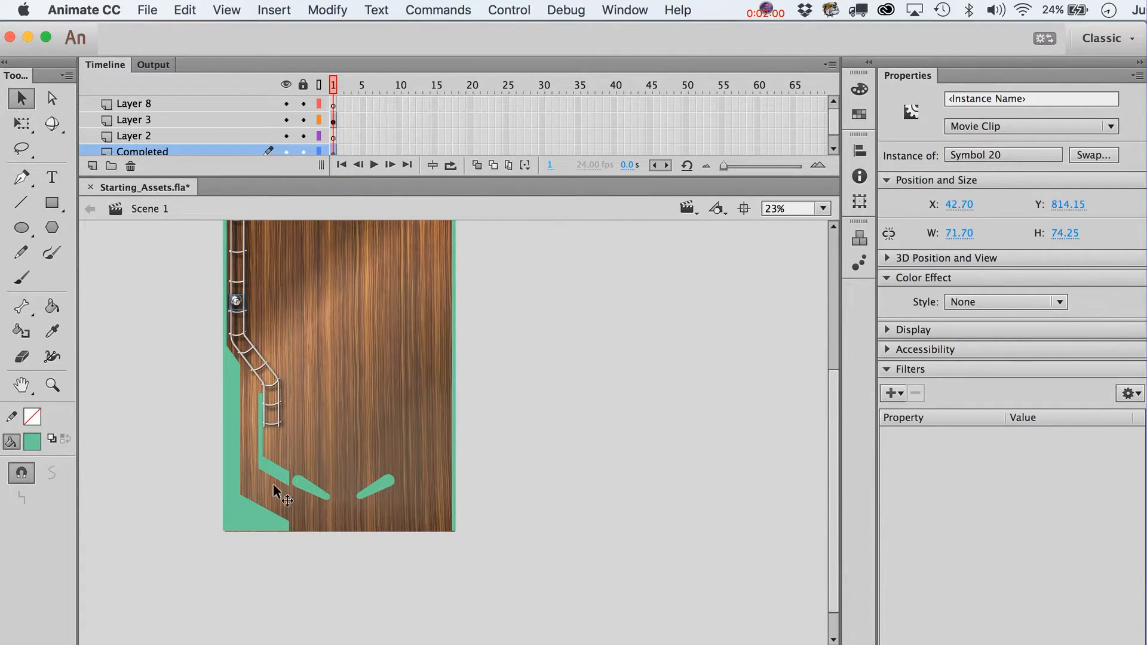
- Extend the left lane guide's sloped end to the left flipper, curve the end around the flipper's round head, and raise the inner bend slightly
click(52, 385)
drag(199, 410, 469, 577)
key(v)
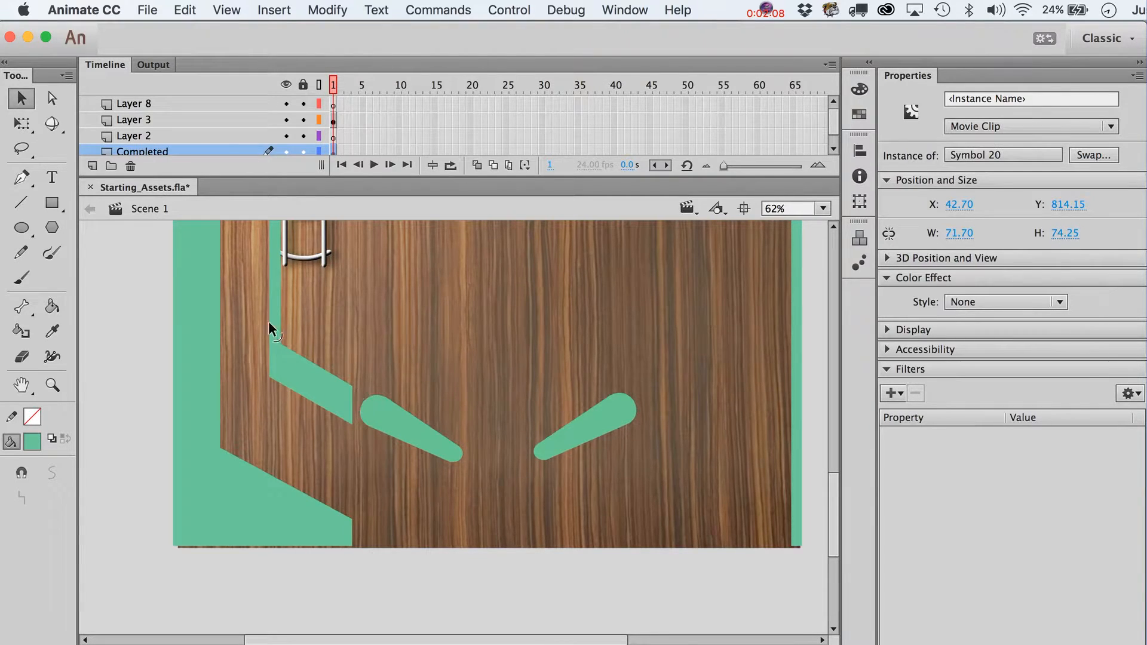
key(n)
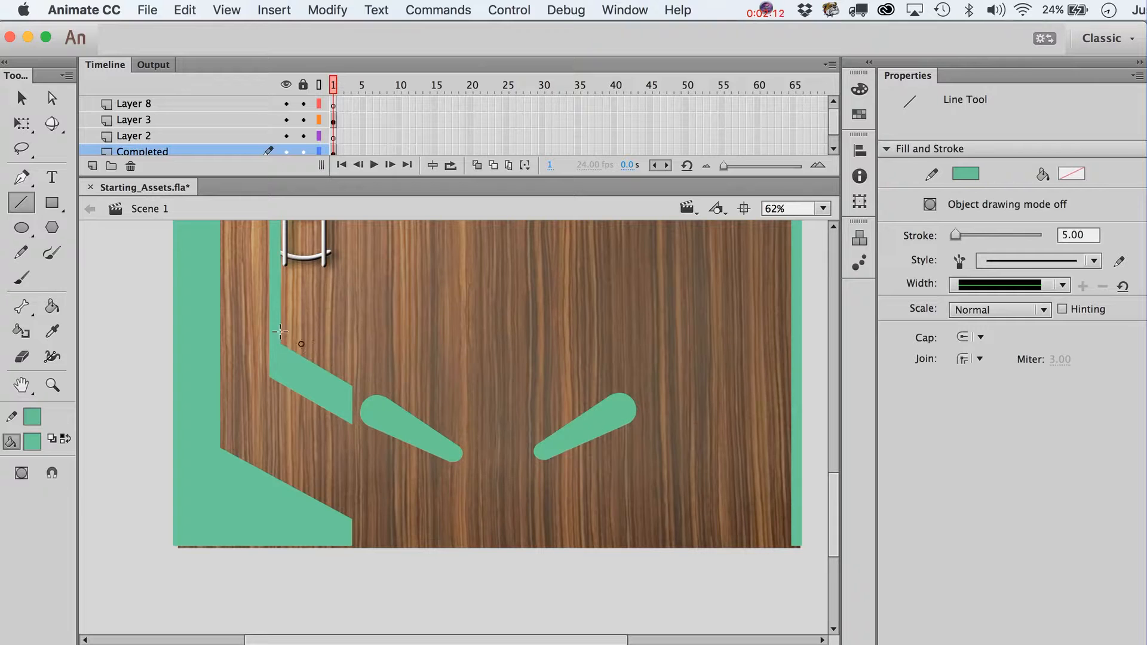
key(v)
click(440, 445)
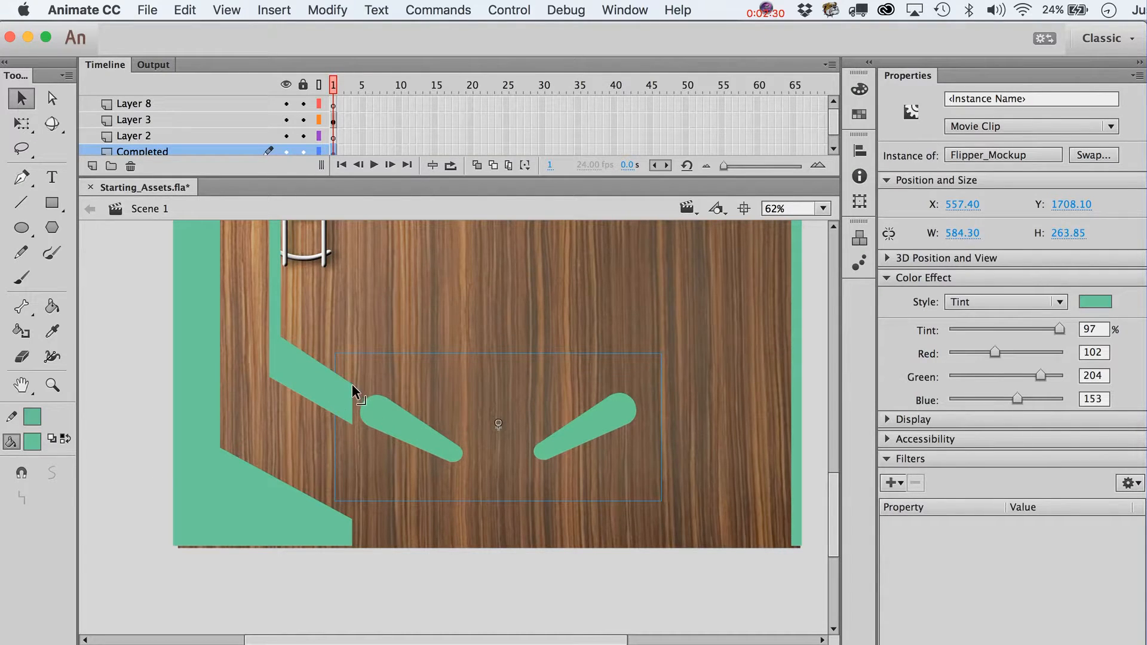
drag(353, 385, 370, 382)
drag(368, 386, 368, 387)
drag(284, 335, 285, 332)
- Duplicate the left lane guide, flip the copy horizontally, and place it at X 787.95 against the right flipper
click(53, 386)
alt+click(466, 508)
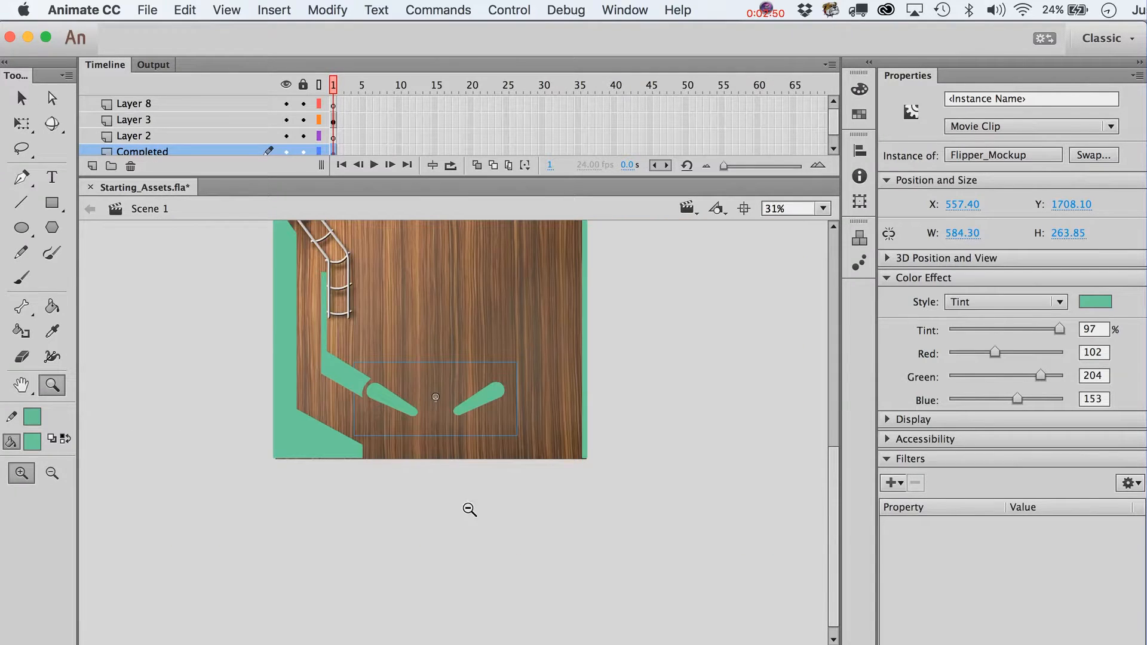
key(v)
scroll(492, 512, up, 3)
click(718, 475)
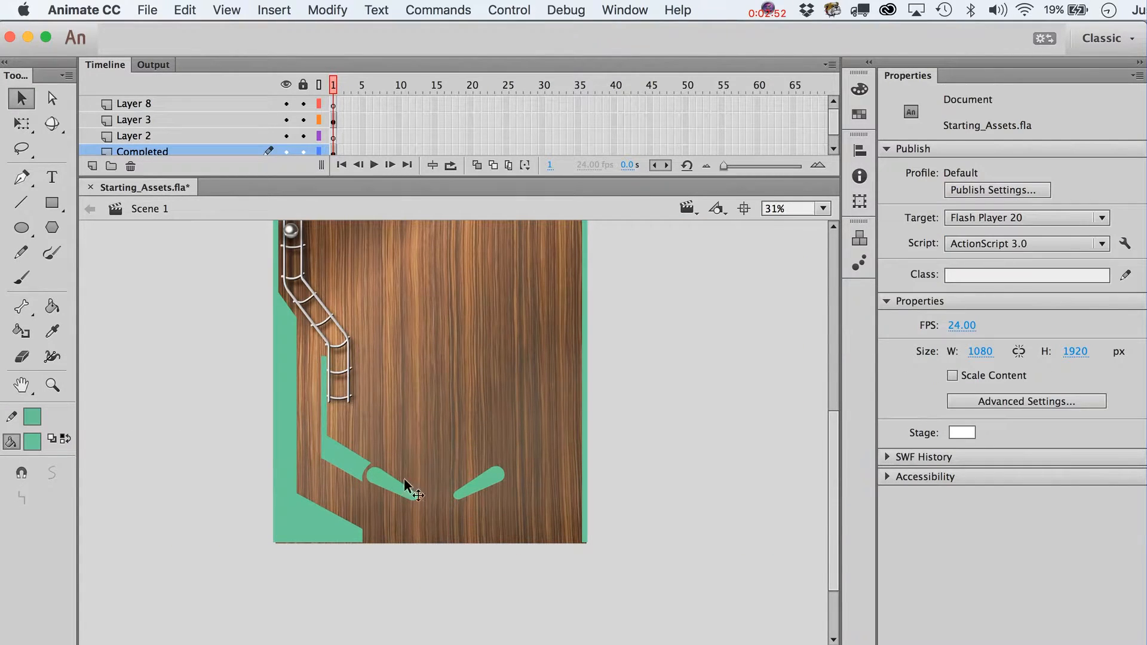
click(350, 469)
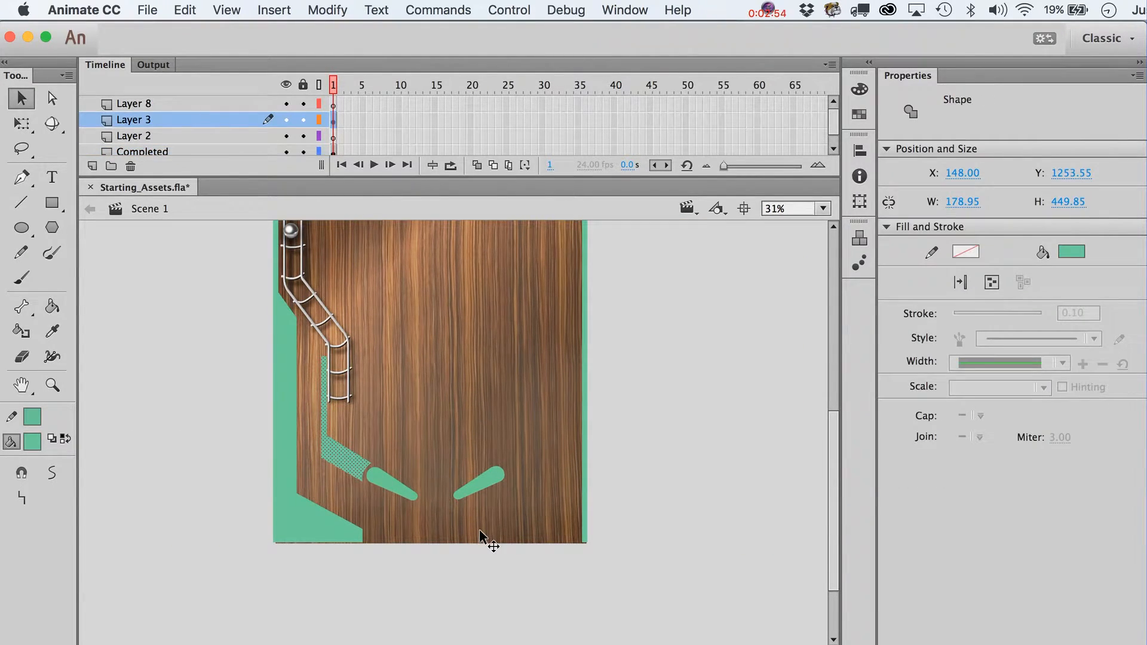
key(shift+Right)
key(shift+Right)
key(shift+Right)
key(shift+Right)
key(shift+Right)
key(shift+Right)
key(shift+Right)
key(shift+Right)
key(shift+Right)
key(shift+Right)
key(shift+Right)
key(shift+Right)
key(shift+Right)
key(shift+Right)
key(shift+Right)
key(shift+Right)
key(shift+Right)
key(shift+Right)
key(shift+Right)
key(shift+Right)
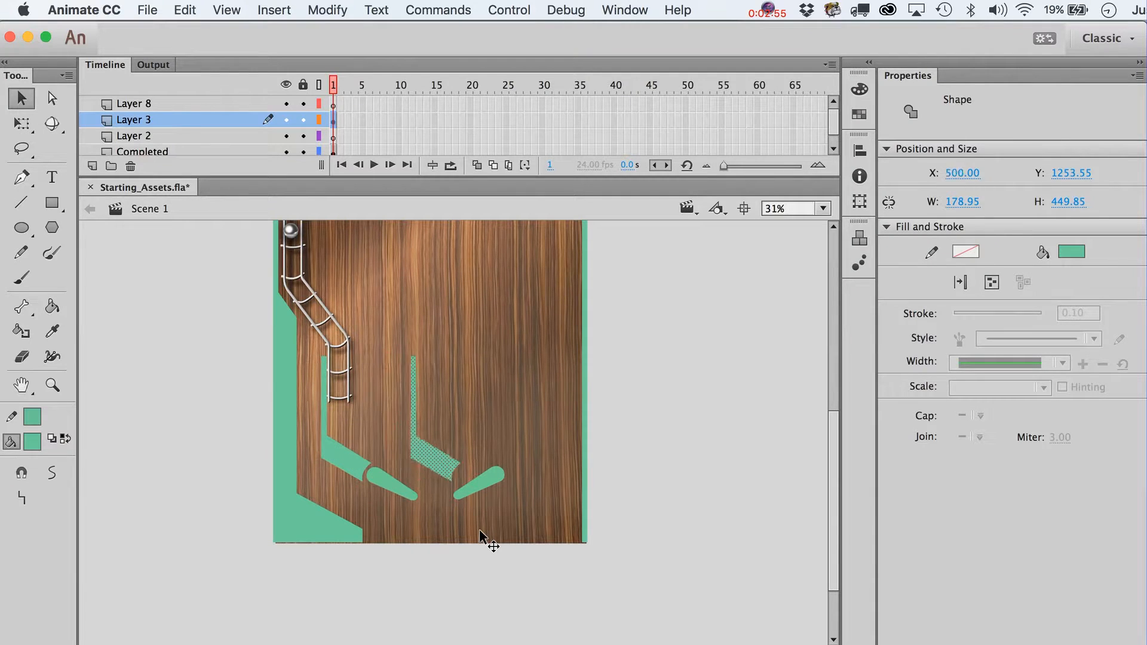
key(shift+Right)
key(shift+Right)
key(shift+Right)
key(shift+Right)
key(shift+Right)
key(shift+Right)
key(shift+Right)
key(shift+Right)
key(shift+Right)
key(shift+Right)
key(shift+Right)
key(shift+Right)
key(shift+Right)
key(super+shift+h)
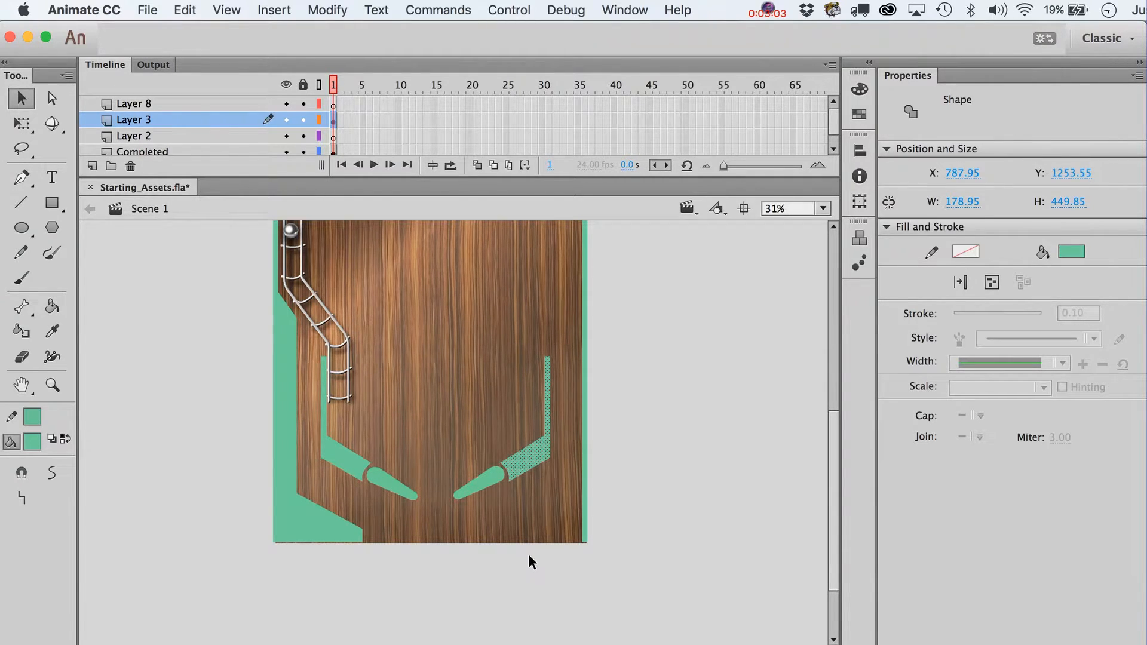
- Cut the flipper-side end off the right lane guide and move the remaining piece left to X 828.20
click(499, 582)
drag(466, 608, 528, 425)
key(Delete)
click(543, 462)
key(shift+Left)
key(shift+Left)
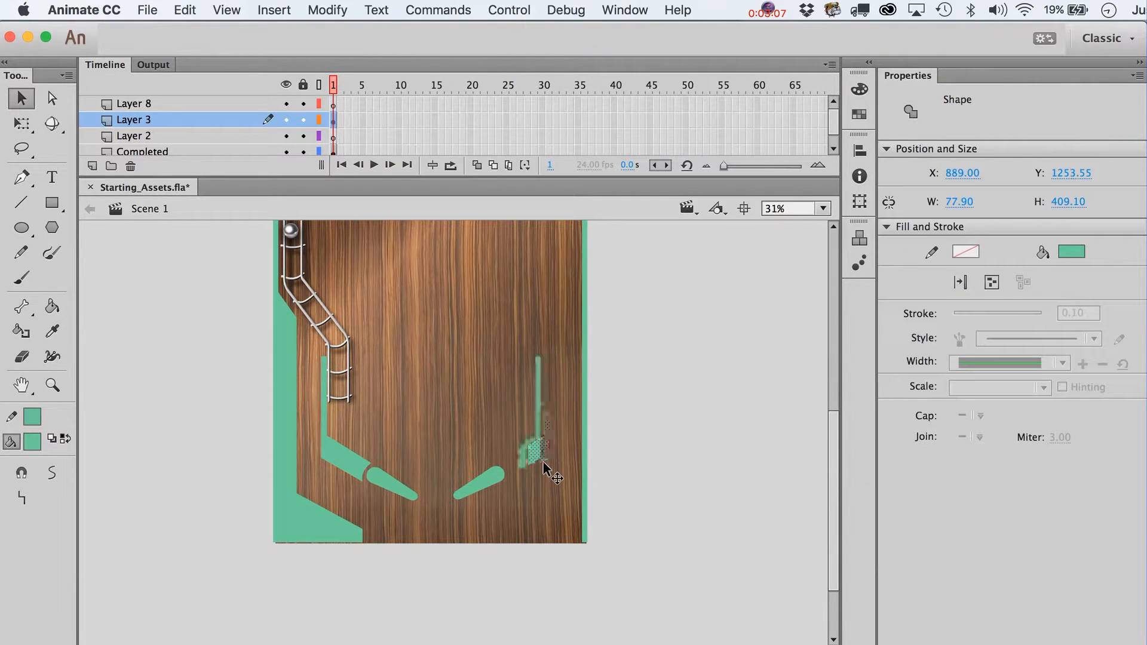
key(Right)
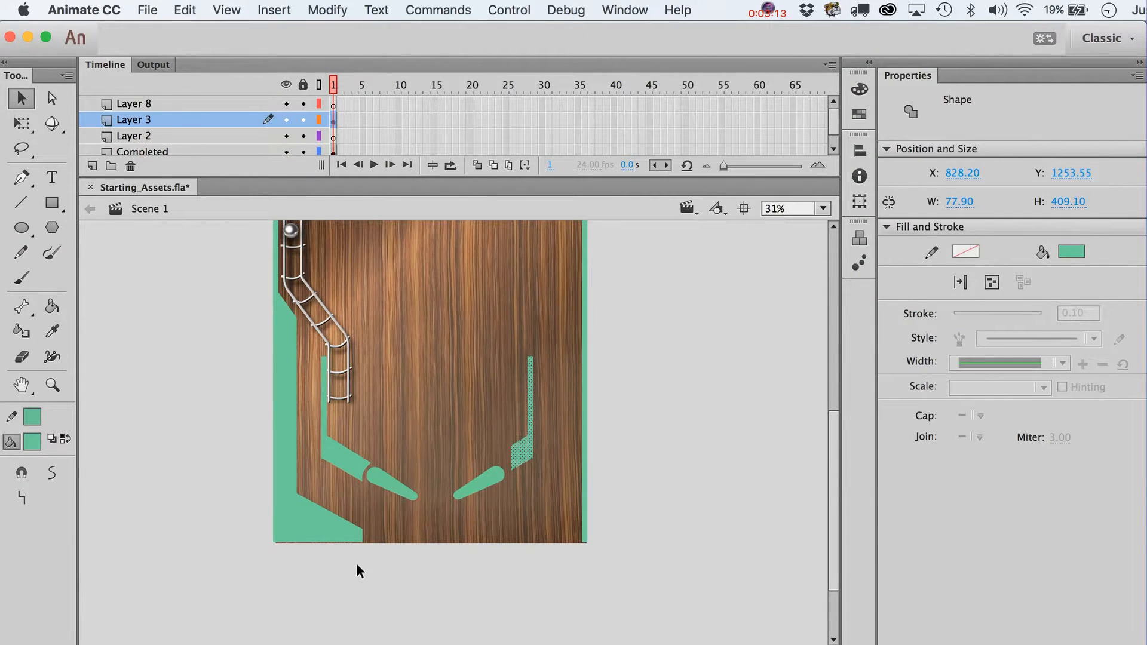
- Duplicate the sloped part of the lower-left block, flip the copy horizontally, and place it at X 752.15 below the right lane guide
drag(370, 574, 299, 490)
key(shift+Right)
key(shift+Right)
key(shift+Right)
key(shift+Right)
key(shift+Right)
key(shift+Right)
key(shift+Right)
key(shift+Right)
key(shift+Right)
key(shift+Right)
key(shift+Right)
key(shift+Right)
key(shift+Right)
key(shift+Right)
key(shift+Right)
key(shift+Right)
key(shift+Right)
key(shift+Right)
key(shift+Right)
key(shift+Right)
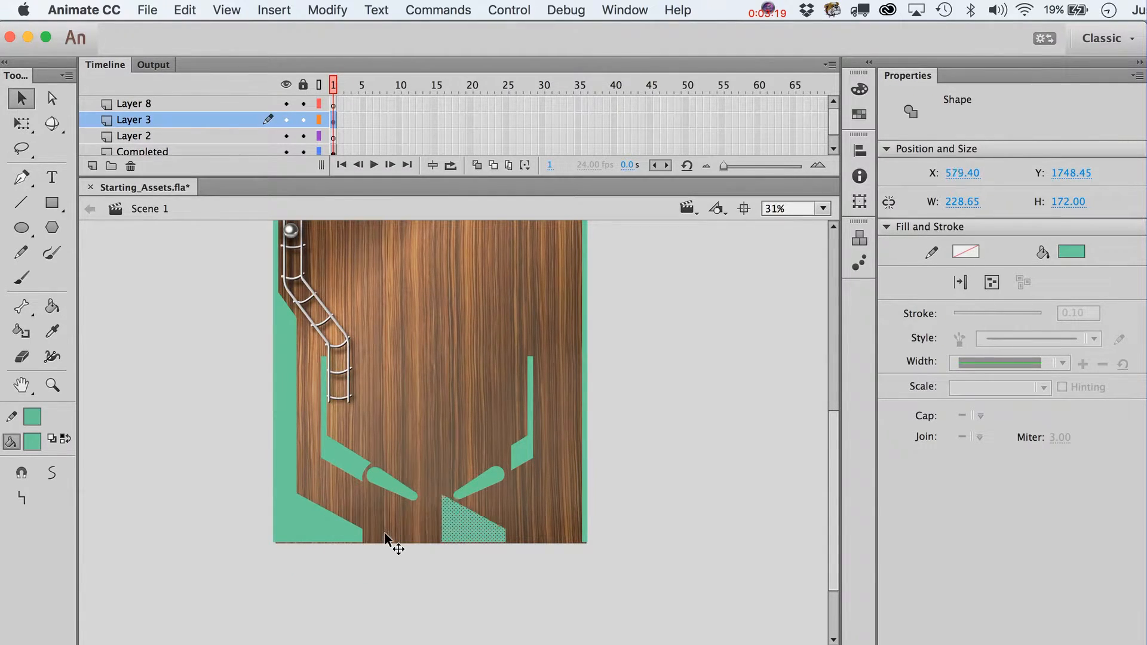
key(shift+Right)
key(shift+Right)
key(shift+Right)
key(shift+Right)
key(shift+Right)
key(shift+Right)
key(shift+Right)
key(shift+Right)
key(shift+Right)
key(shift+Right)
key(shift+Right)
key(shift+Right)
key(shift+Right)
key(shift+Right)
key(shift+Right)
key(shift+Right)
key(shift+Right)
key(shift+Right)
key(shift+Right)
key(shift+Right)
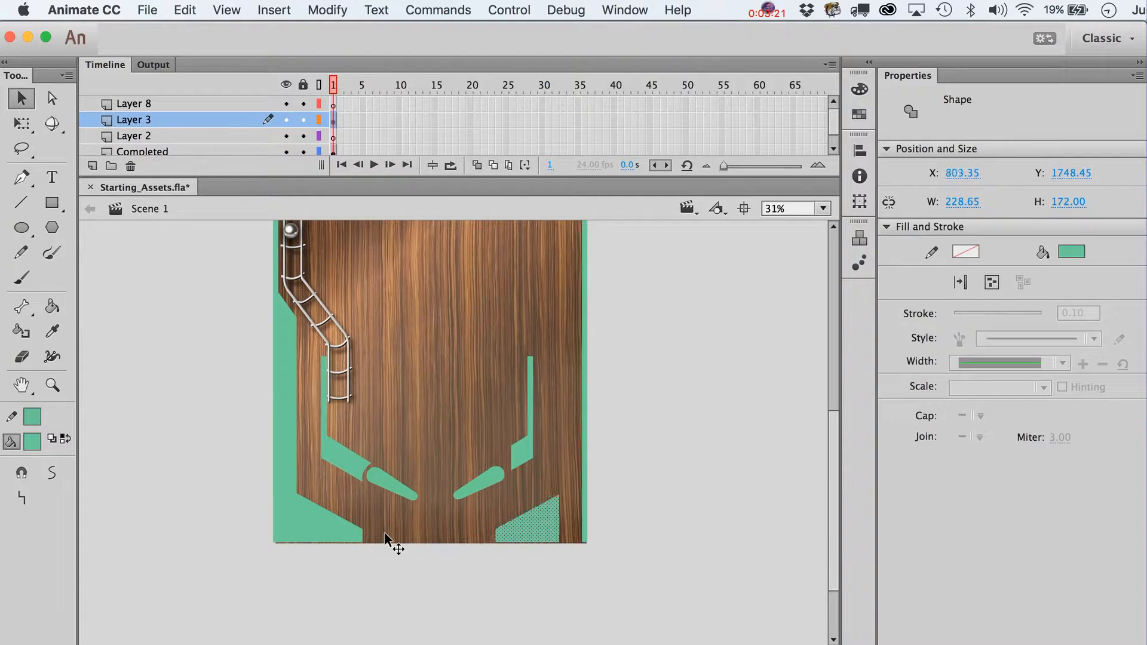
key(shift+Left)
key(shift+Left)
key(shift+Left)
key(shift+Left)
key(shift+Left)
key(shift+Left)
key(shift+Right)
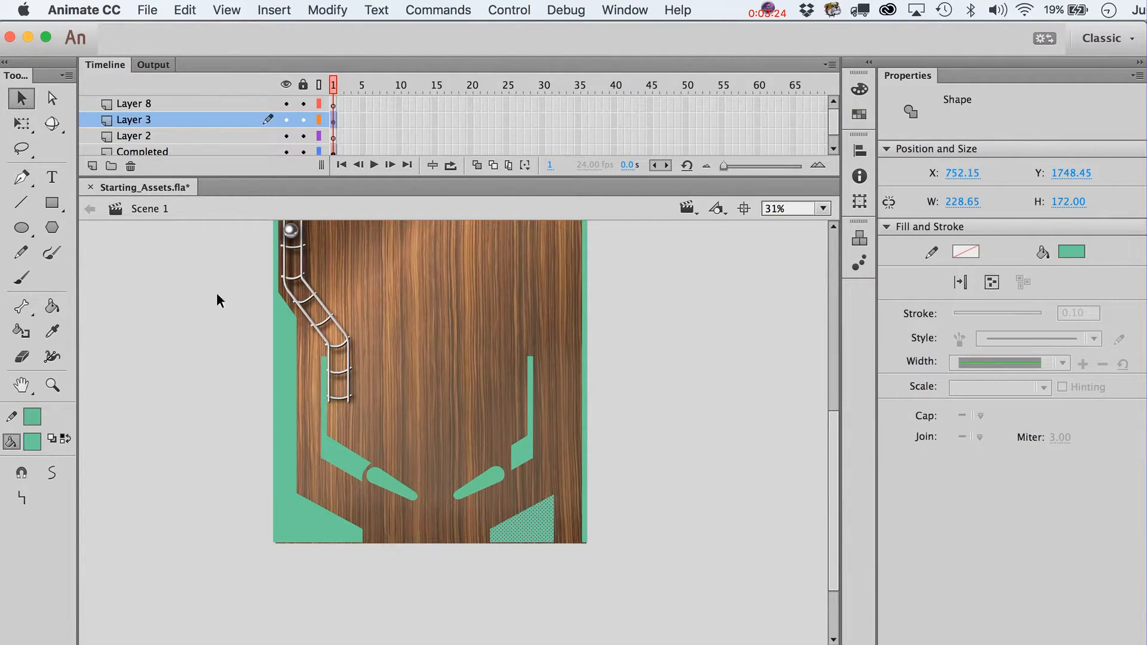
- Draw a narrow vertical green rectangle, about 6 px wide and 1884 px tall, as a launch-lane divider just beside the lower-right block
click(53, 209)
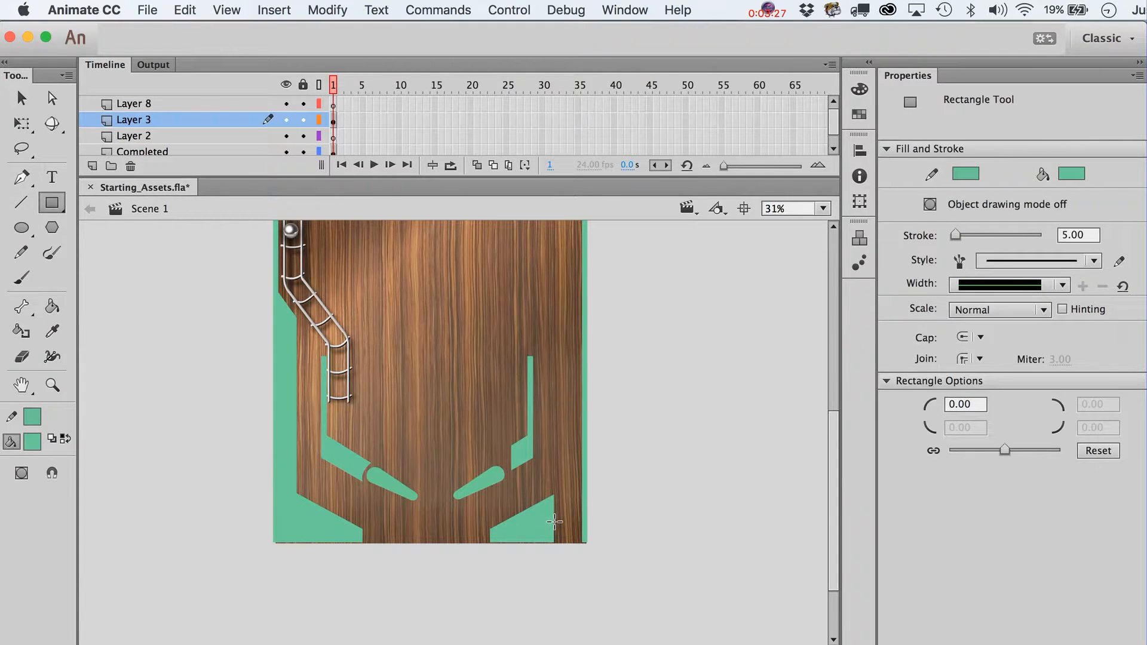
drag(555, 522, 555, 219)
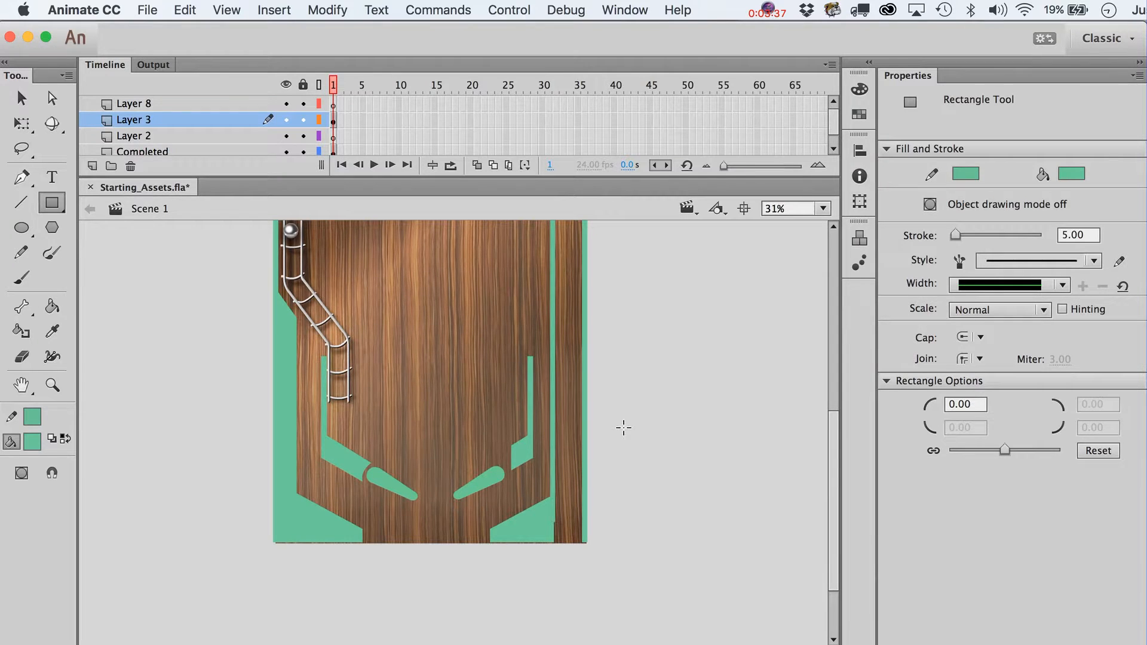
key(super+z)
drag(559, 544, 560, 58)
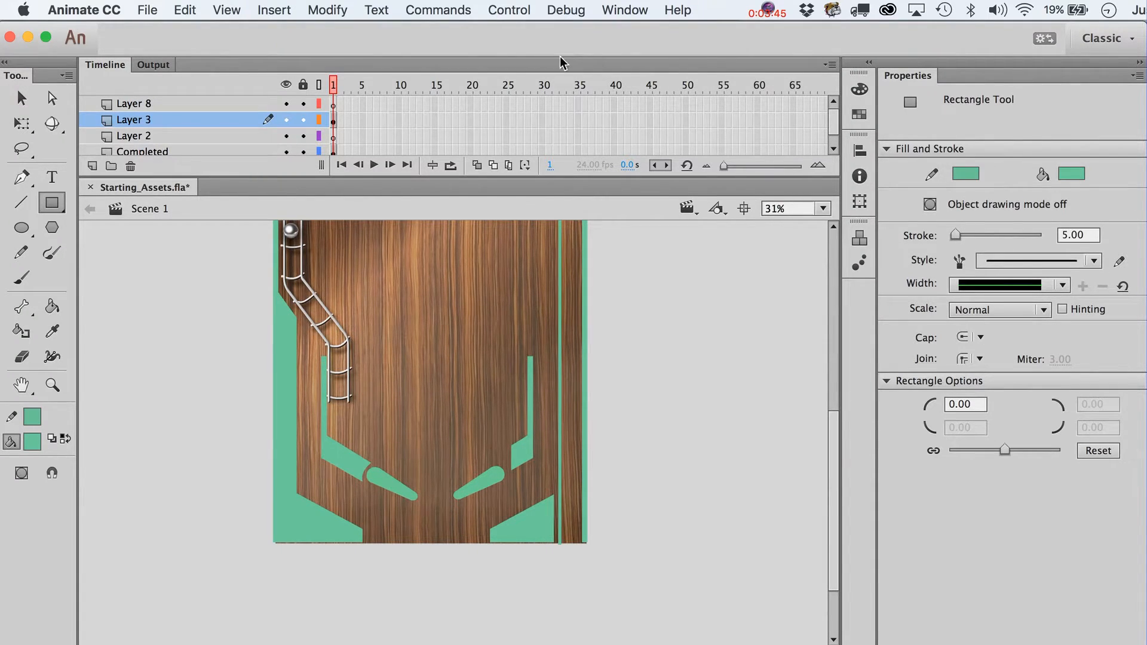
key(v)
click(559, 319)
key(Left)
key(Left)
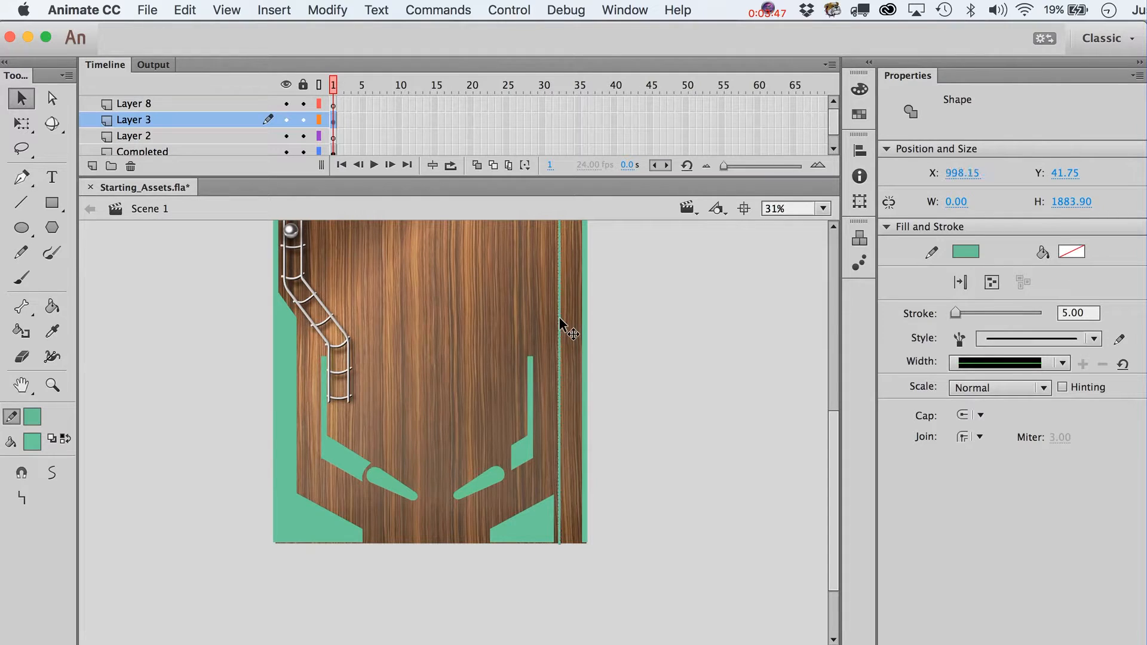
key(Left)
key(Left)
key(shift+Left)
key(Left)
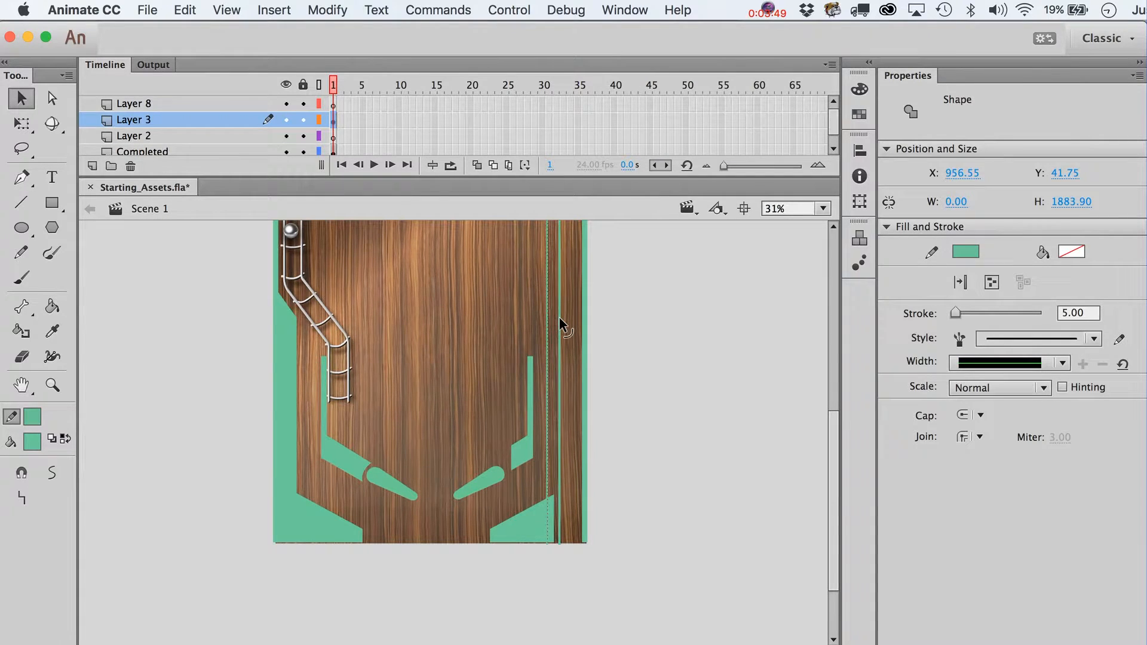
key(shift+Right)
key(BackSpace)
click(559, 319)
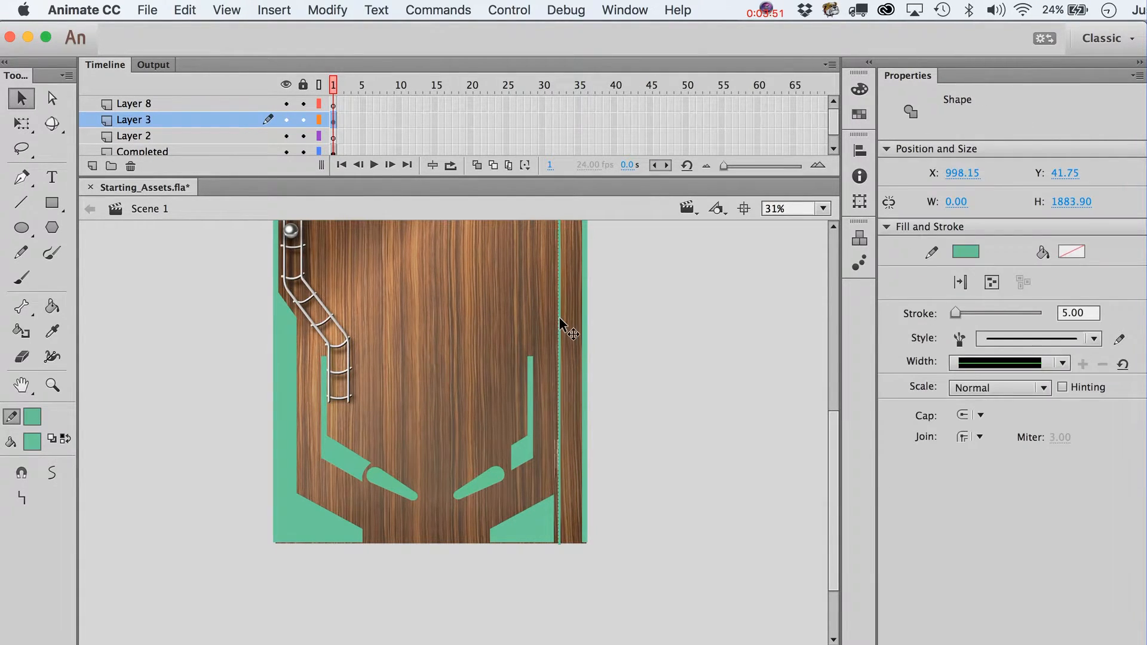
key(Left)
key(Left)
key(BackSpace)
- Select the whole launch-lane divider and nudge it slightly toward the lower-right block
click(560, 320)
key(Left)
key(Left)
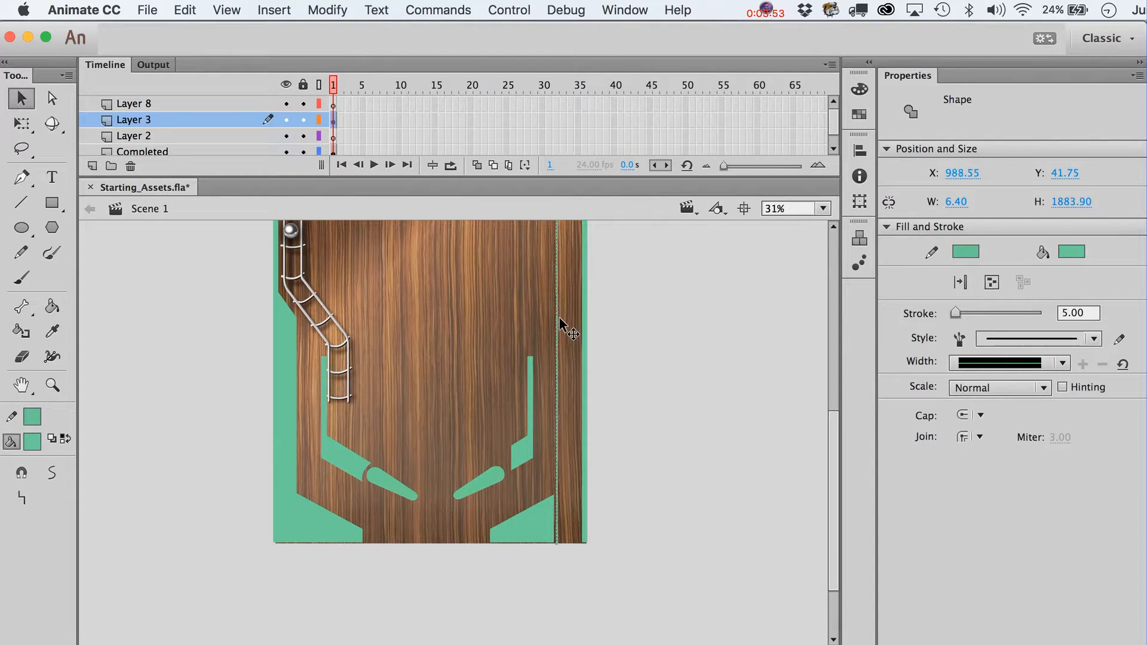
key(Right)
- Move the steel ball between the right lane guide and the divider, and place a copy level with it in the launch lane
click(643, 359)
click(291, 231)
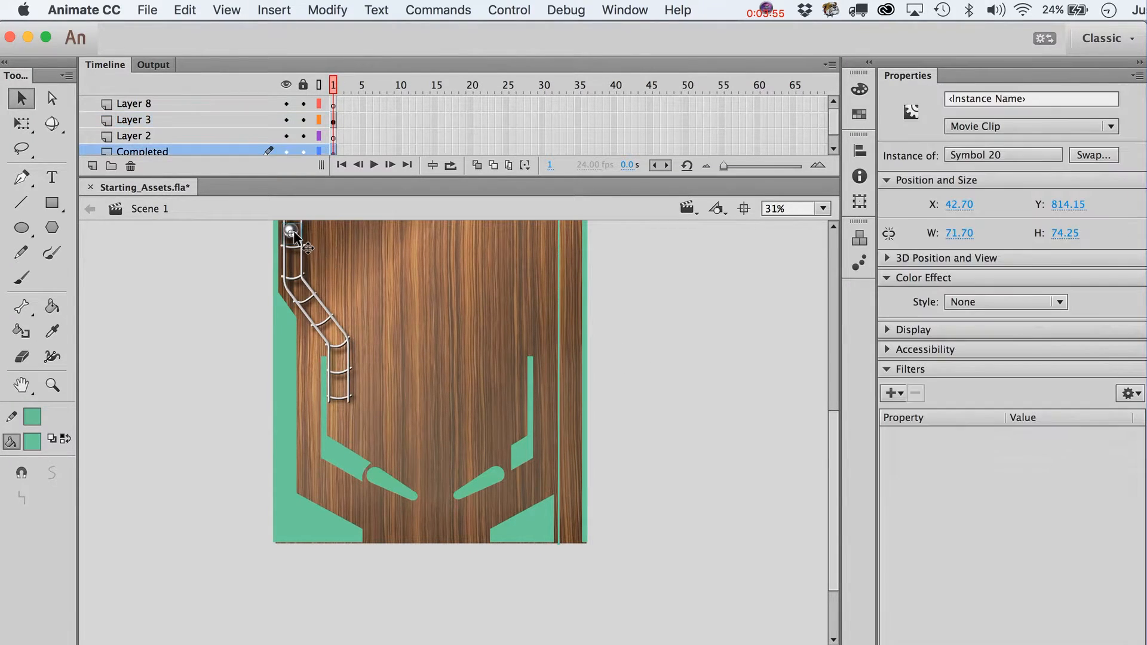
mouse_move(291, 231)
mouse_down()
mouse_move(612, 383)
mouse_move(572, 434)
mouse_move(546, 430)
mouse_up()
click(627, 520)
- Lock the Completed layer and cut the upper end off the launch-lane divider so it starts at about Y 333.75
scroll(629, 522, up, 5)
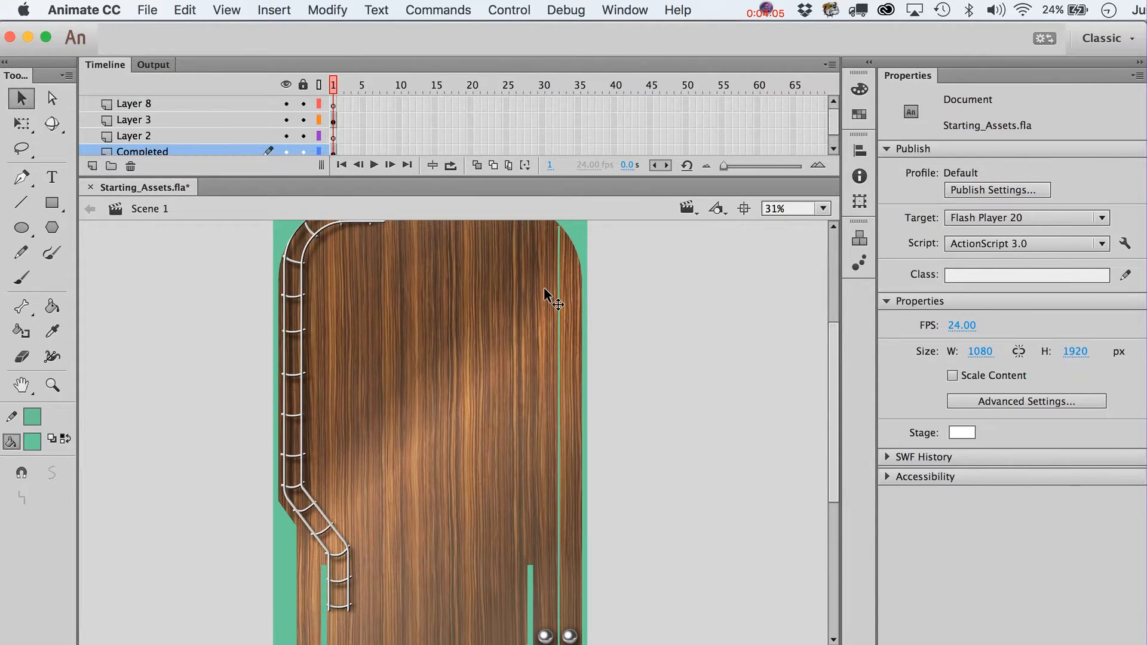
click(541, 308)
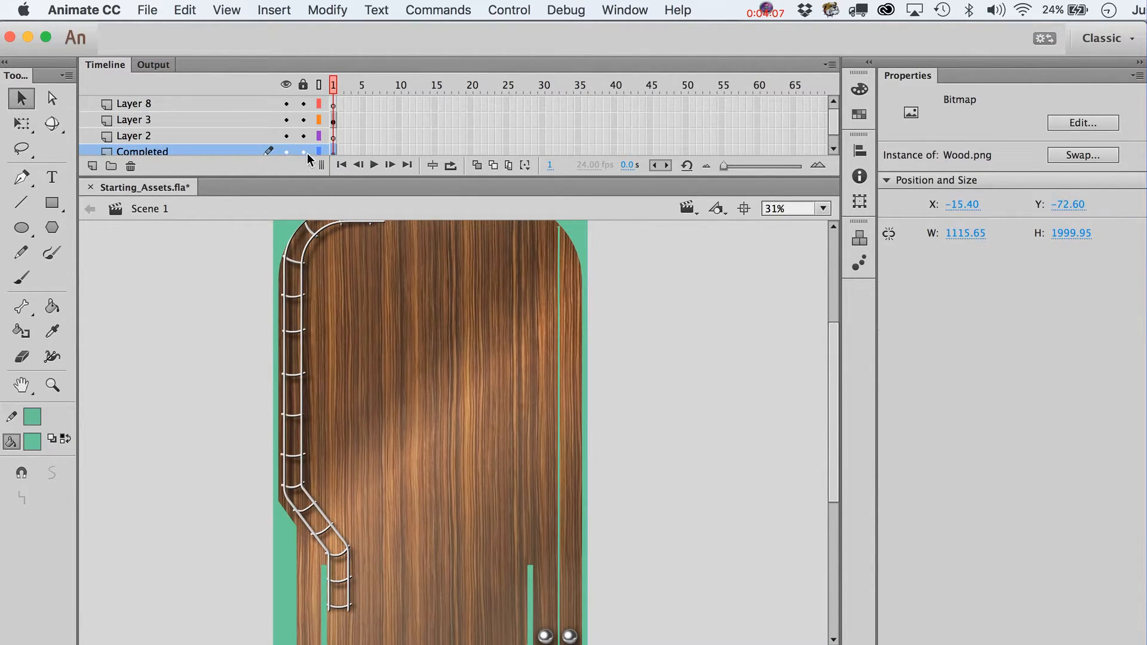
click(304, 153)
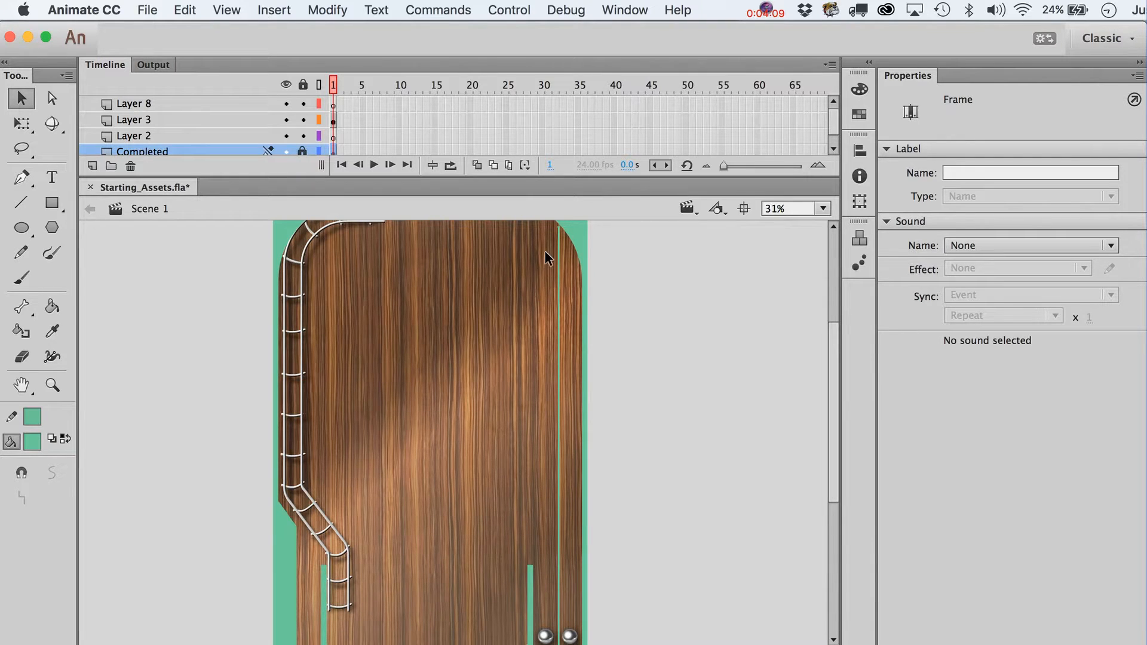
click(568, 311)
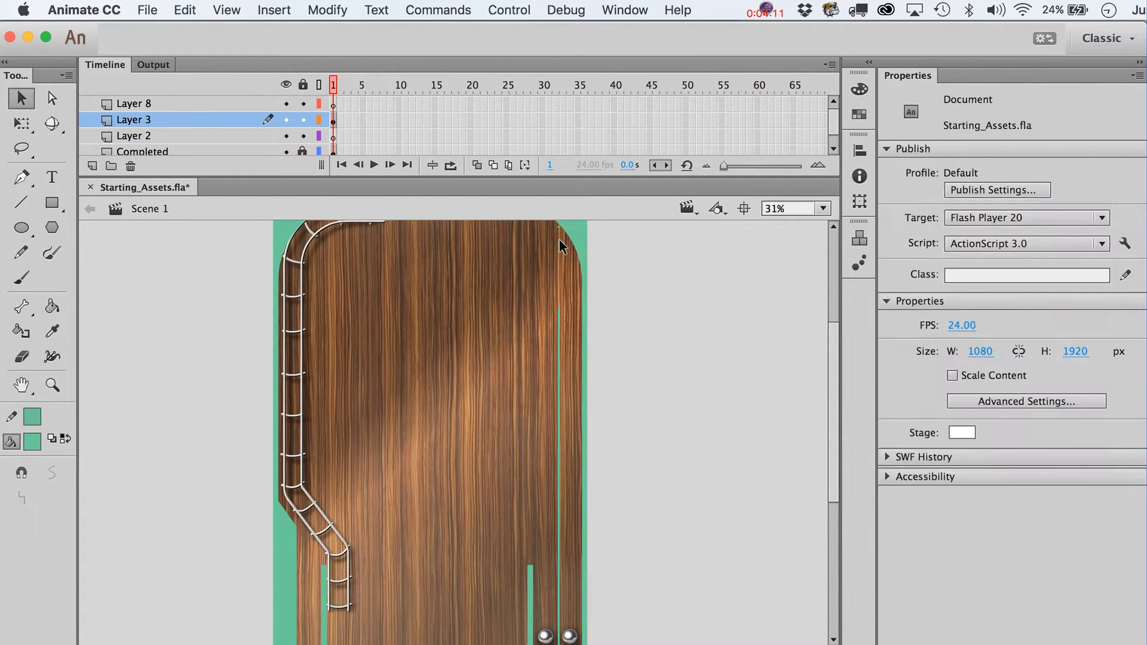
click(558, 227)
click(589, 299)
- Position the launch-lane divider at X 991.75 and nudge the lower-right block right to X 761.75 to join them
scroll(579, 332, down, 5)
click(550, 438)
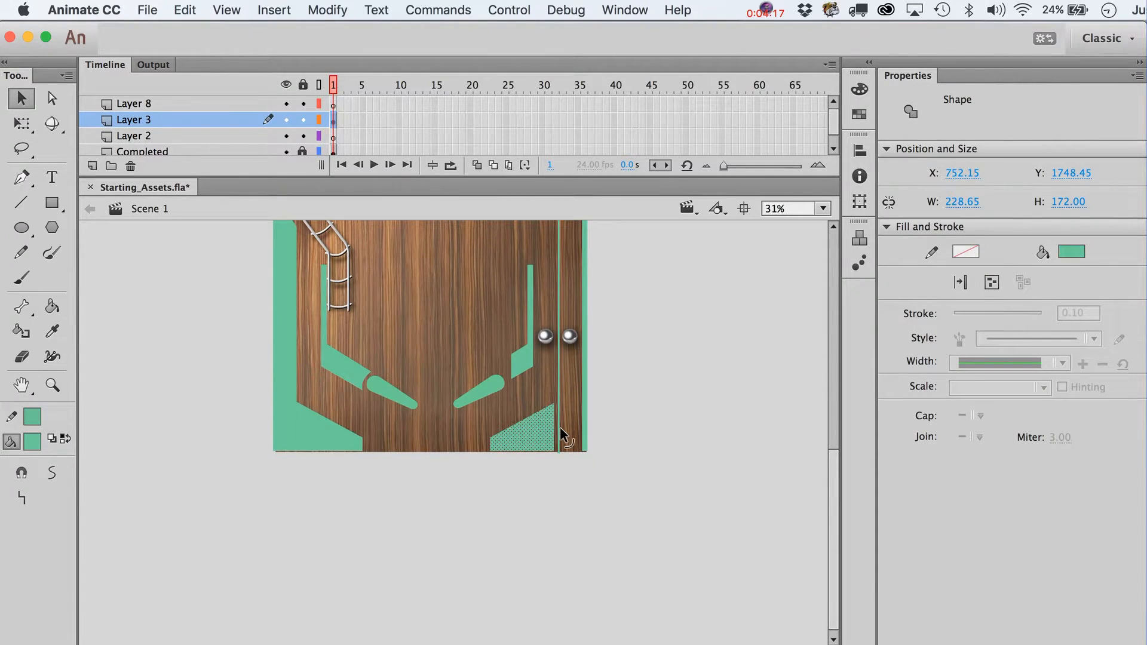
click(560, 428)
key(Left)
key(Left)
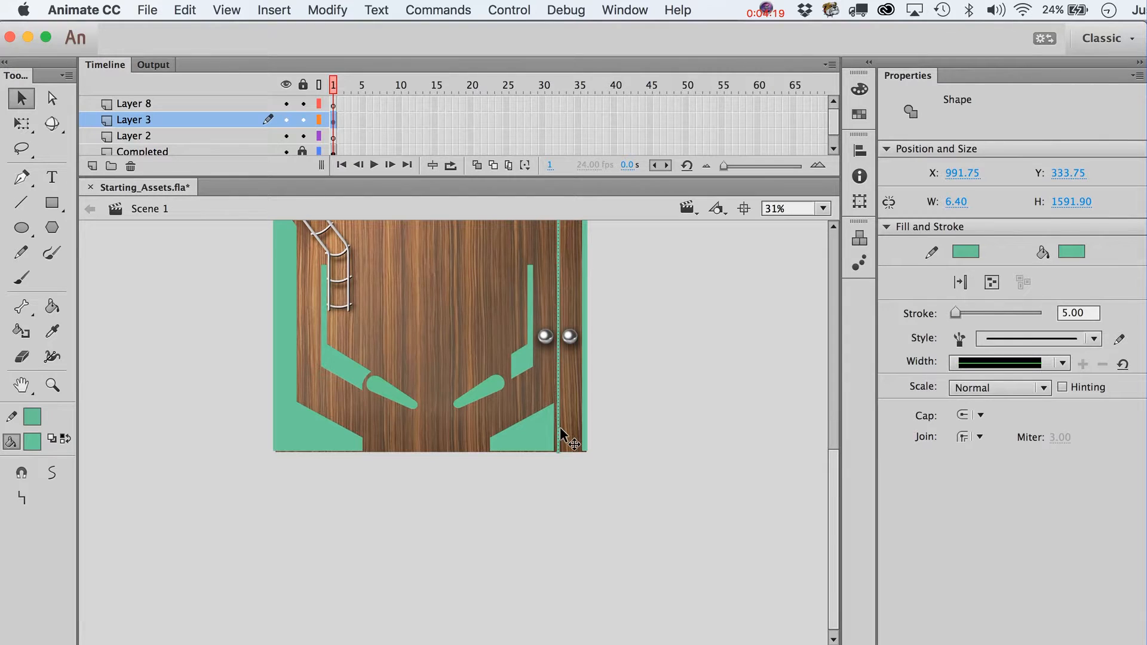
click(532, 456)
click(521, 440)
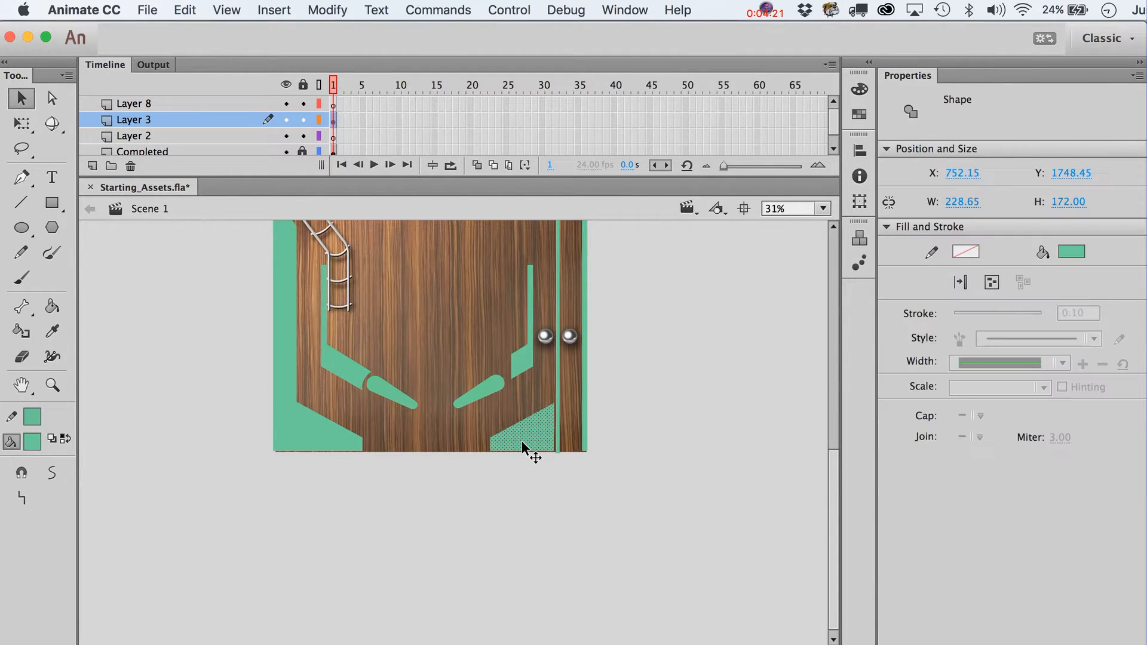
key(Right)
click(526, 483)
click(555, 375)
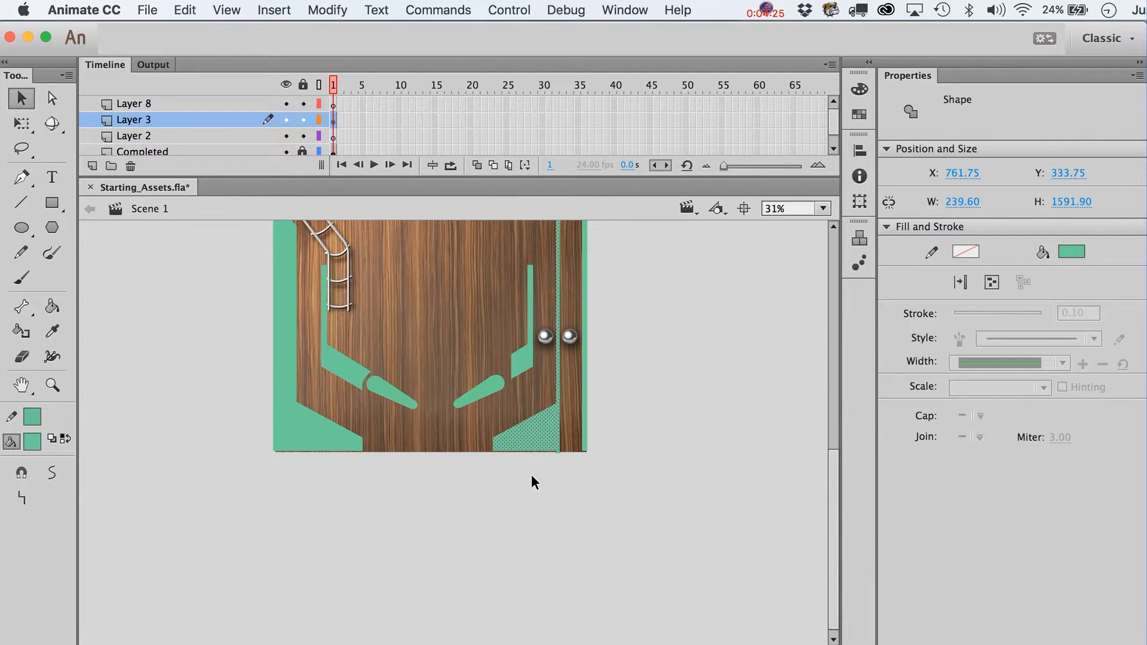
drag(224, 534, 653, 456)
- Select the outer green wall and examine it along the whole table, from the flipper area up to the rounded upper corners
scroll(646, 465, up, 5)
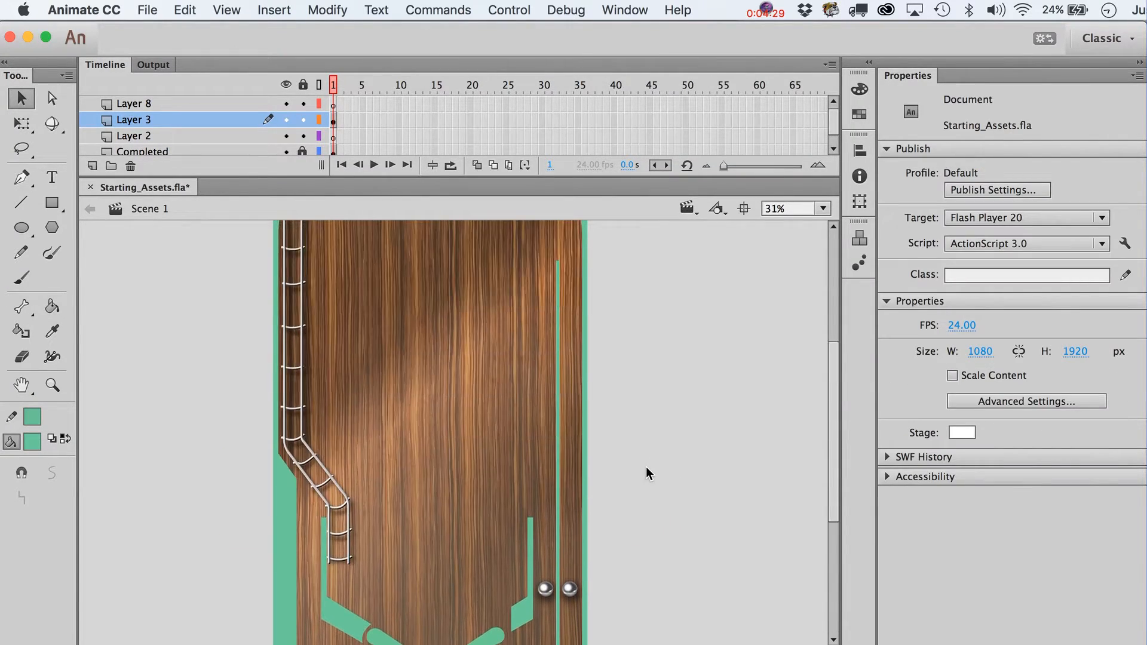
click(587, 353)
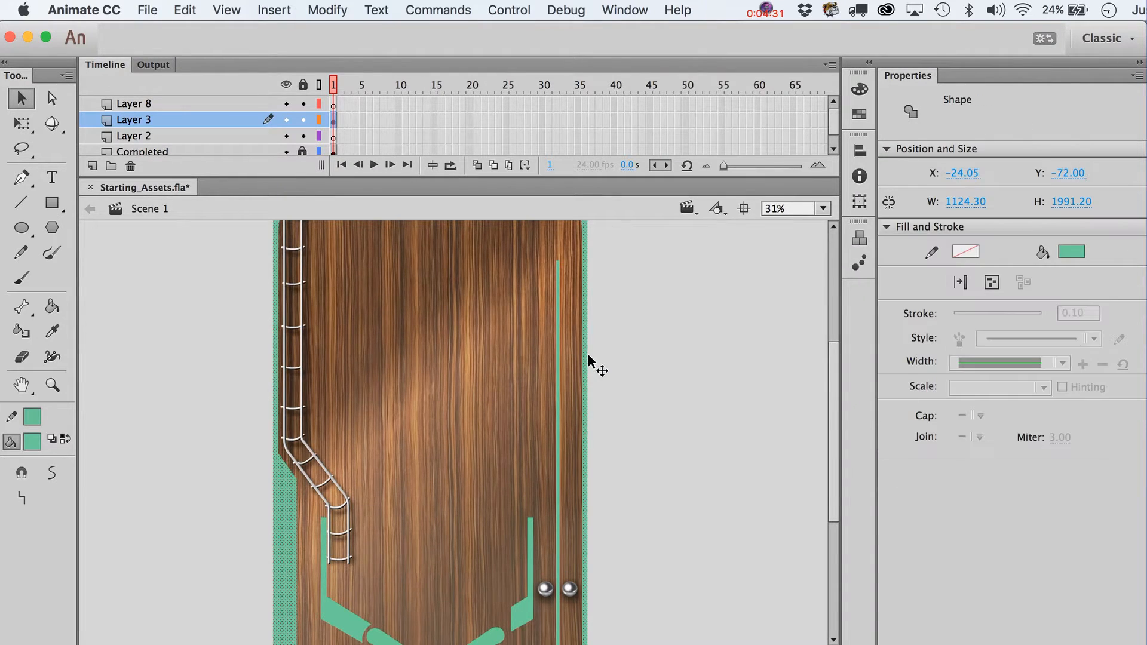
scroll(588, 354, up, 4)
scroll(282, 471, down, 5)
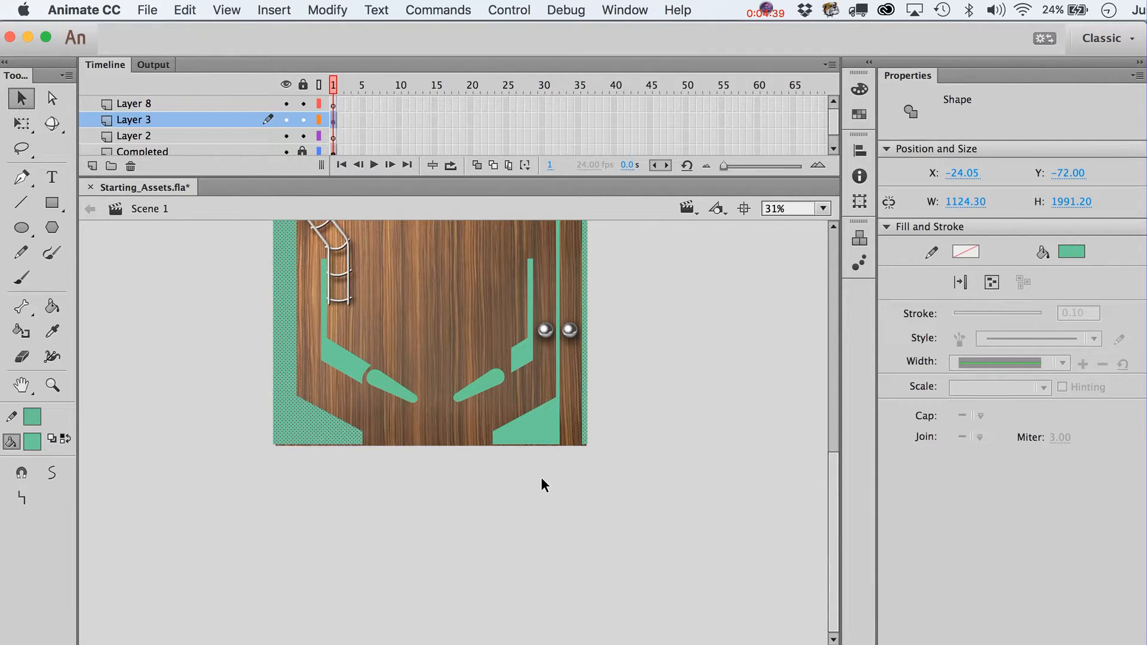
scroll(542, 482, up, 3)
scroll(543, 483, up, 2)
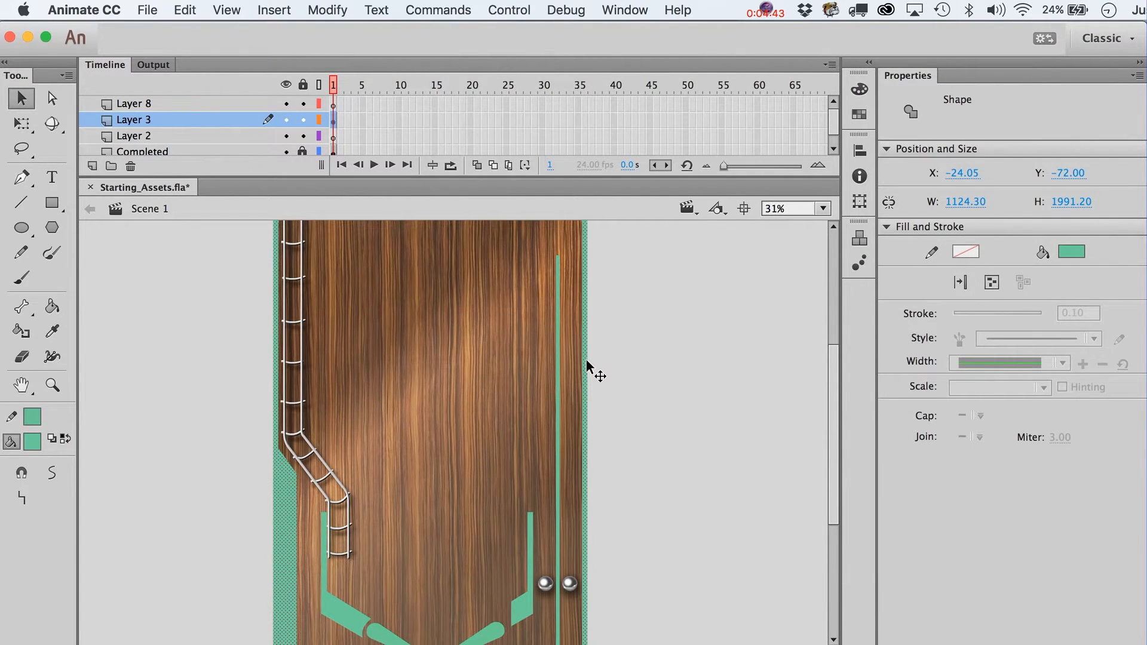
scroll(585, 358, up, 4)
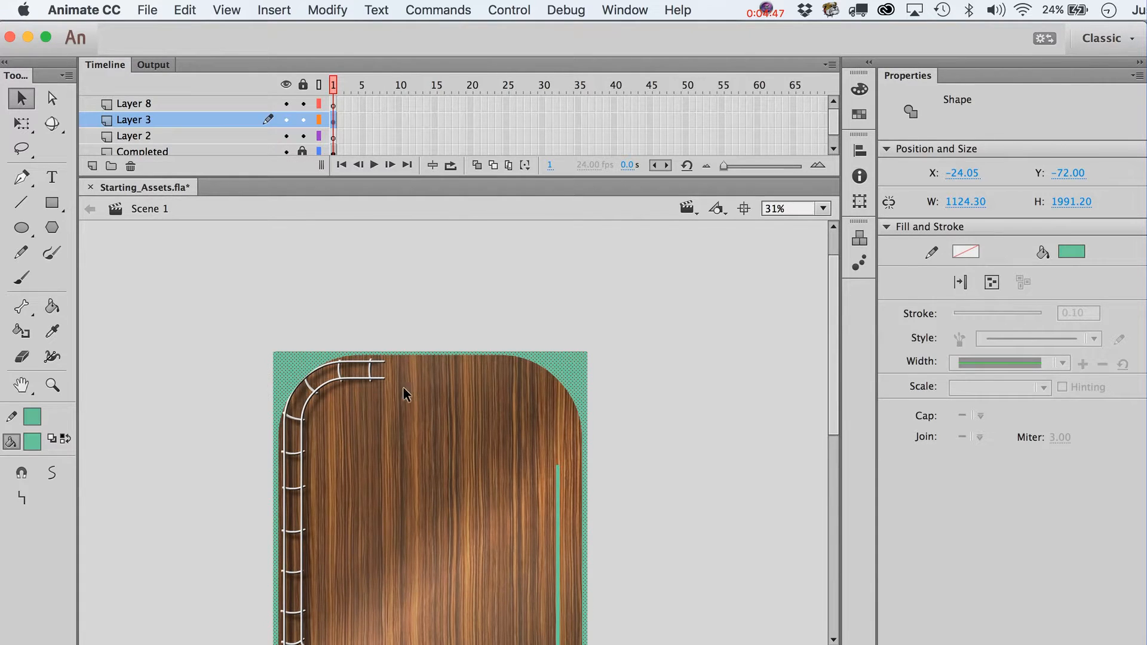
- Draw a green test circle about 90 px across near the board's upper edge and delete it
key(o)
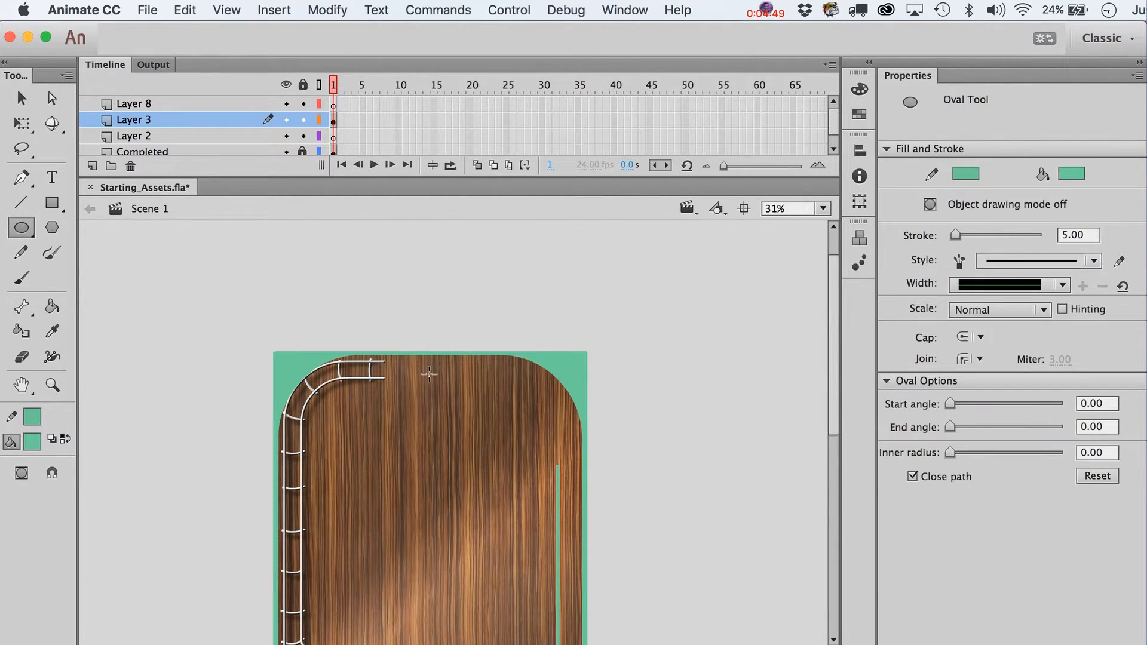
drag(429, 374, 451, 396)
key(v)
click(449, 389)
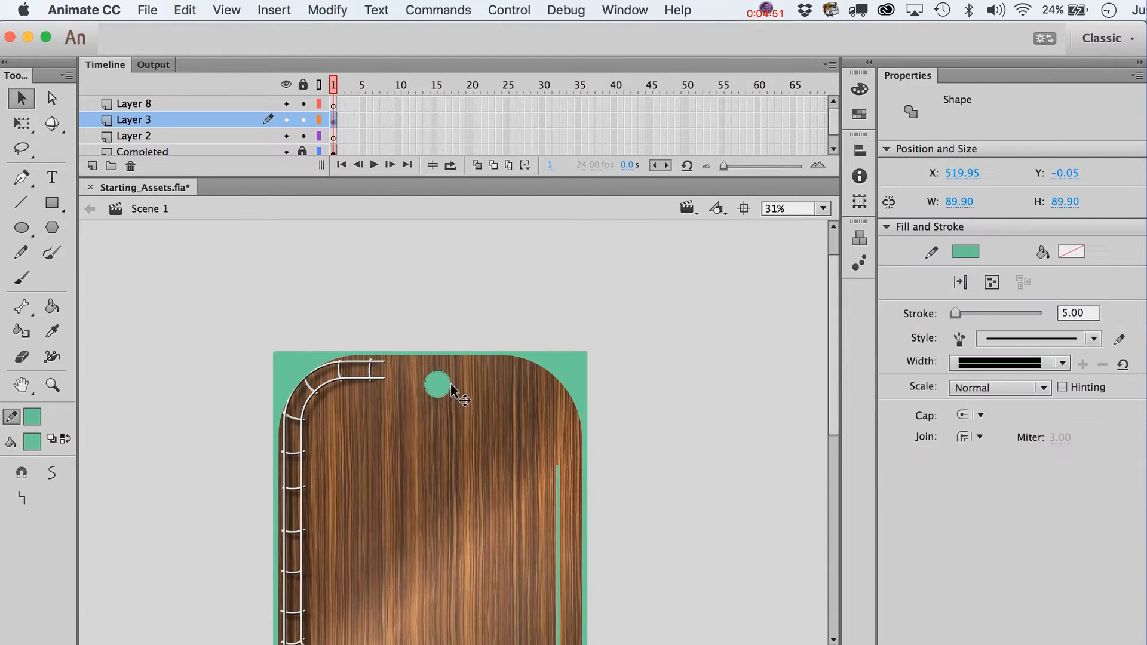
click(568, 382)
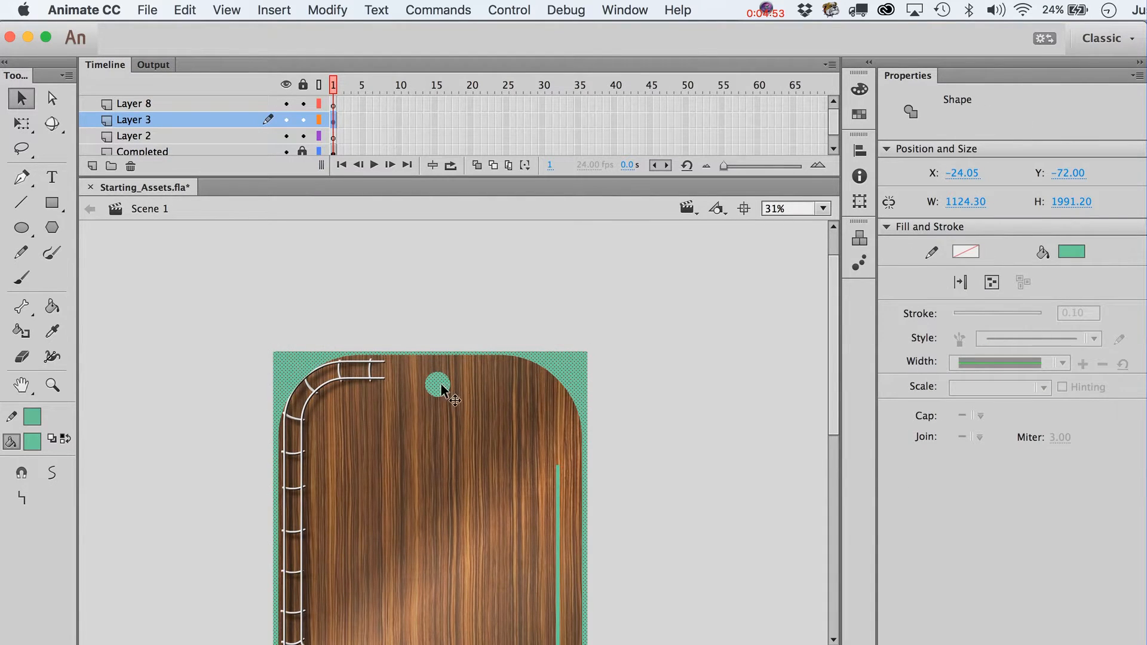
drag(442, 384, 414, 298)
key(super+z)
click(428, 404)
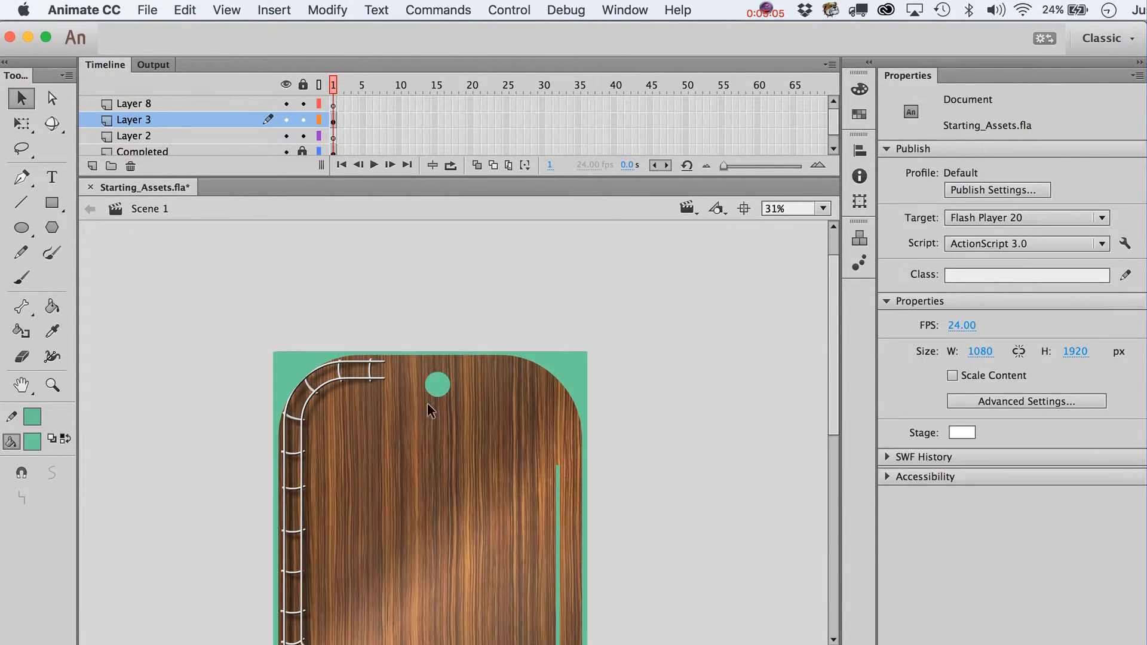
click(436, 383)
key(Delete)
- Extend the right lane guide's sloped lower end to the right flipper, making the guide about 107 px wide
scroll(563, 413, down, 10)
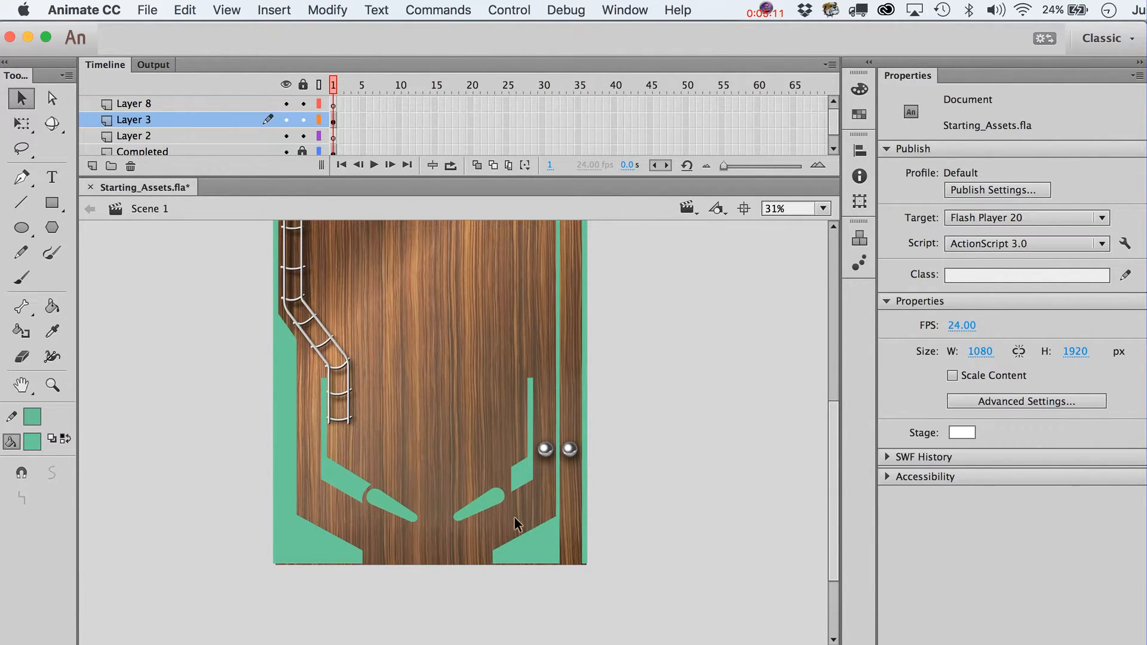
click(525, 474)
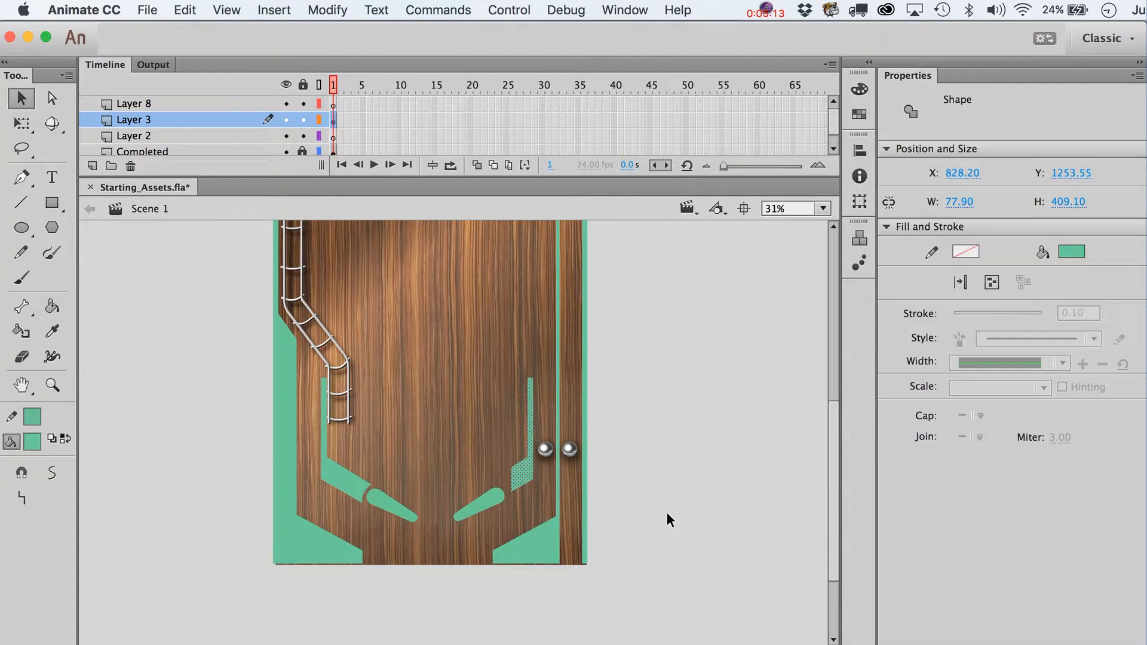
key(z)
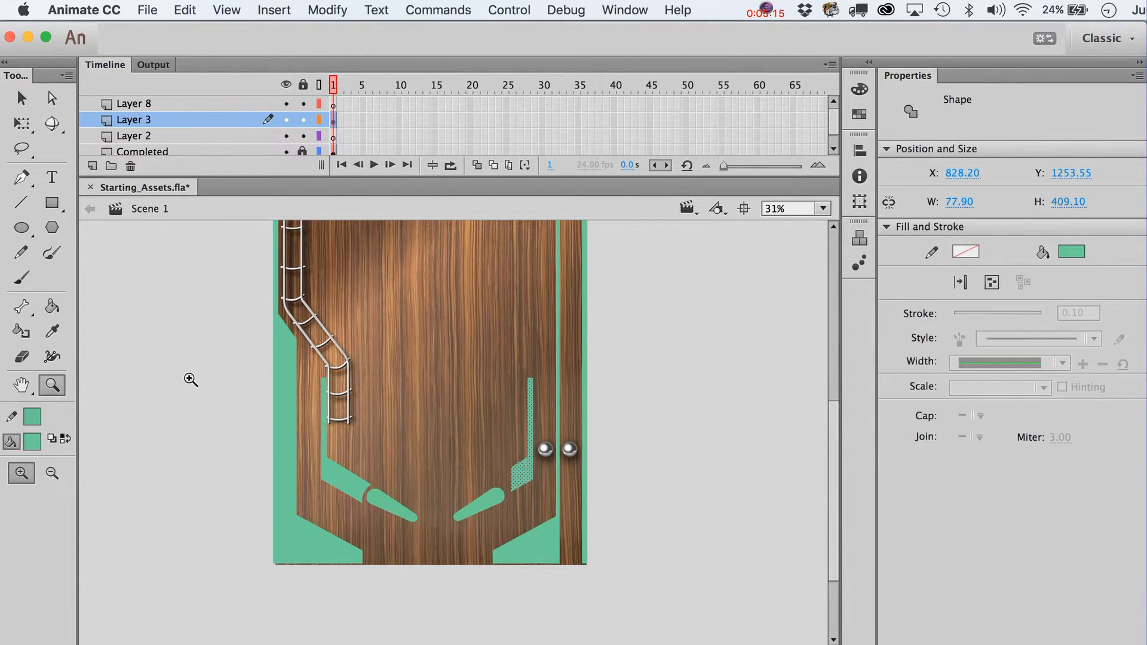
drag(451, 374, 602, 572)
key(v)
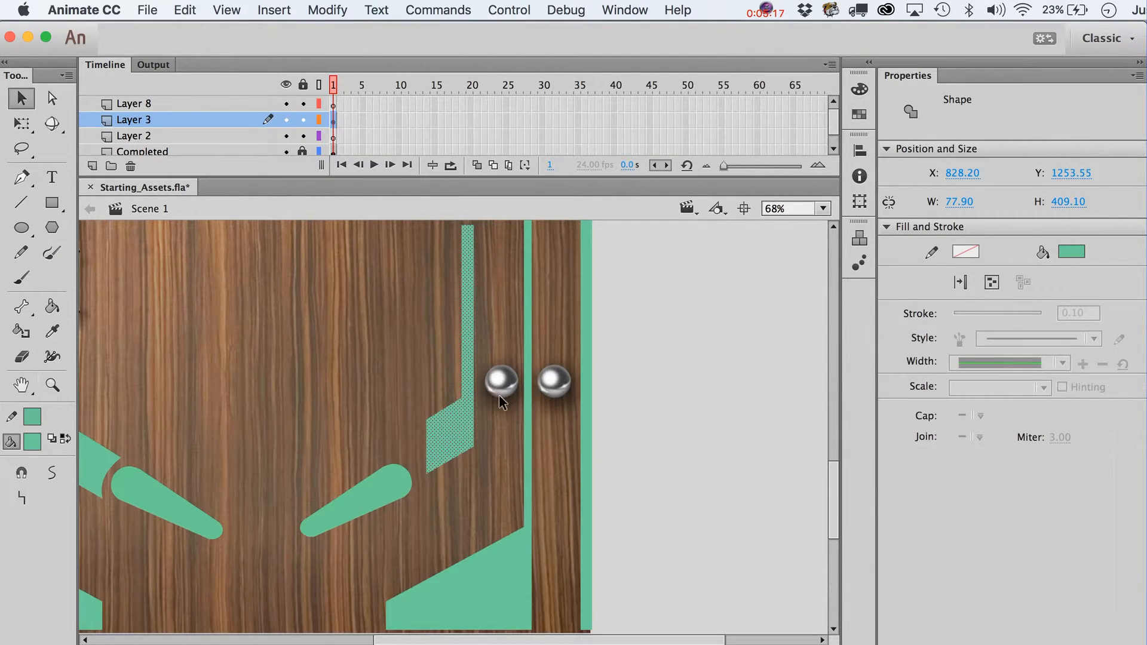
click(425, 474)
click(430, 469)
click(471, 482)
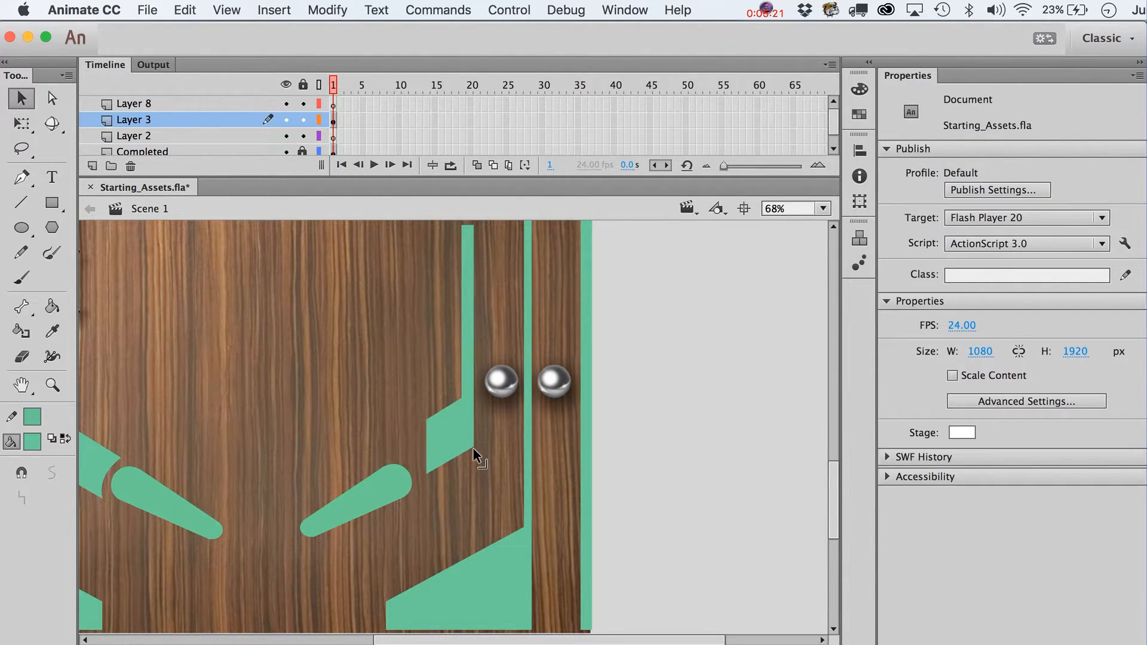
drag(429, 472, 421, 489)
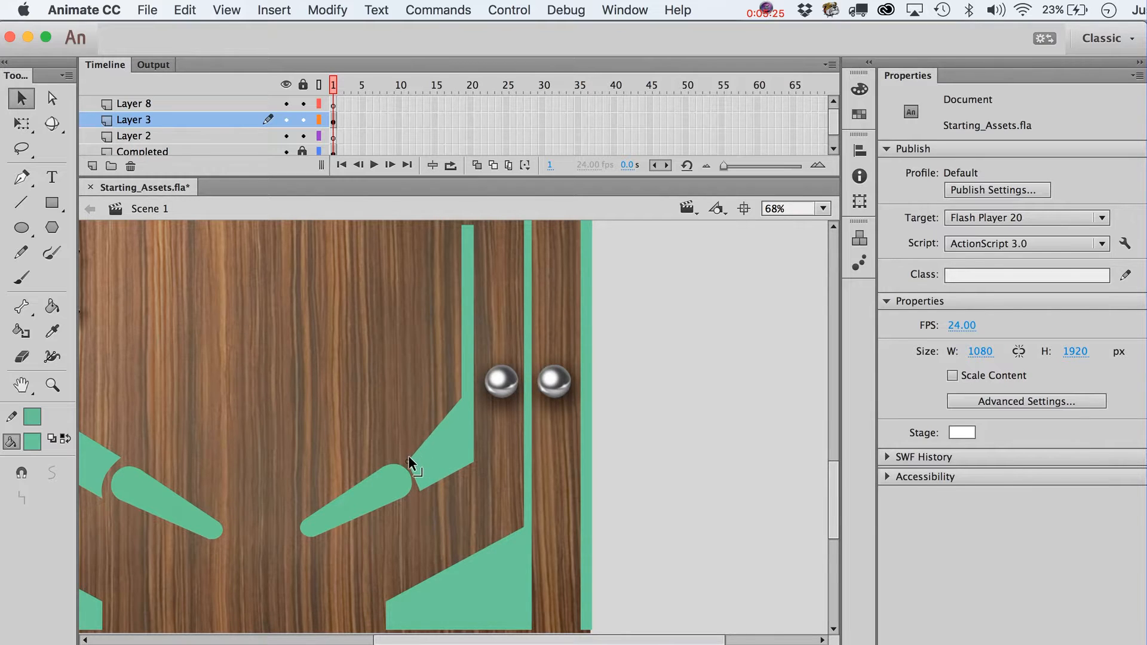
- Lower the right lane guide's inner bend and curve its end around the right flipper's round head
drag(461, 399, 461, 421)
drag(417, 446, 420, 475)
click(440, 465)
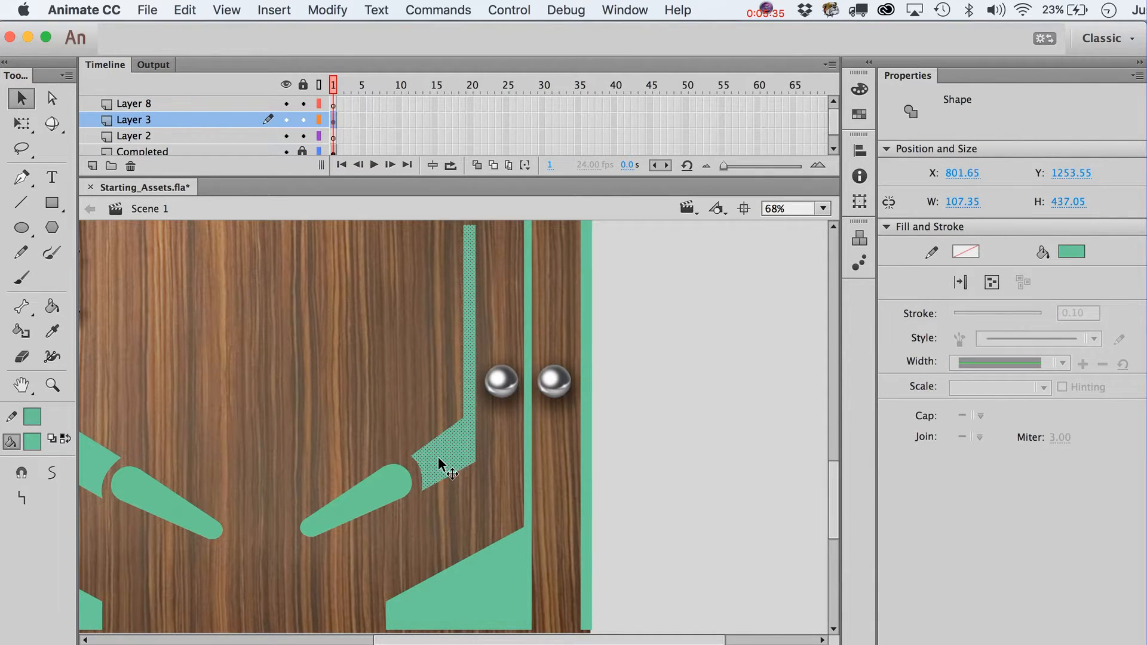
click(681, 477)
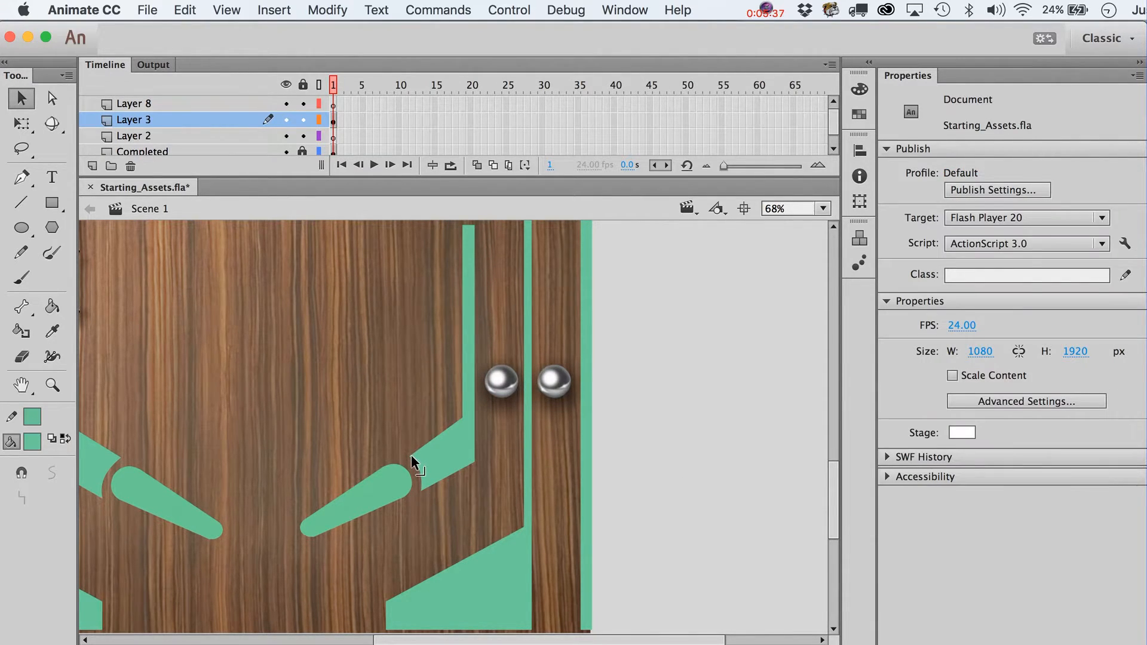
drag(411, 454, 419, 488)
click(51, 385)
alt+click(448, 487)
key(v)
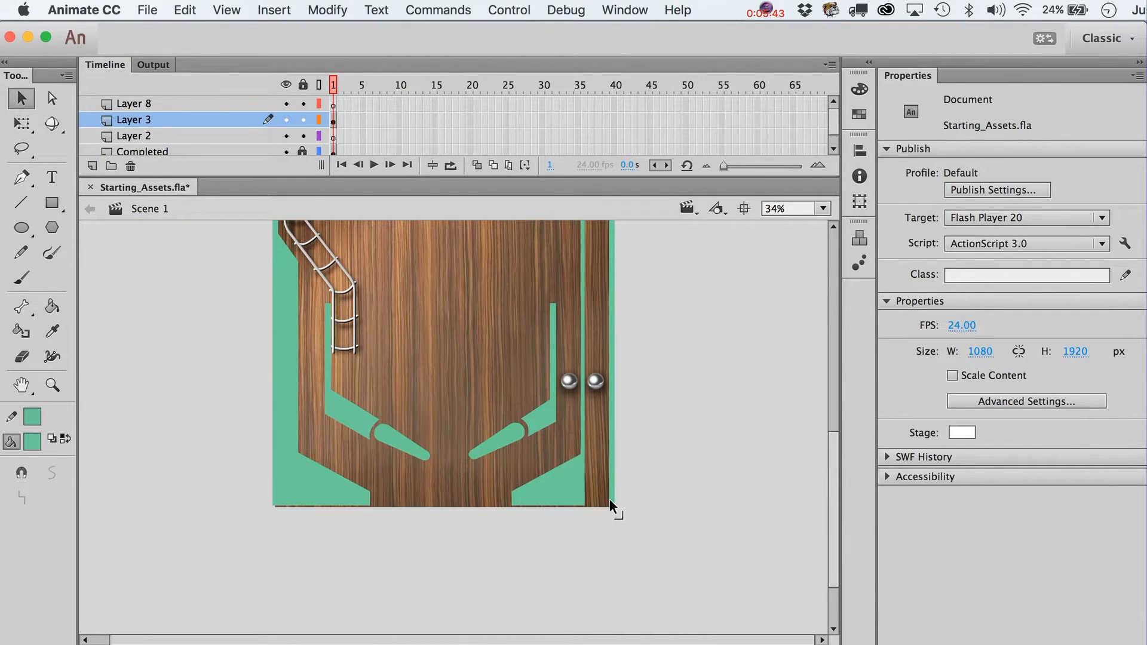
scroll(686, 567, up, 5)
scroll(686, 568, down, 3)
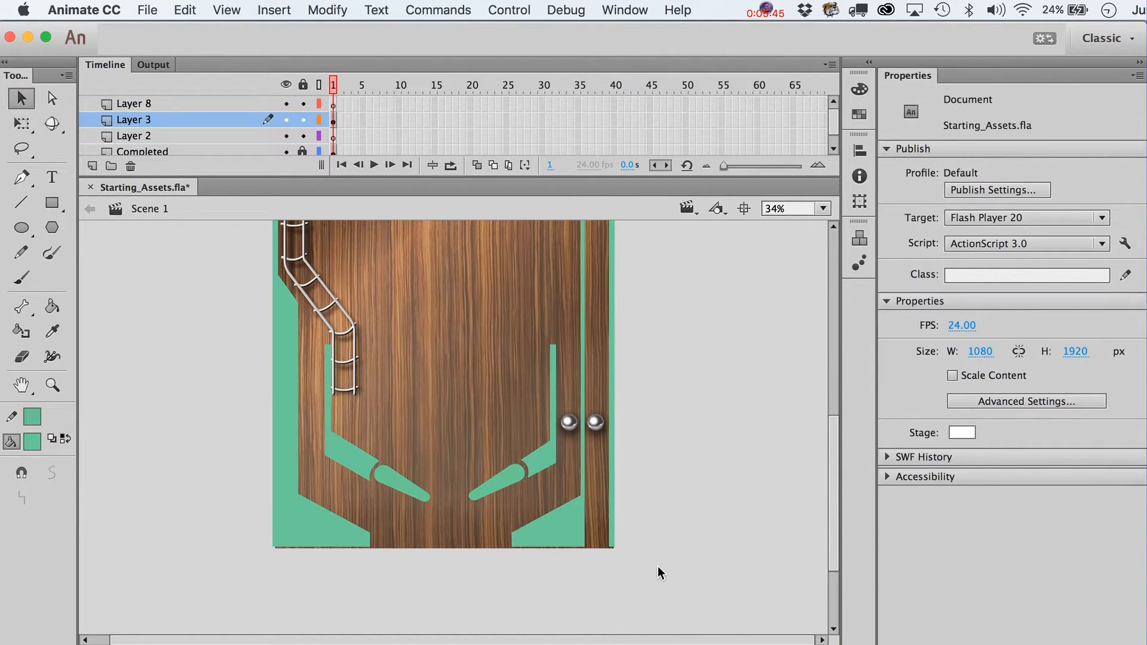
- Examine the green walls from the flipper area up to the wire track's curve in the upper corner
drag(628, 564, 600, 519)
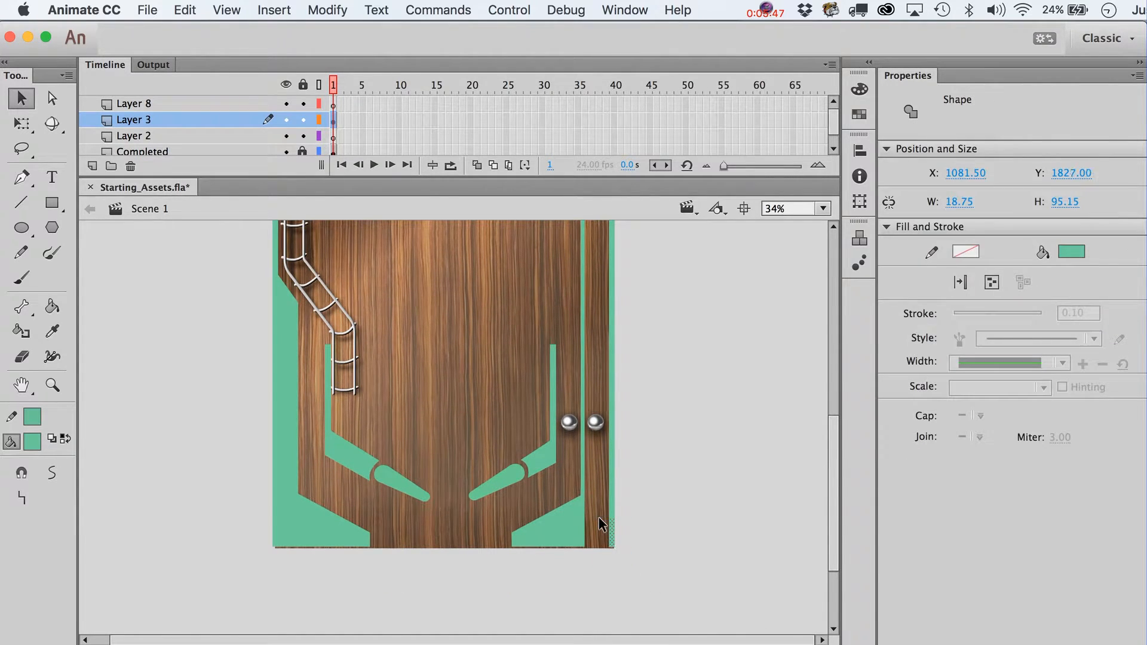
click(709, 515)
scroll(709, 514, up, 3)
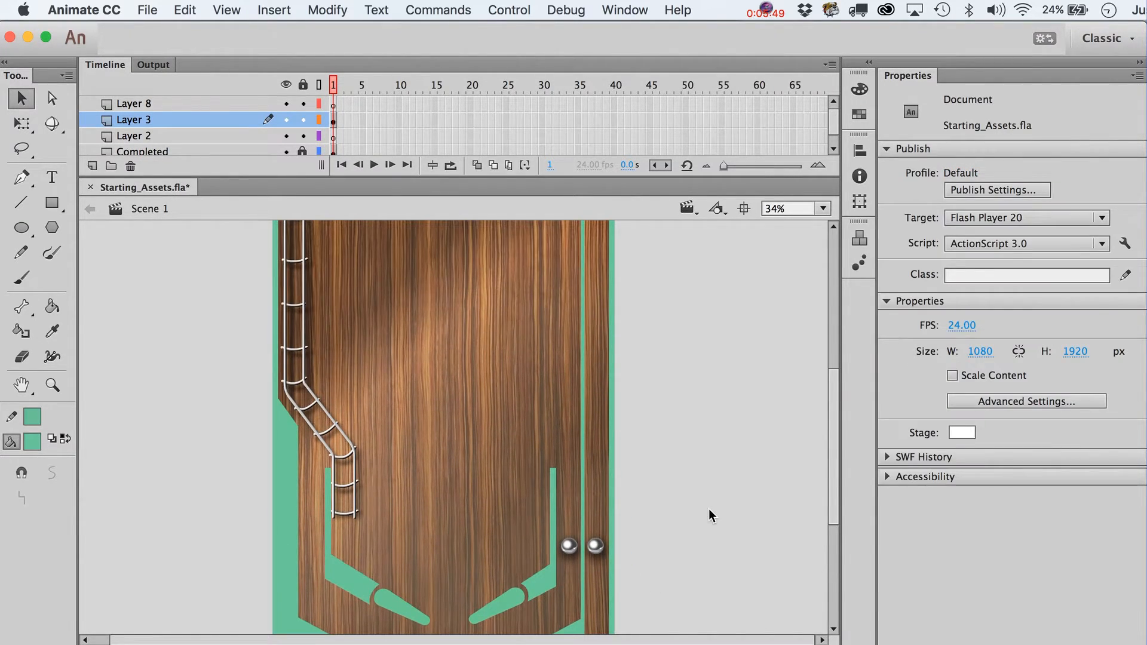
scroll(708, 508, up, 5)
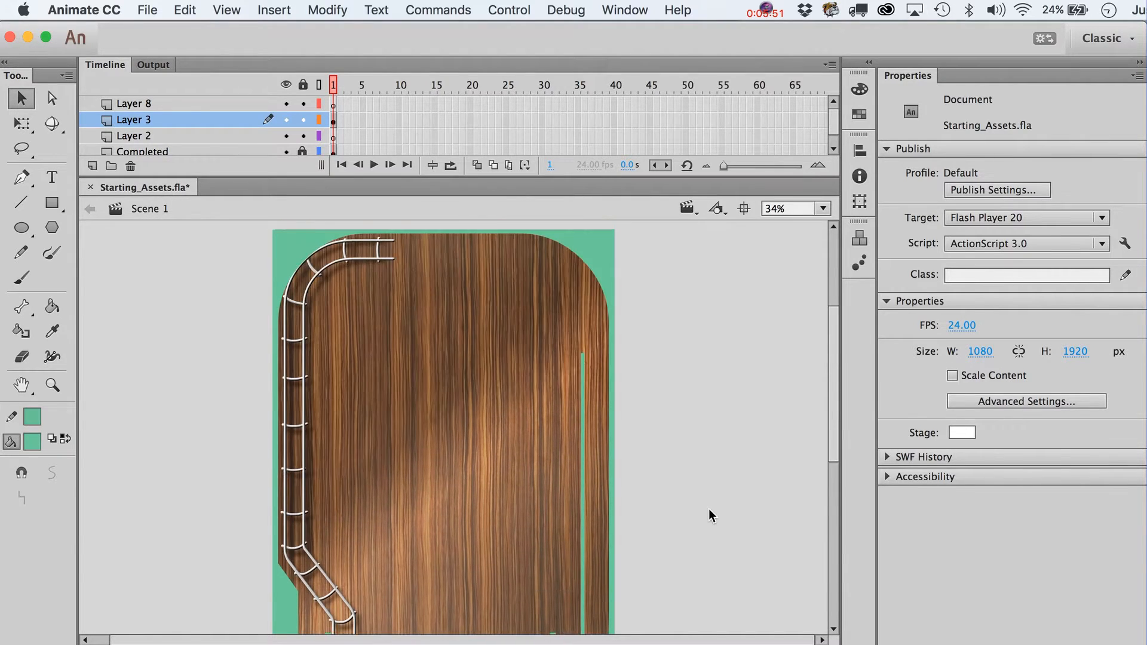
scroll(708, 508, down, 3)
scroll(709, 509, up, 4)
scroll(709, 510, down, 1)
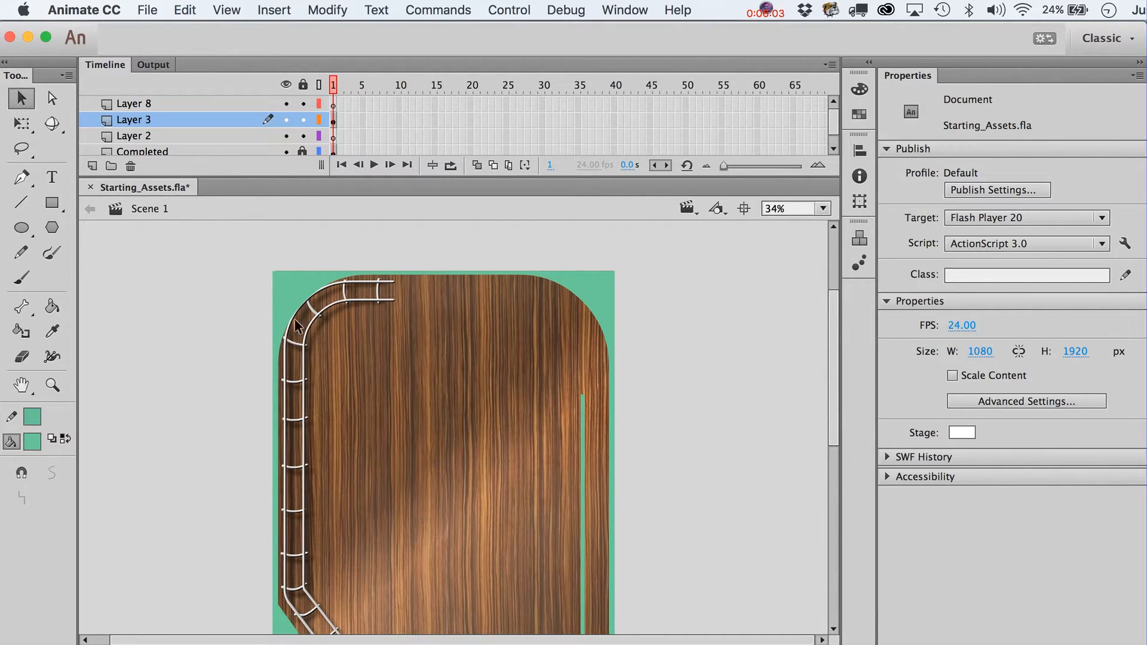
click(285, 293)
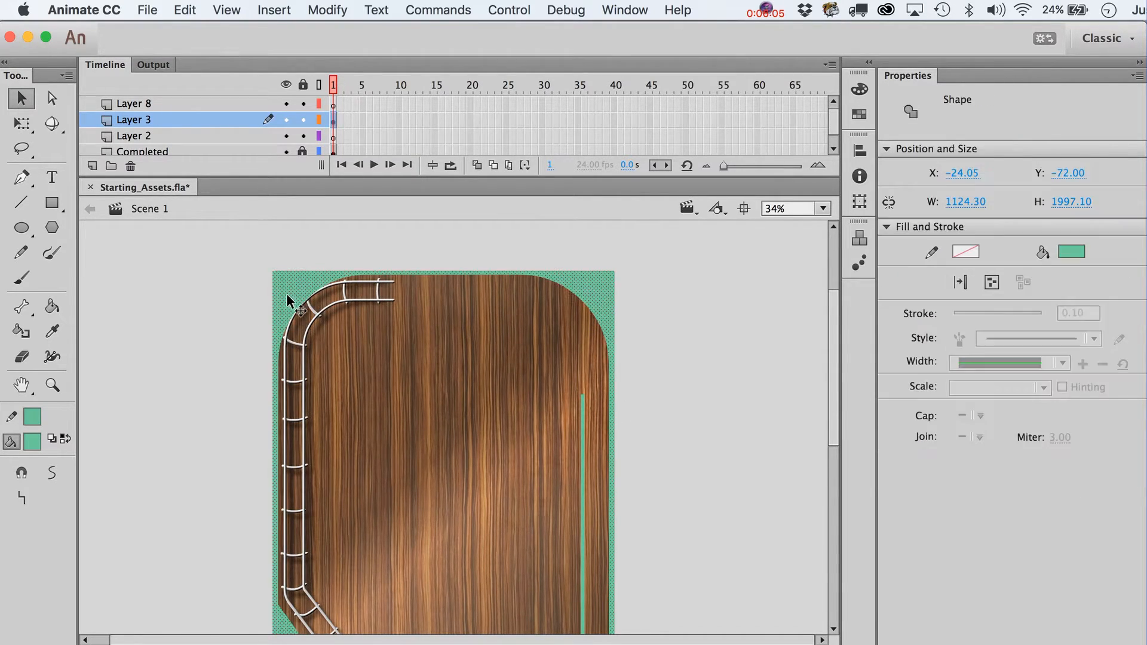
click(322, 314)
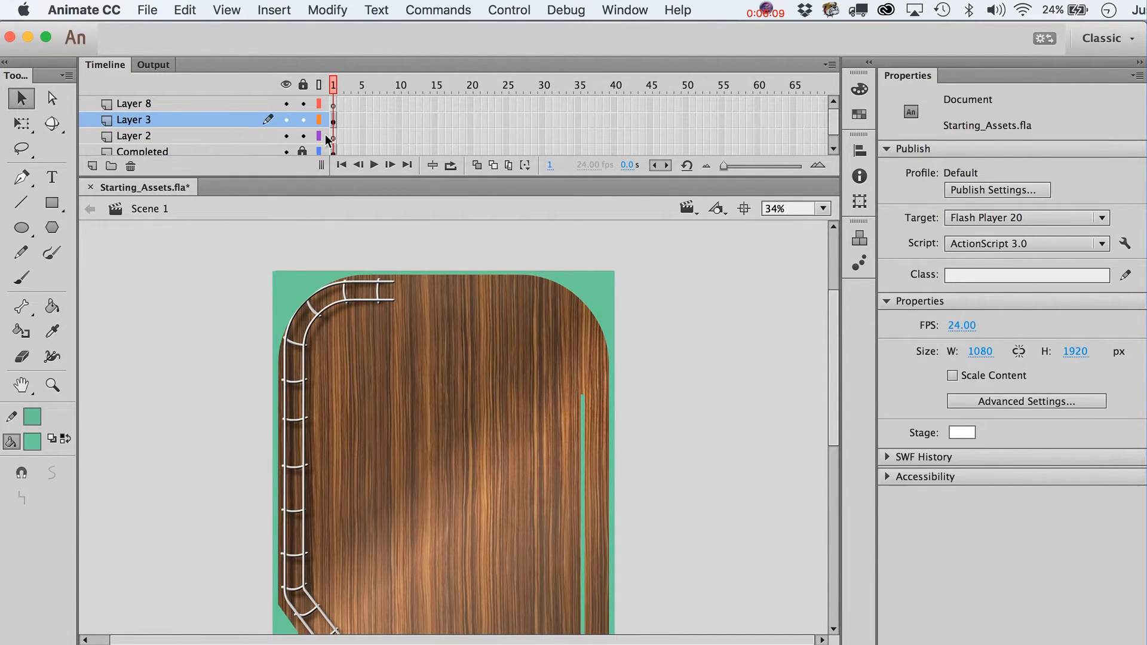
click(293, 307)
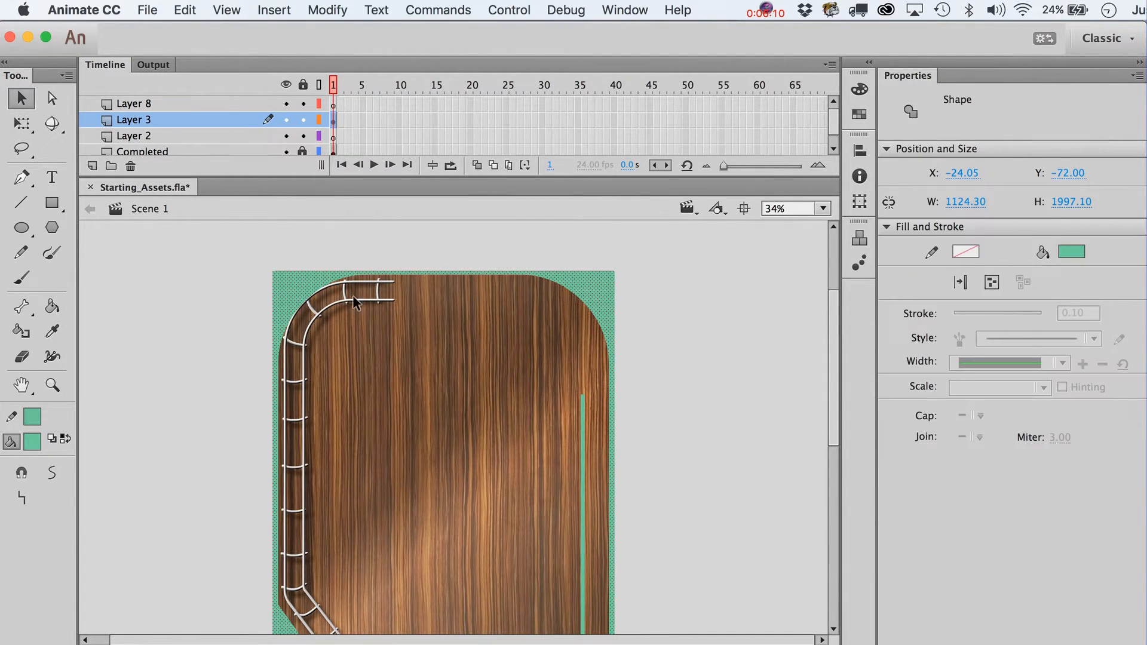
- Unlock the Completed layer, move the wire track from it to the same position on Layer 8, and lock Layer 8
click(302, 151)
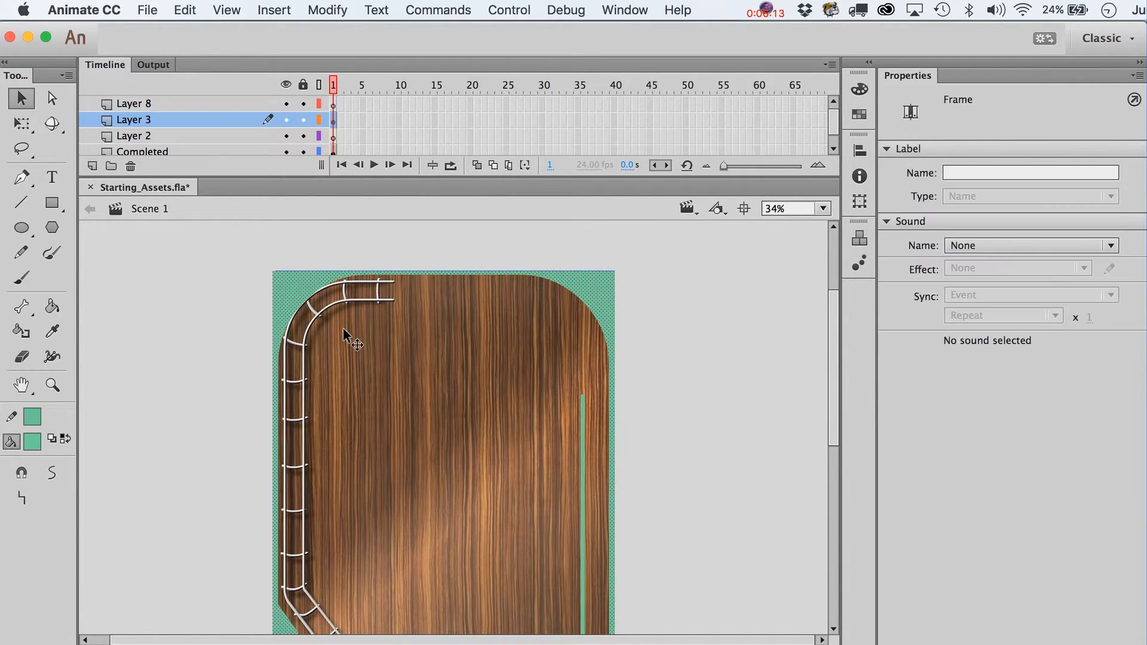
click(343, 297)
key(Delete)
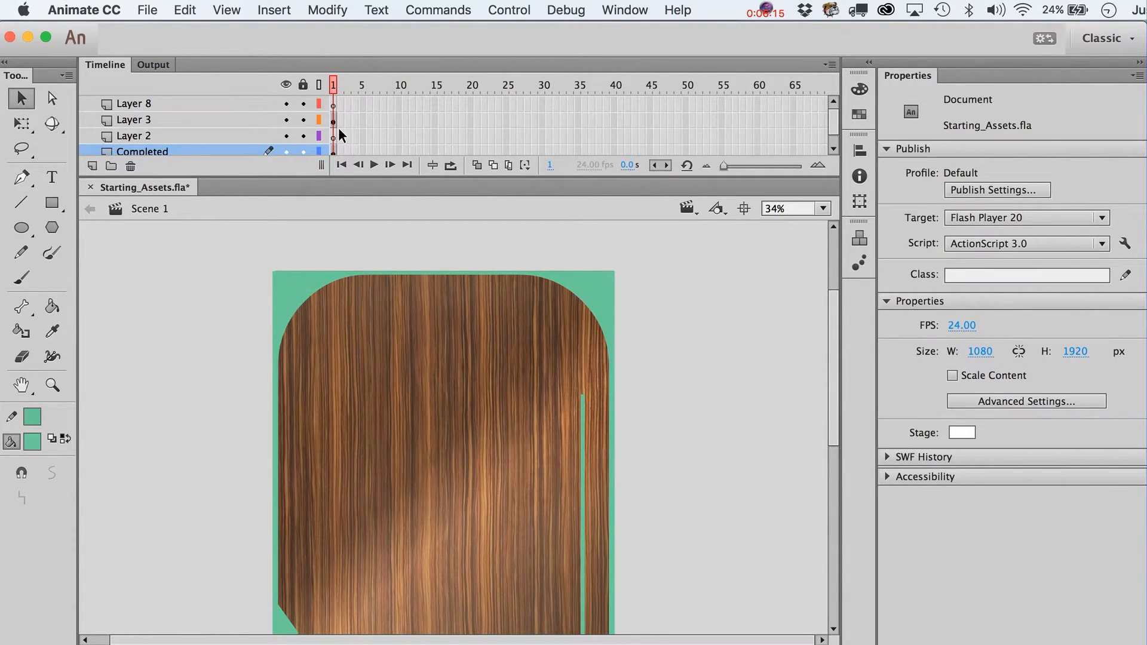
click(335, 106)
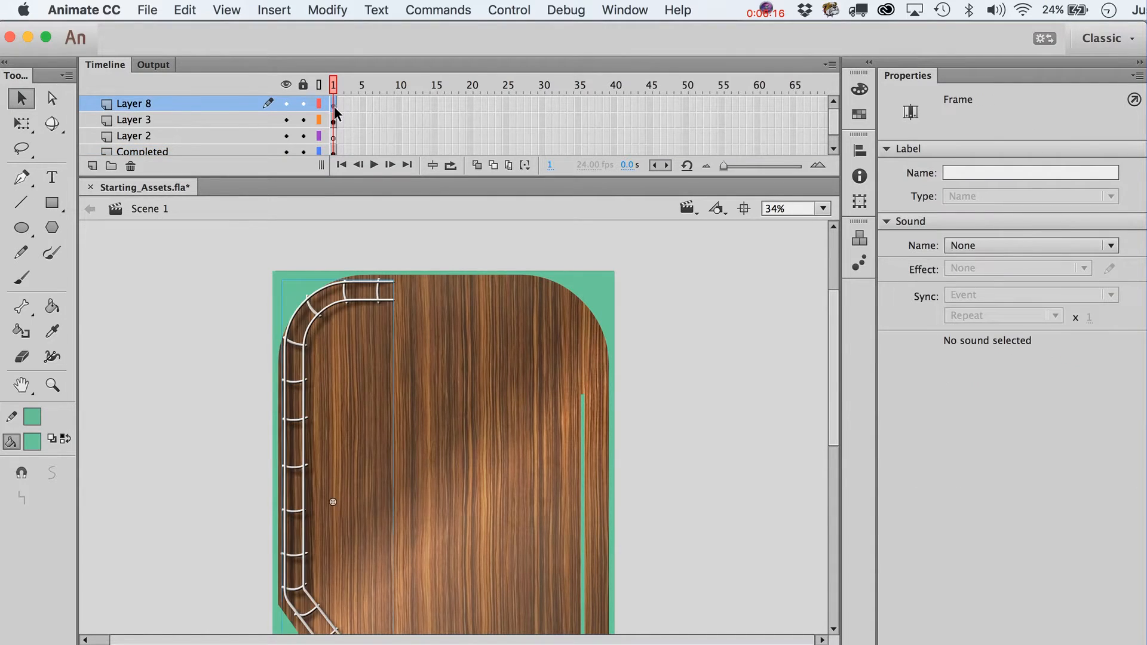
click(302, 105)
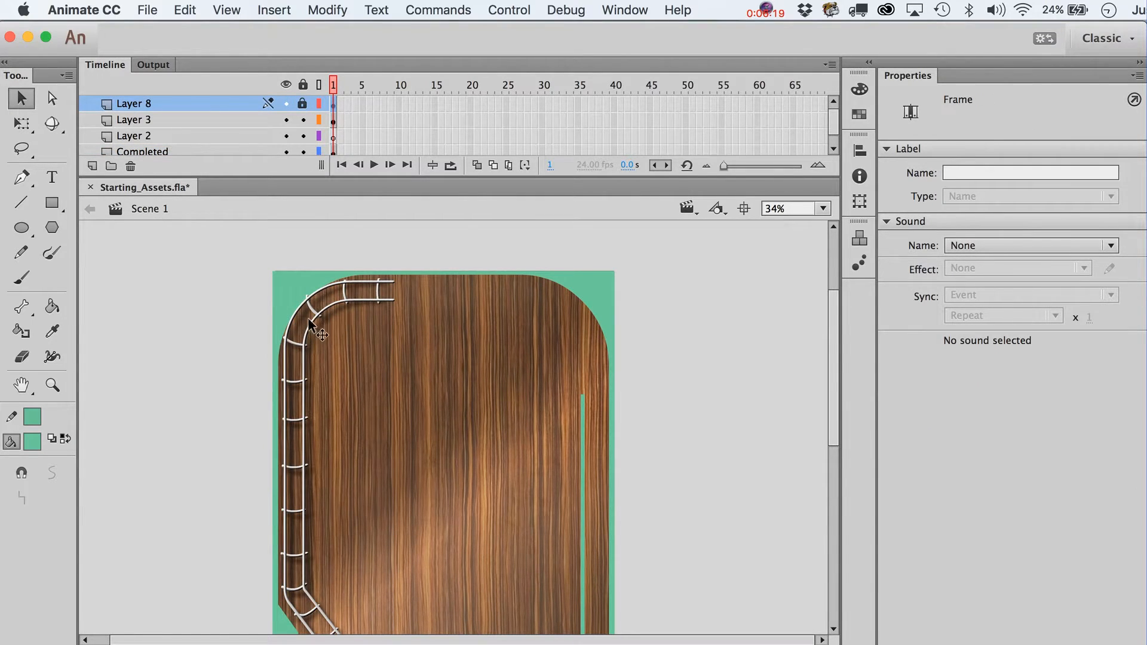
click(294, 281)
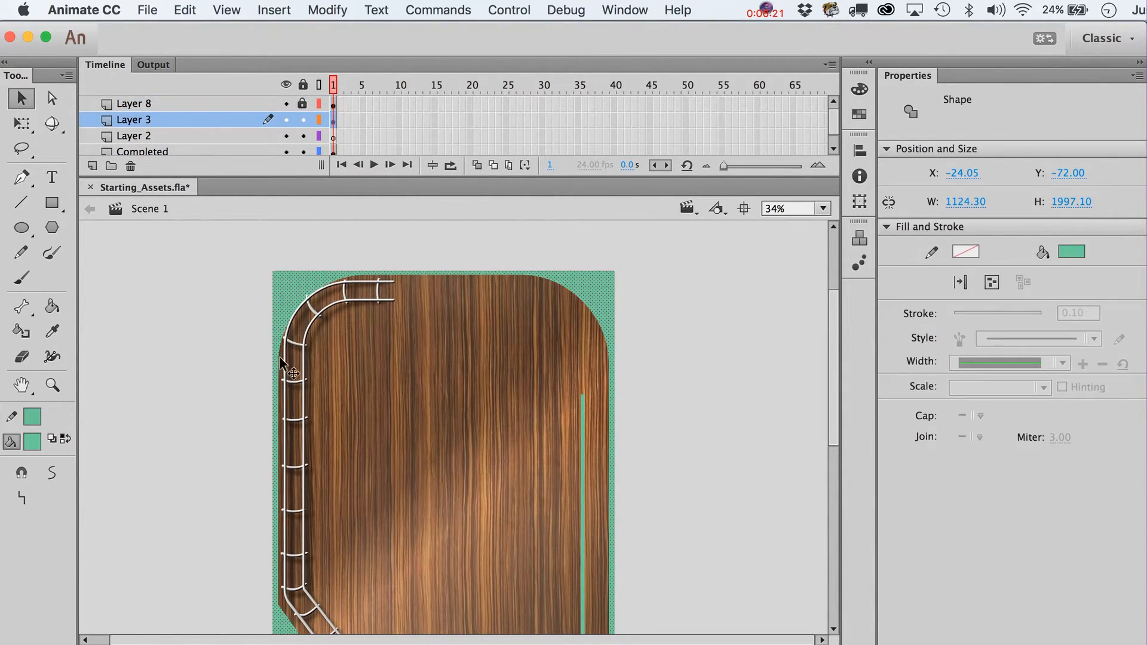
click(328, 314)
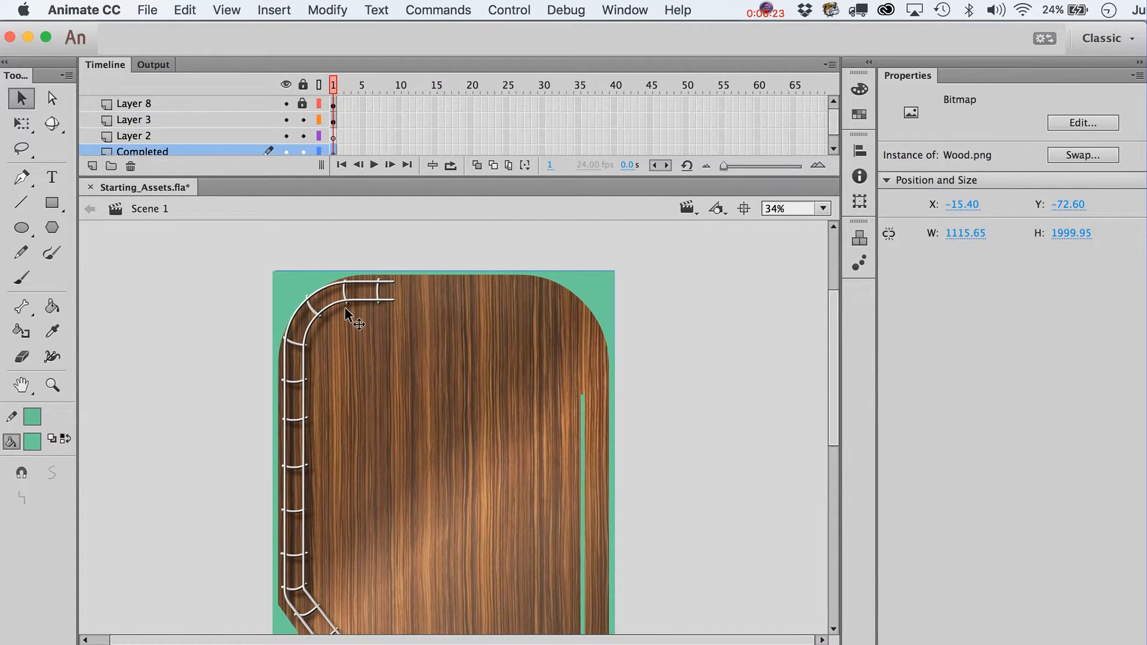
- Draw an unfilled green rounded rectangle with corner radius 250 on Layer 2, from beside the wire track's upper end to the launch-lane divider
click(52, 203)
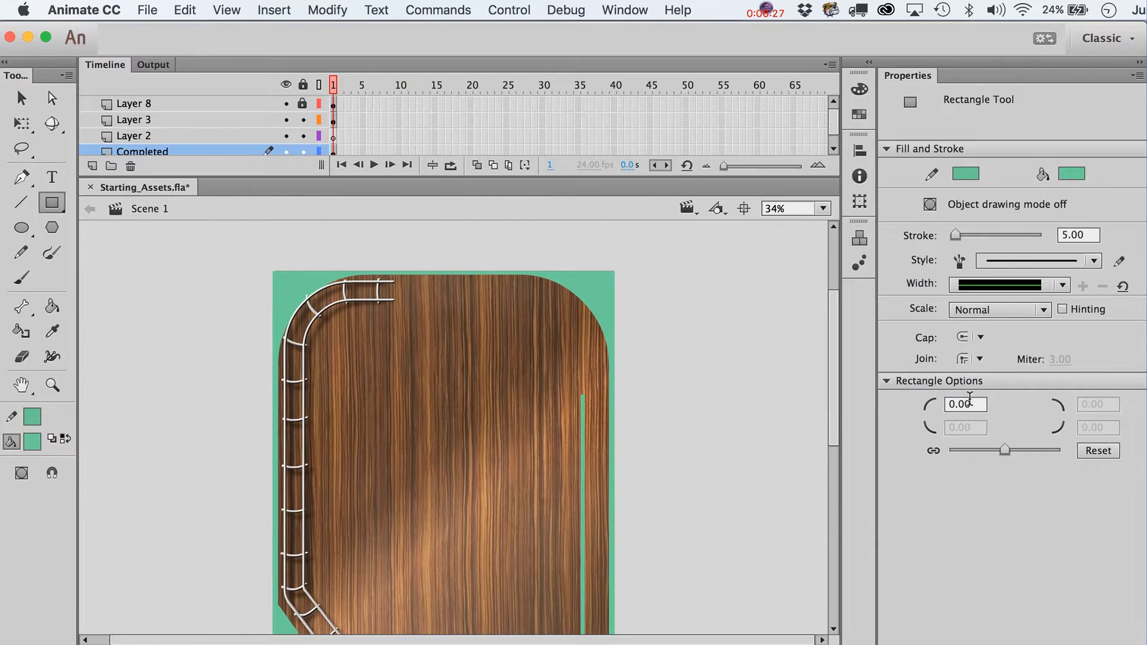
click(37, 447)
click(318, 464)
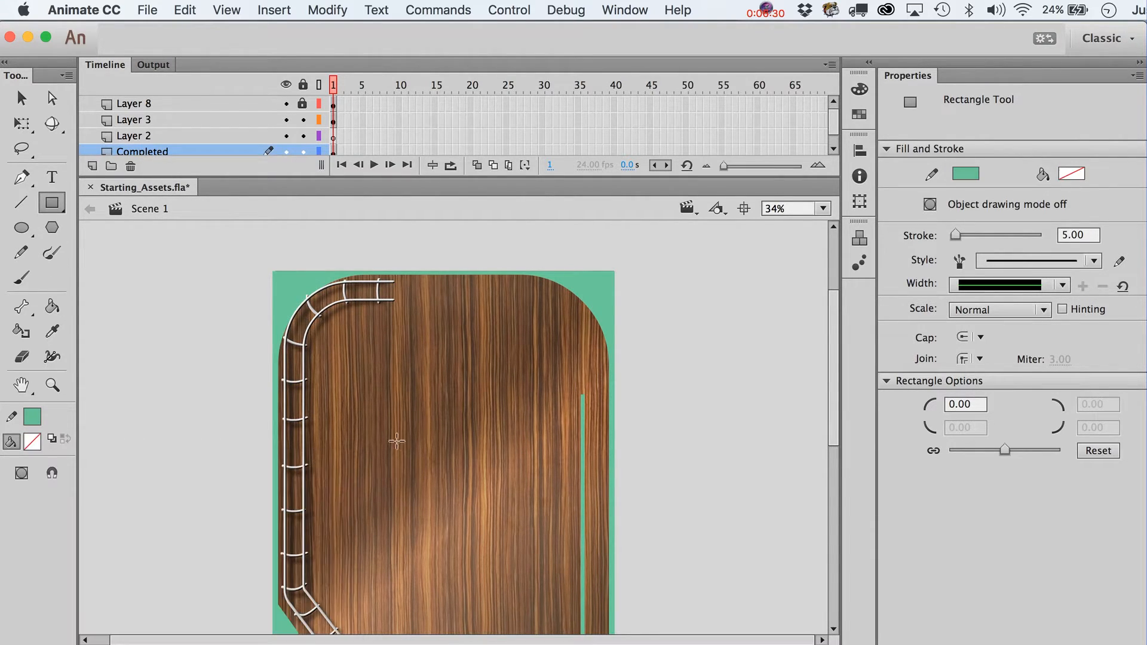
click(966, 410)
text(250)
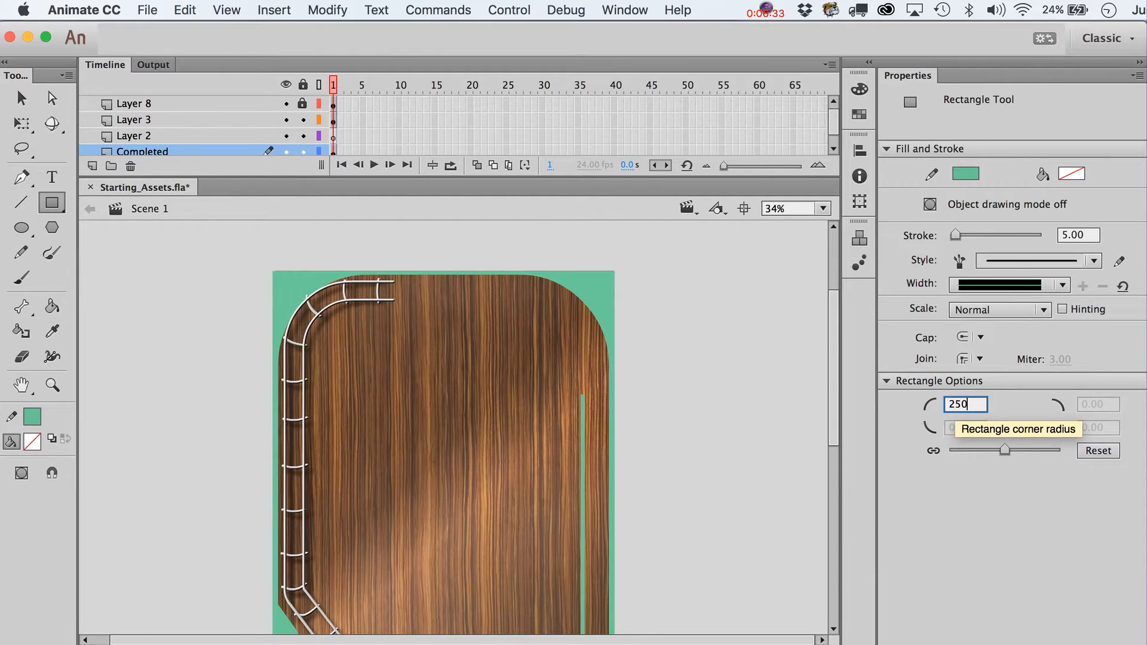
key(Return)
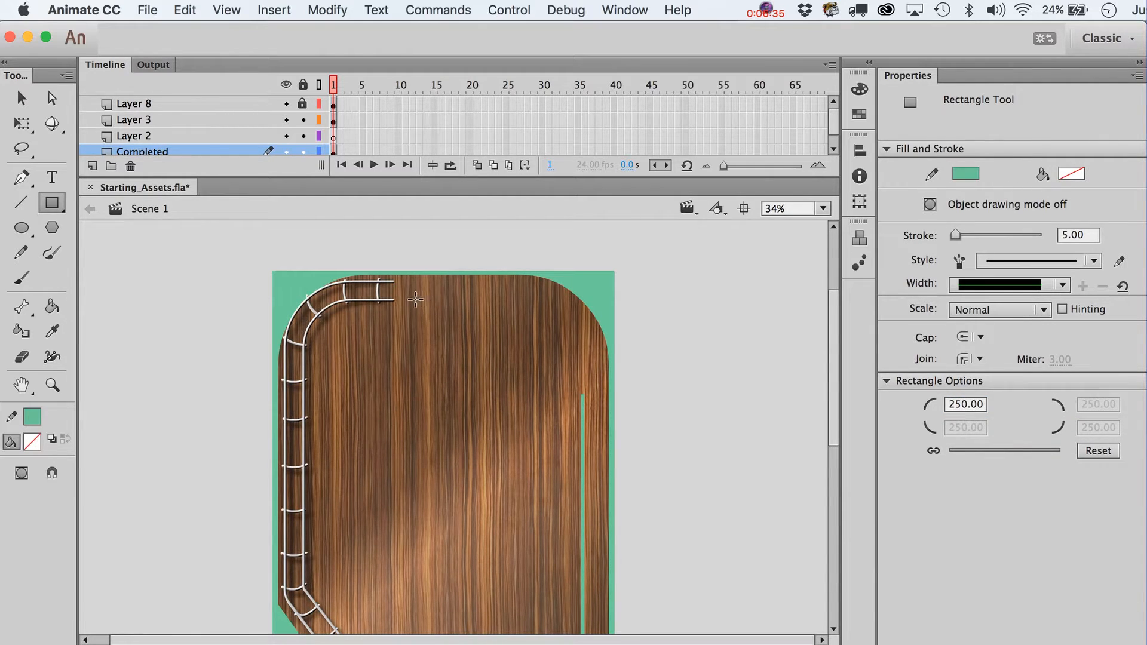
click(341, 133)
drag(407, 299, 585, 643)
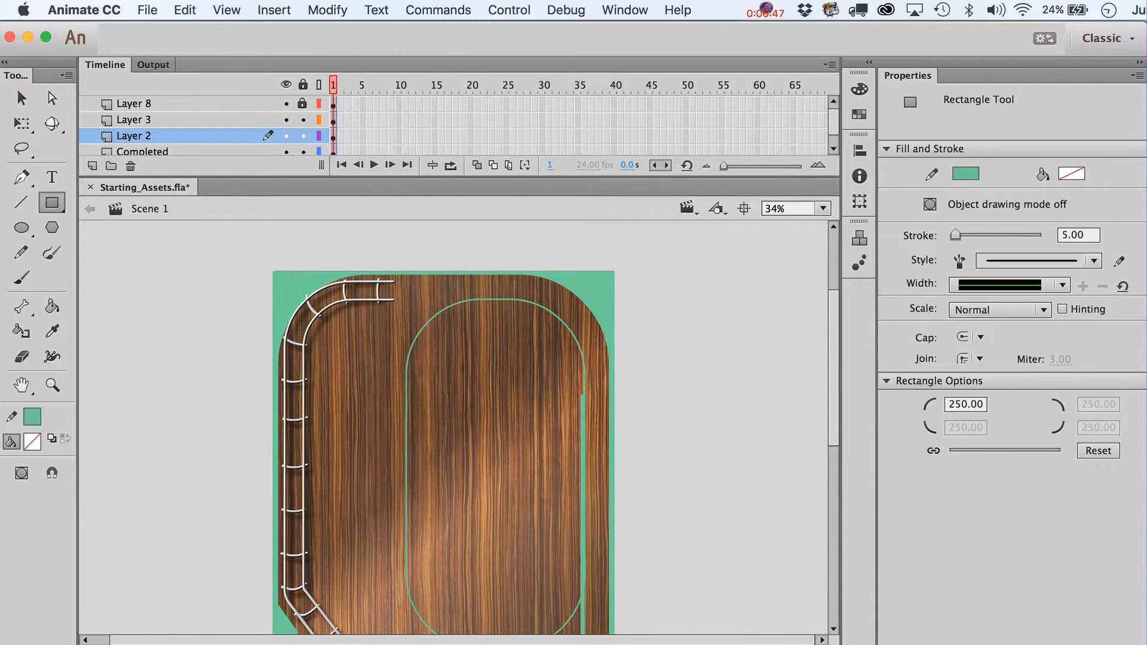
- Lock the Completed layer and cut a section out of the rounded outline's upper-left part
key(v)
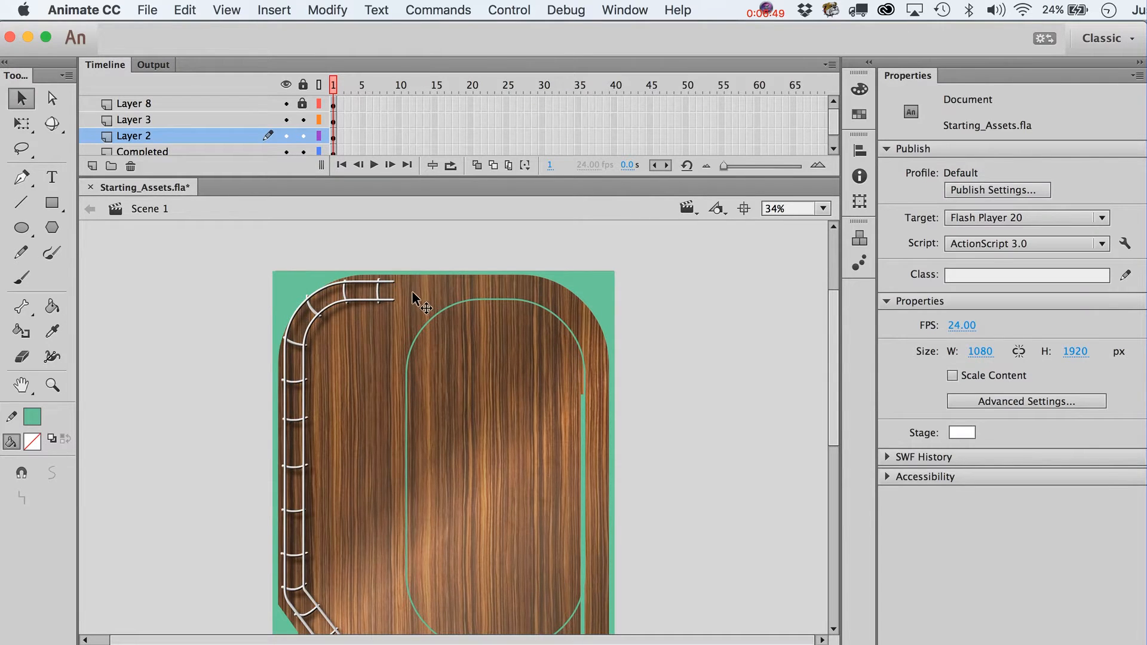
drag(412, 292, 470, 327)
key(super+z)
click(302, 152)
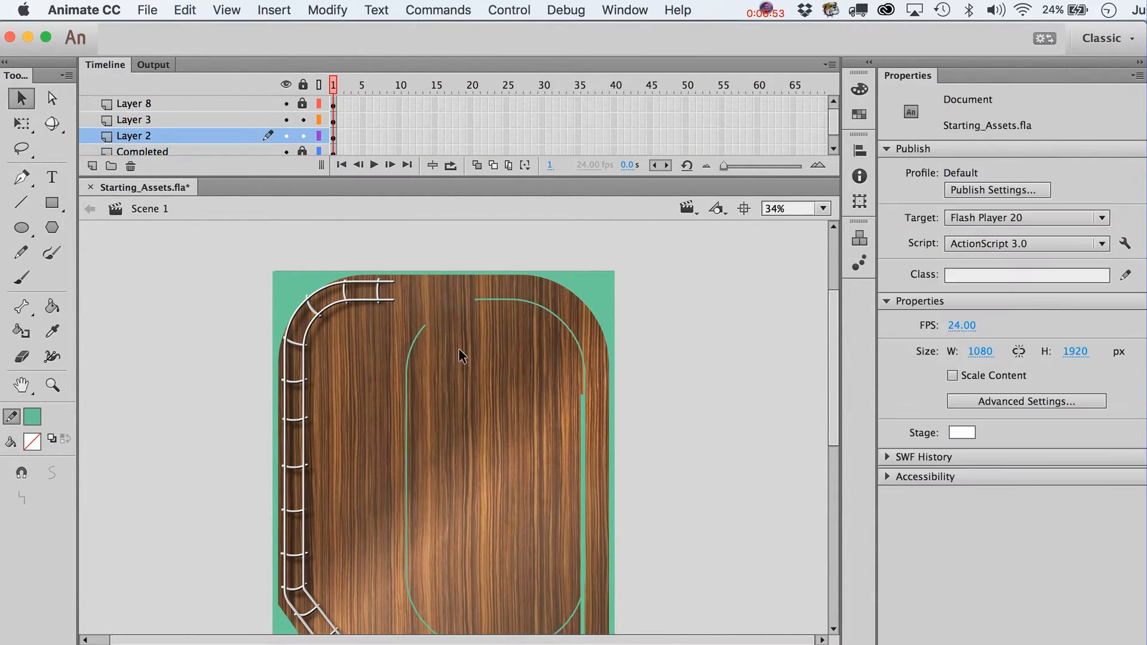
- Delete the rounded outline's lower-right corner and its whole left side, keeping the upper-right arc
scroll(458, 370, down, 3)
scroll(511, 487, down, 3)
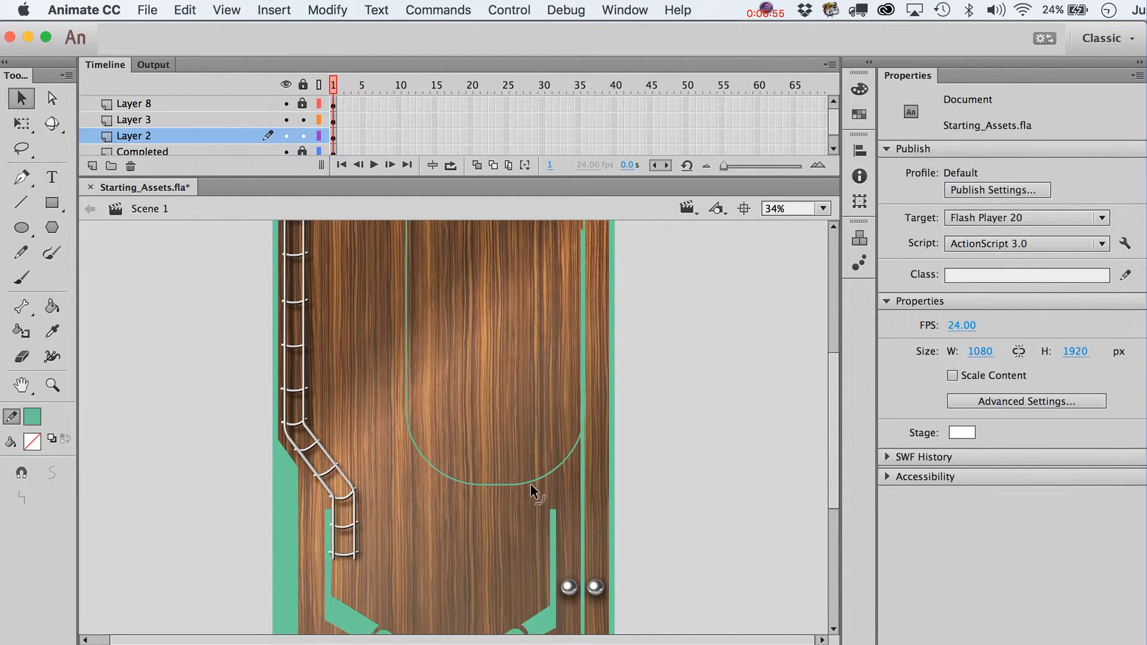
click(572, 446)
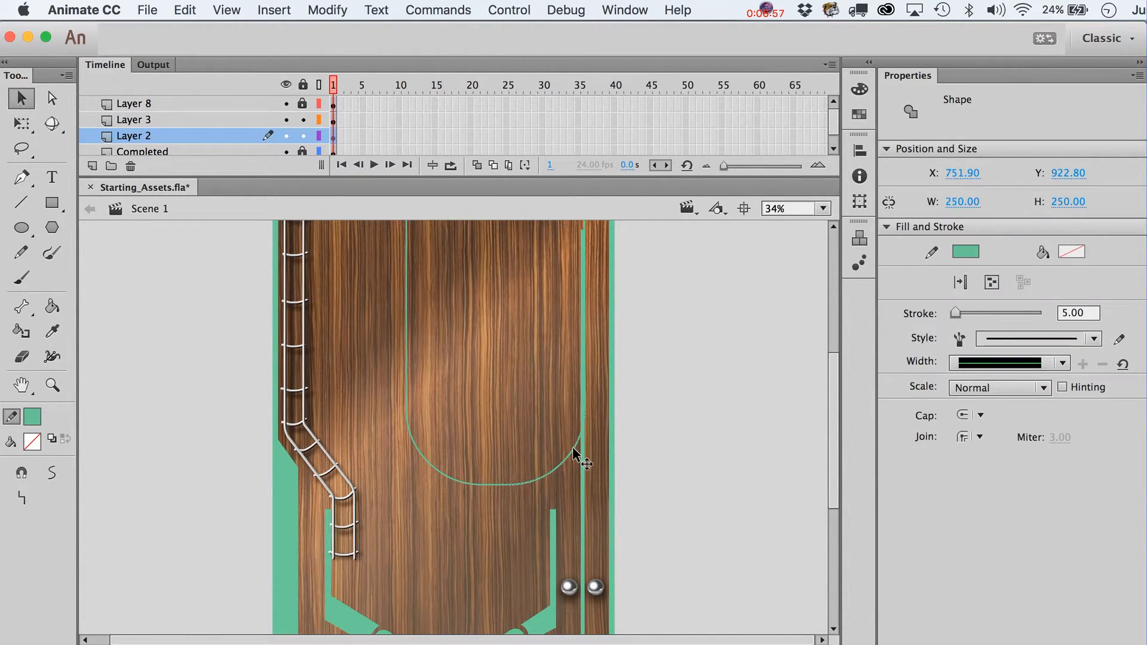
scroll(572, 446, up, 2)
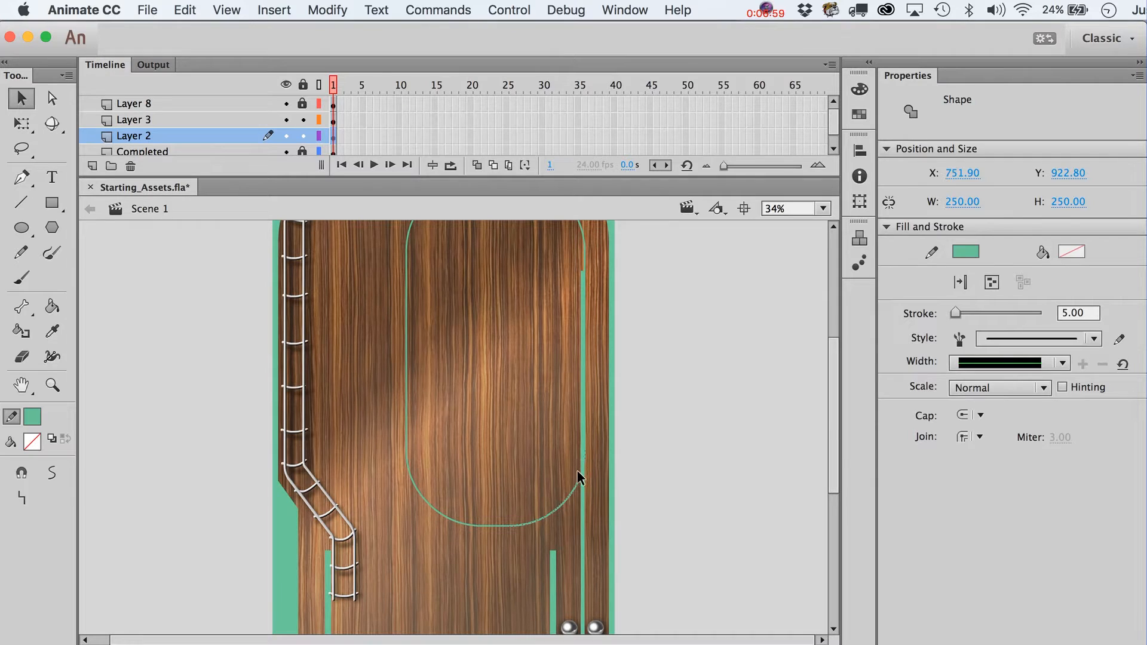
key(Delete)
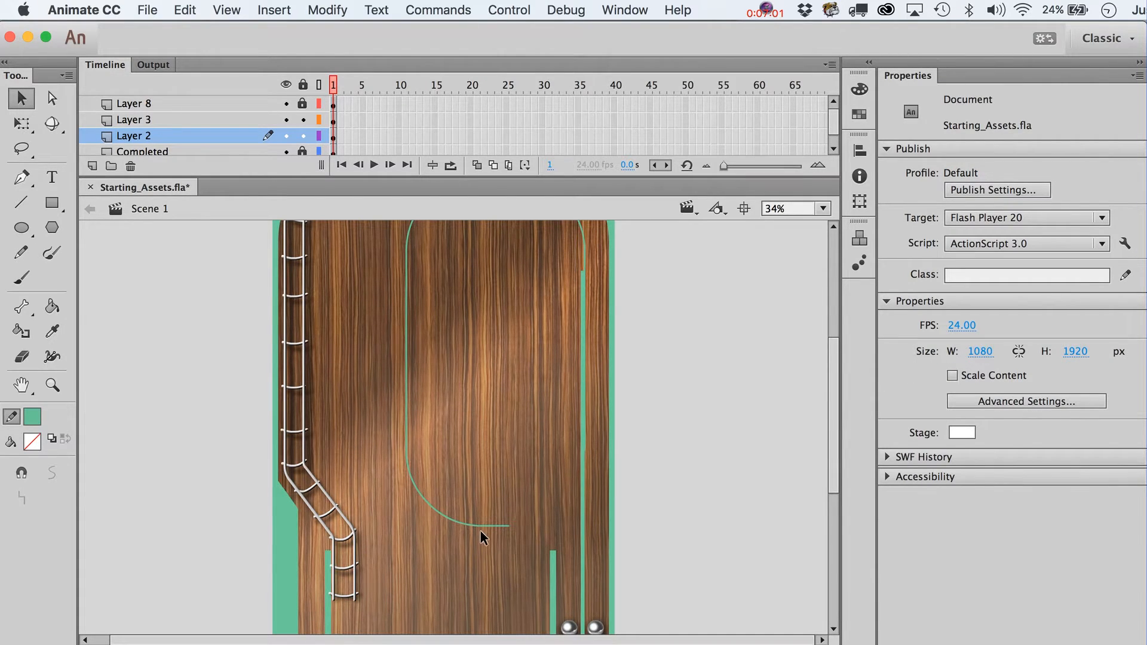
scroll(482, 530, up, 5)
scroll(443, 343, down, 2)
click(421, 291)
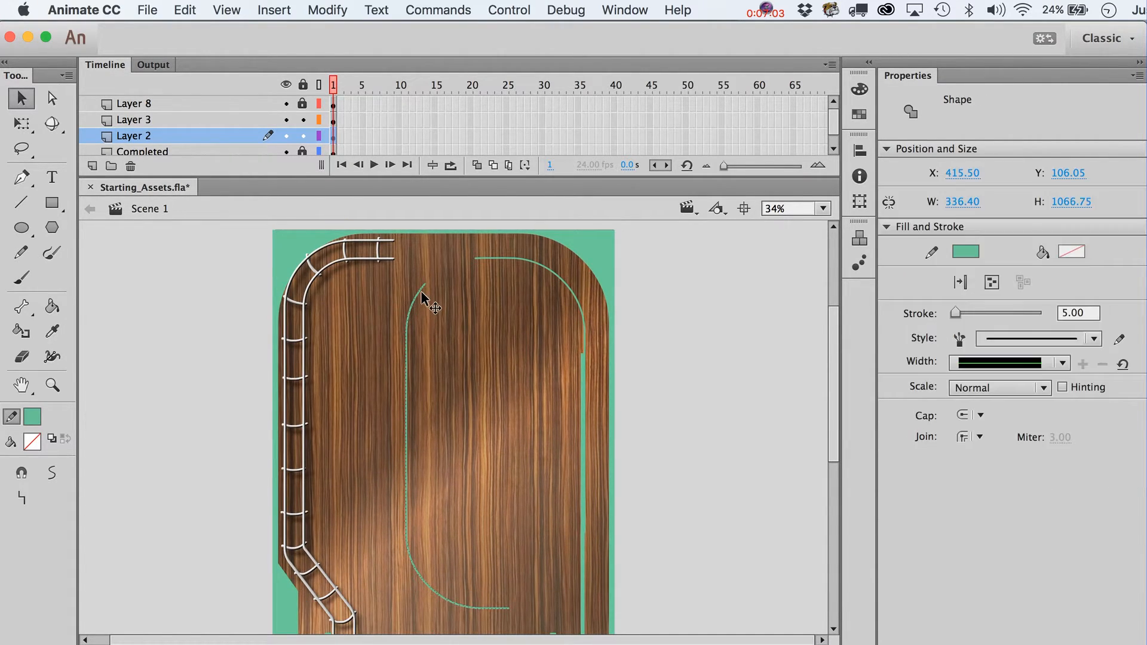
key(Delete)
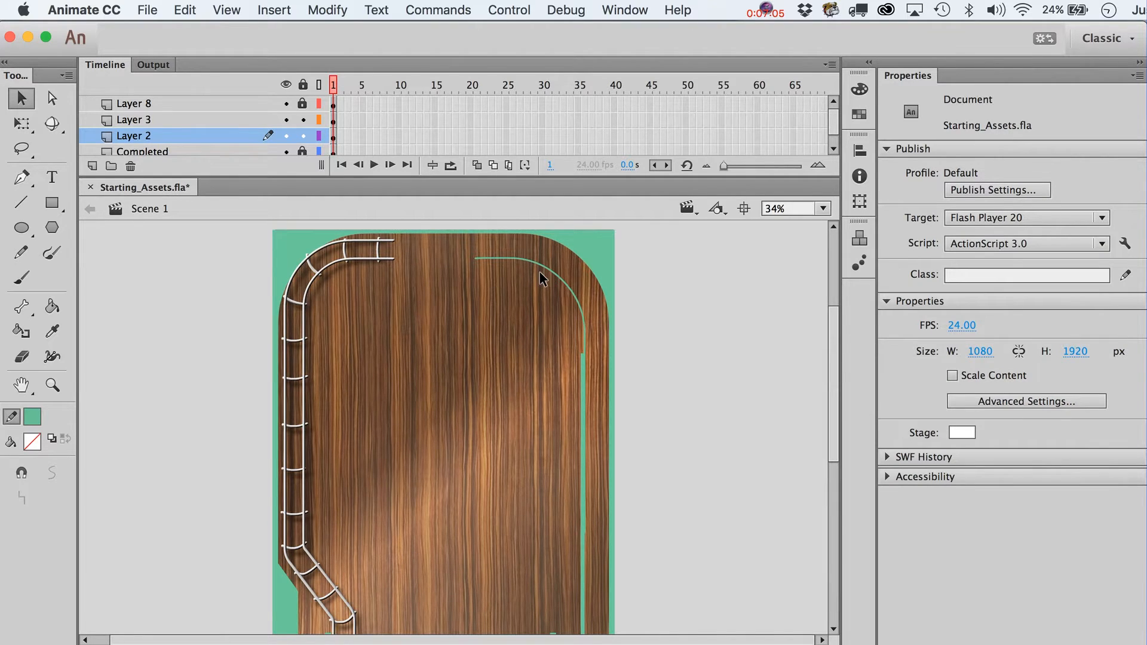
- Duplicate the arc above the launch-lane divider in place and move the copy left to X 628.60
click(584, 332)
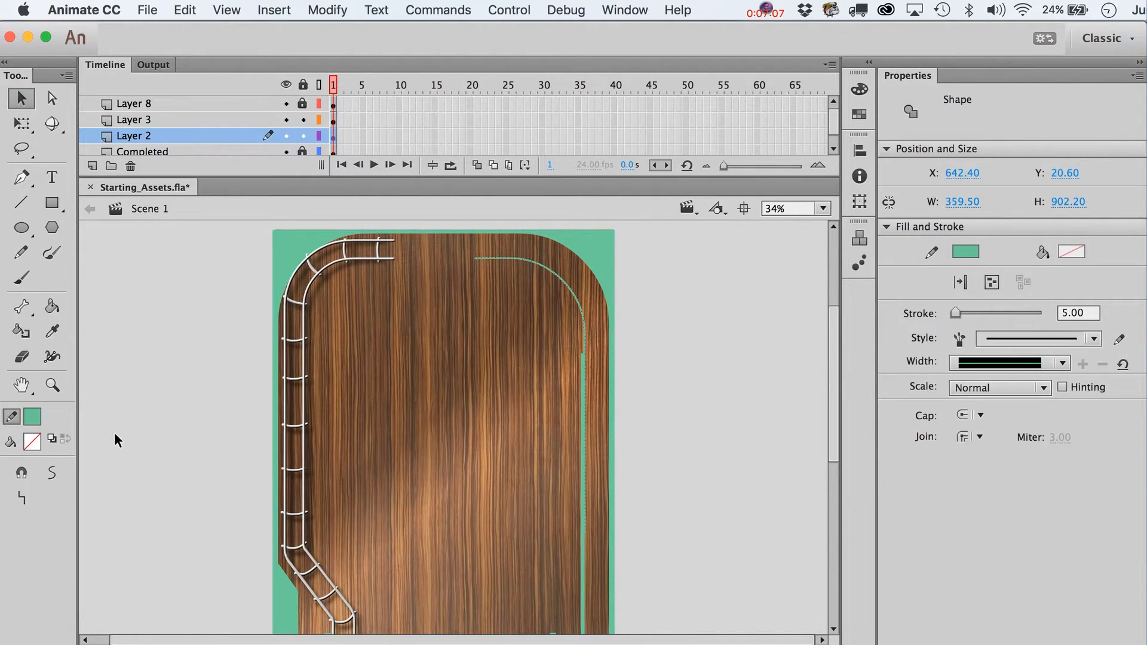
click(53, 386)
drag(463, 289, 583, 435)
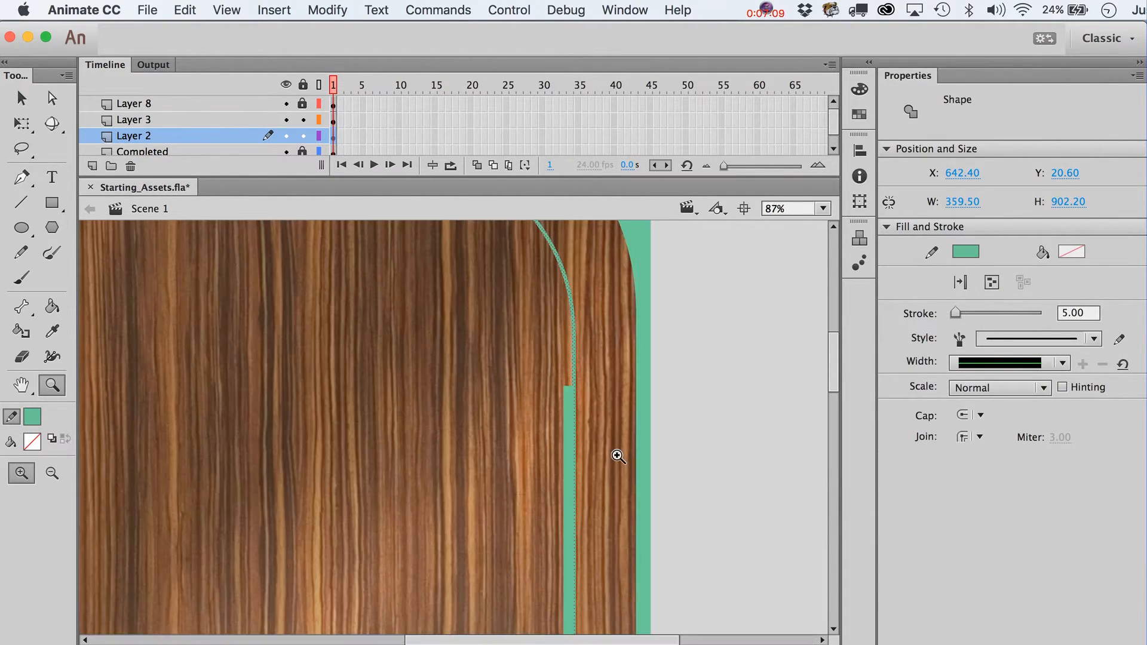
key(v)
click(571, 426)
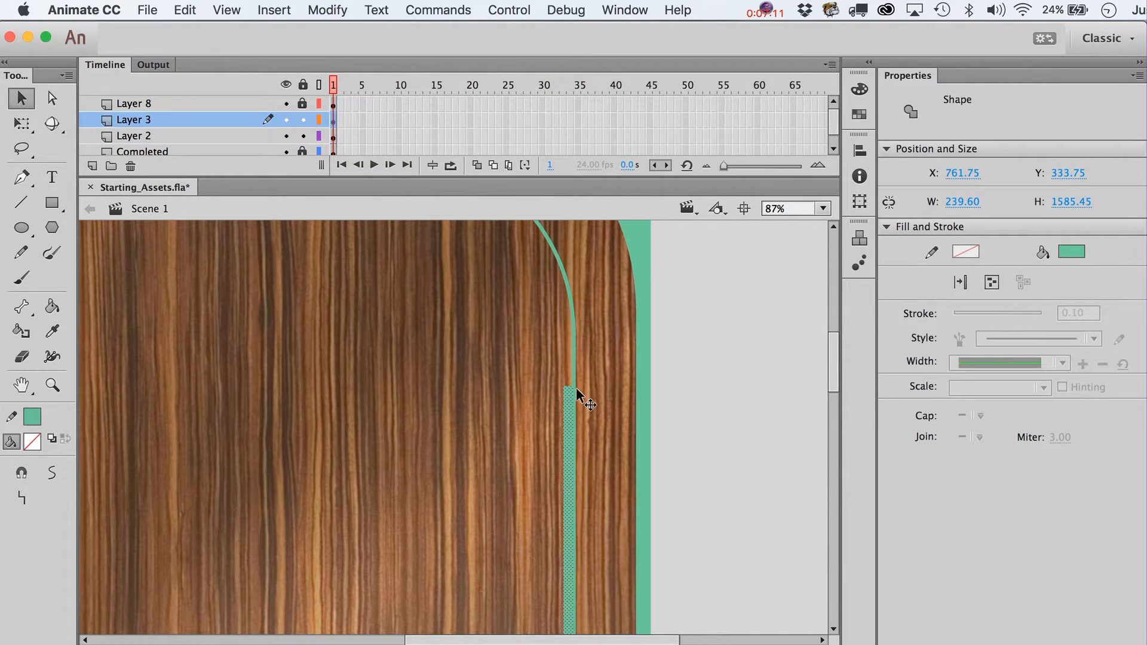
click(572, 363)
scroll(572, 363, up, 5)
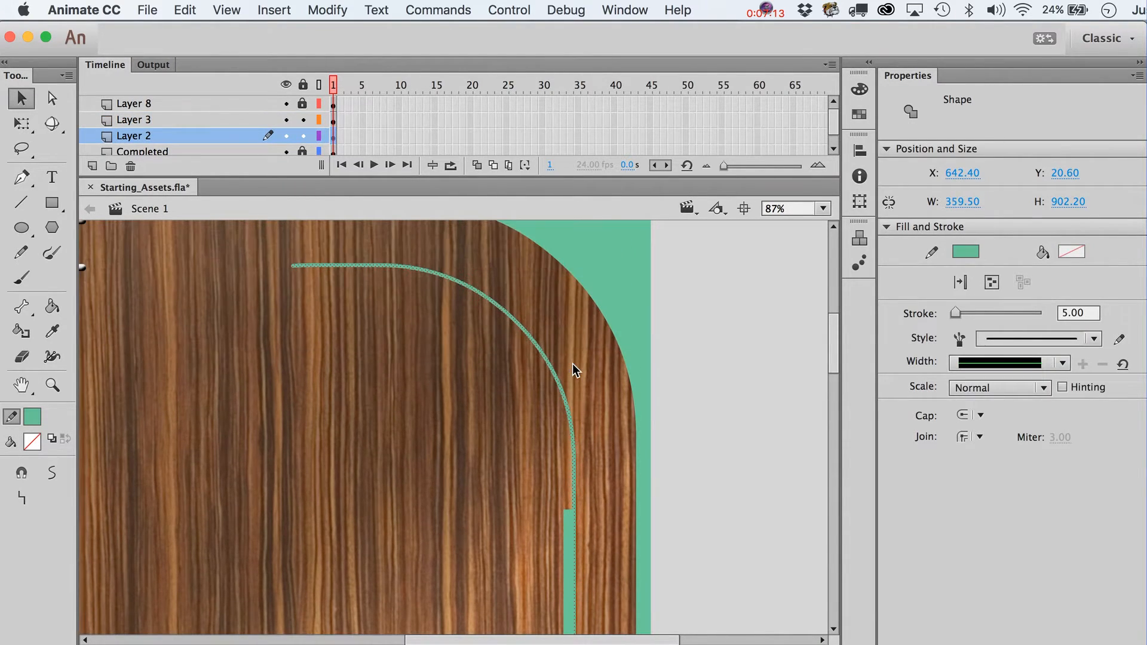
key(Left)
key(Left)
key(Left)
key(Left)
key(Left)
key(Left)
key(Left)
key(Left)
key(Left)
key(Left)
key(Left)
key(Left)
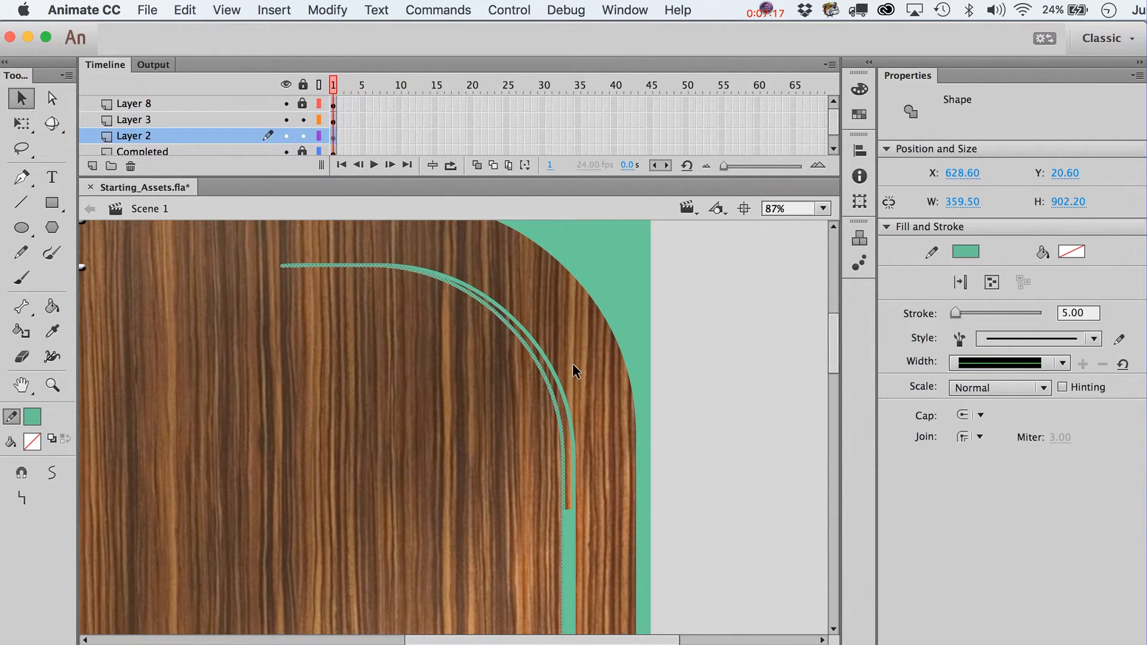
- Move the copied arc down beneath the original, to X 629.75 and Y 34.40
key(Down)
key(Down)
key(Down)
key(Down)
key(Down)
key(Down)
key(Down)
key(Down)
key(Down)
key(Down)
key(Down)
key(Down)
key(Down)
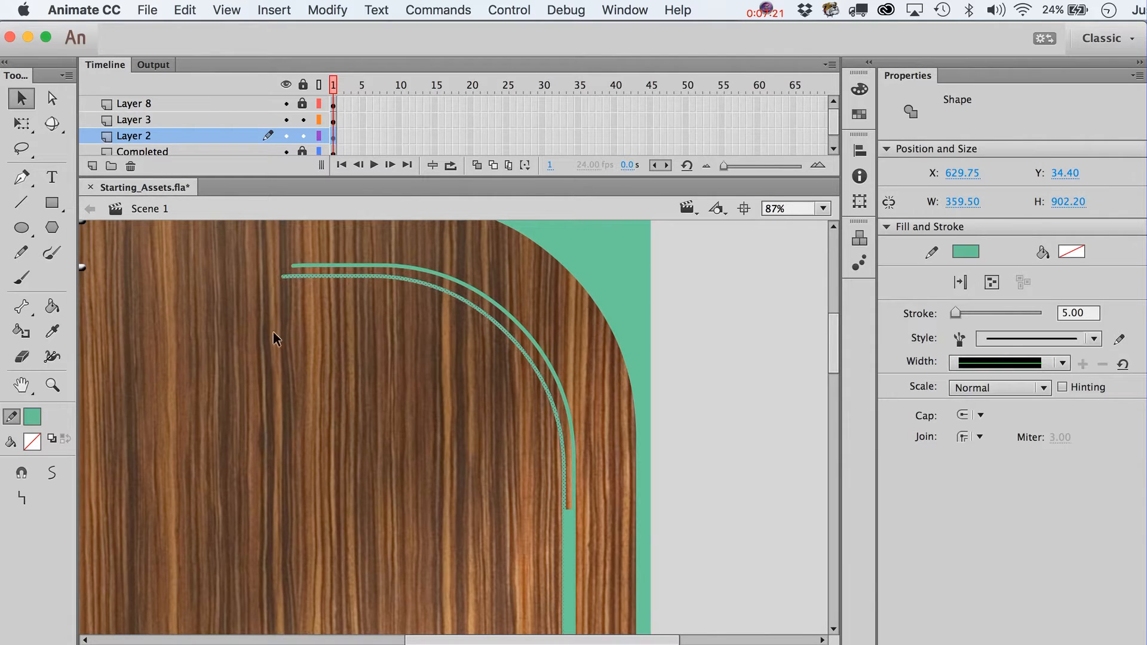
- Draw a short vertical green line across the left ends of both arcs
click(21, 203)
drag(298, 256, 297, 303)
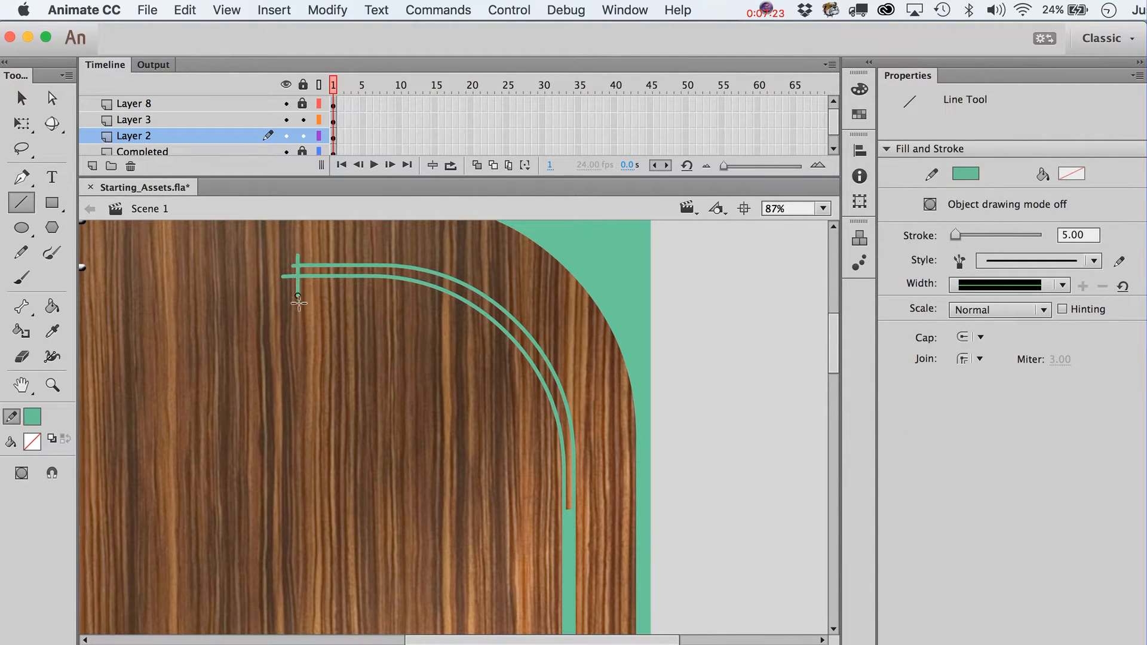
key(v)
- Move the two arcs and their crossing end line from Layer 2 in place onto Layer 3, together with the launch-lane divider
click(52, 307)
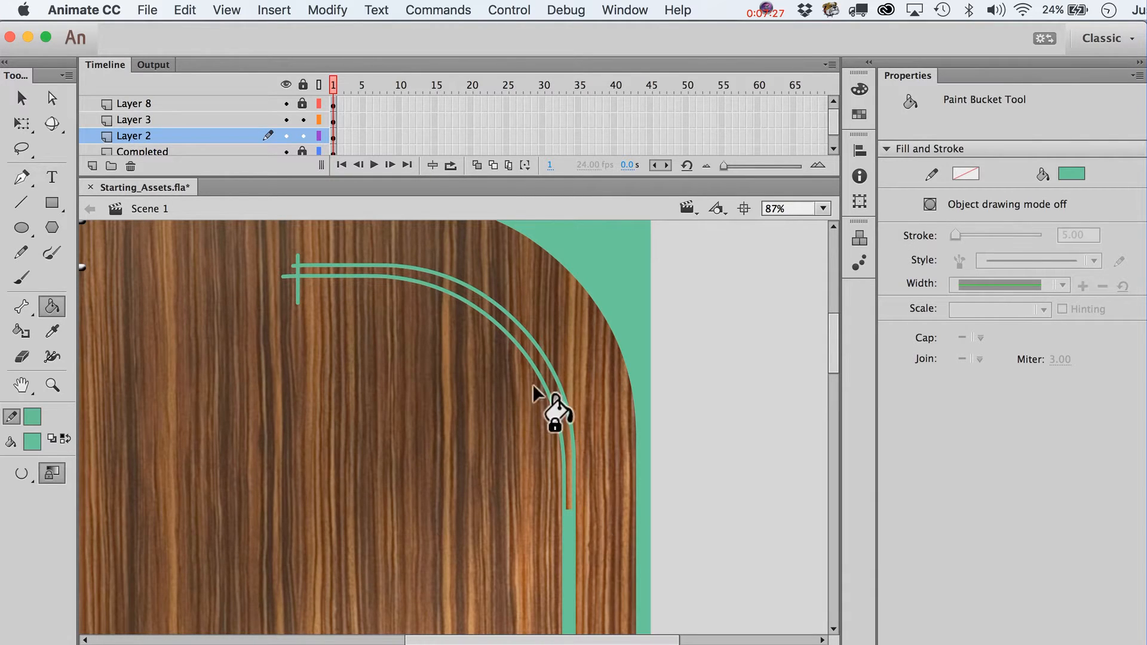
key(v)
double_click(343, 268)
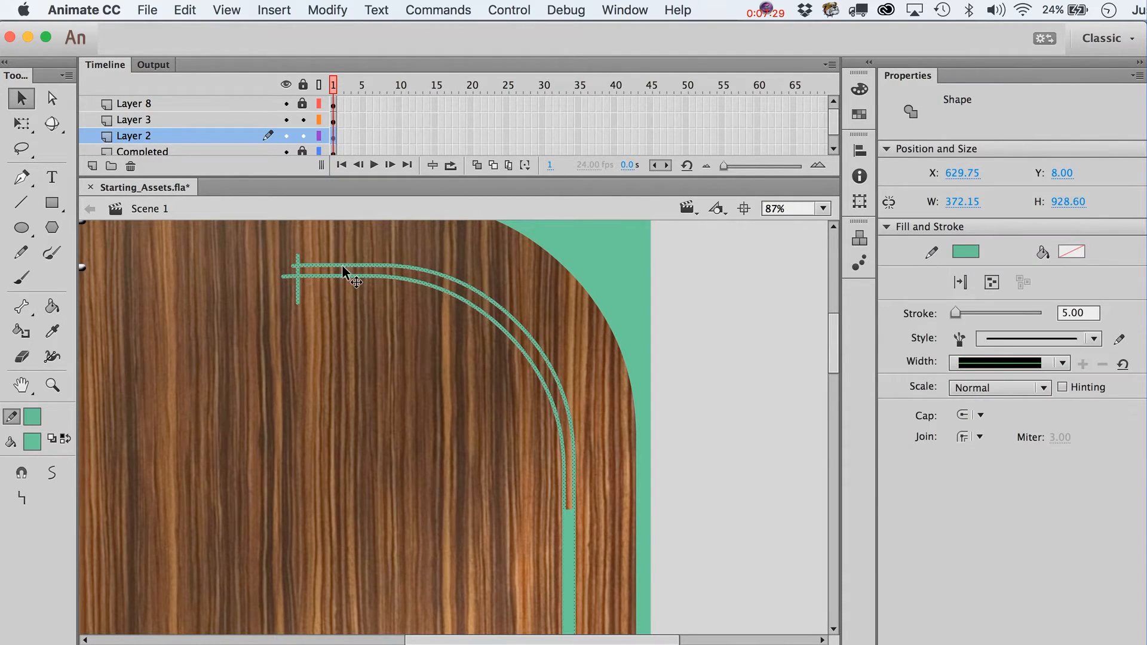
shift+click(570, 537)
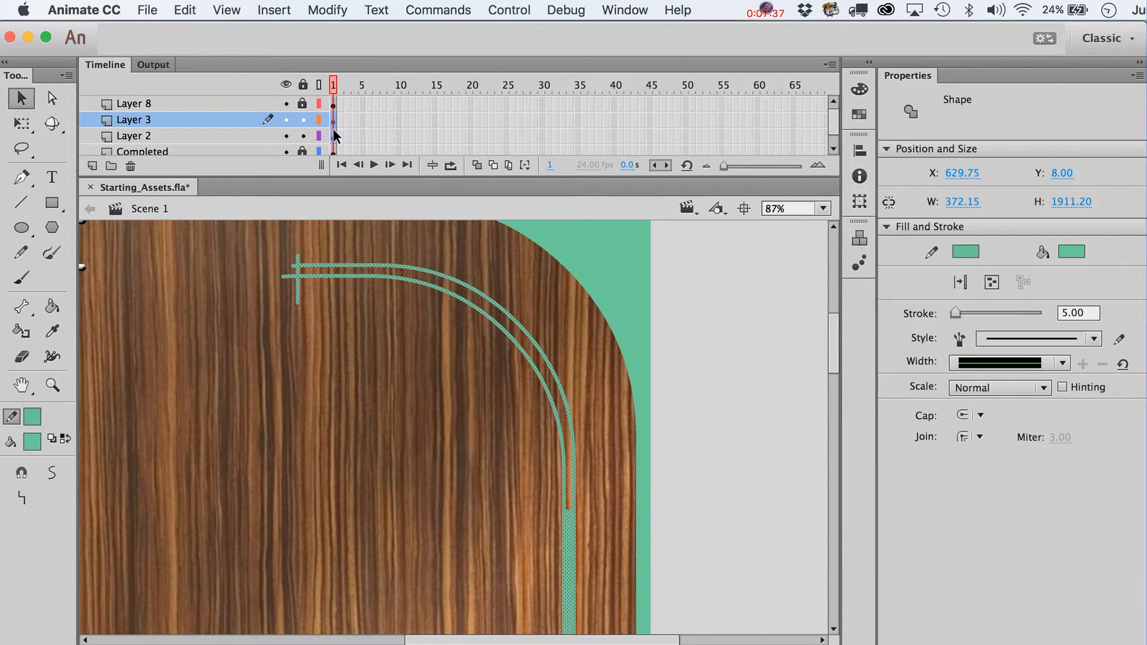
click(474, 307)
click(472, 303)
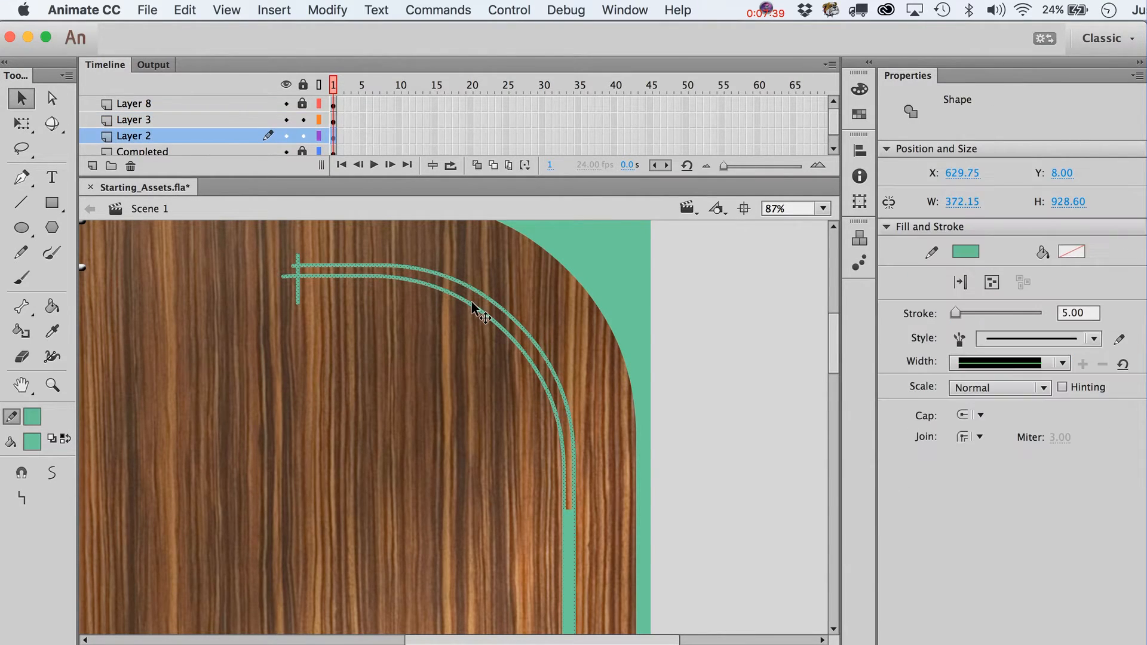
shift+click(571, 529)
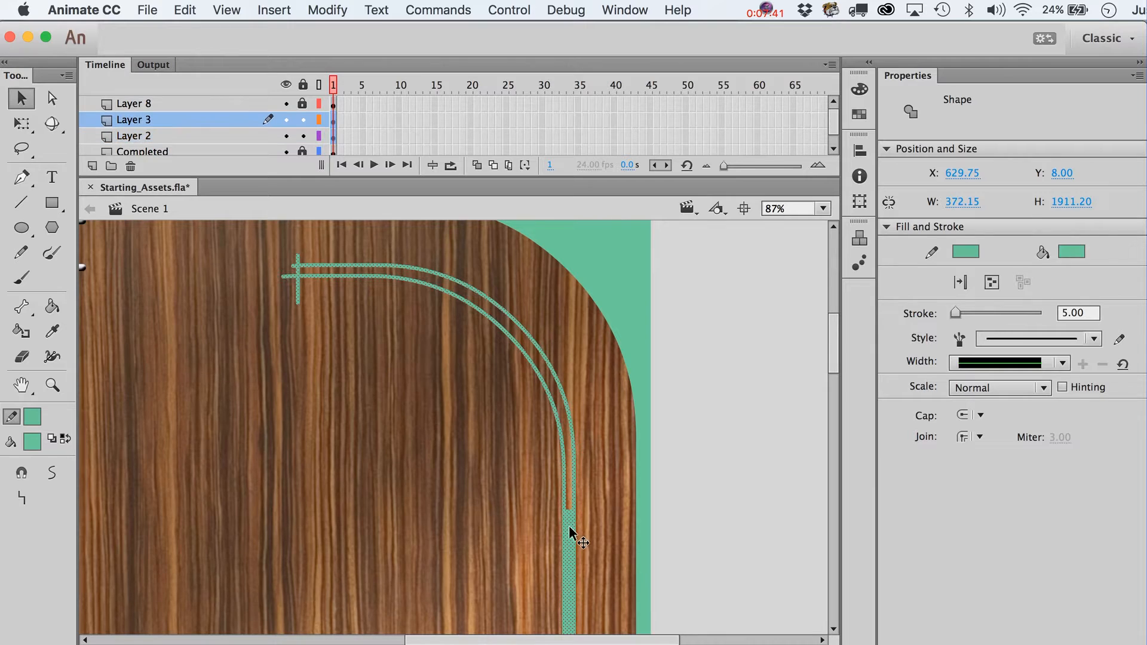
click(335, 129)
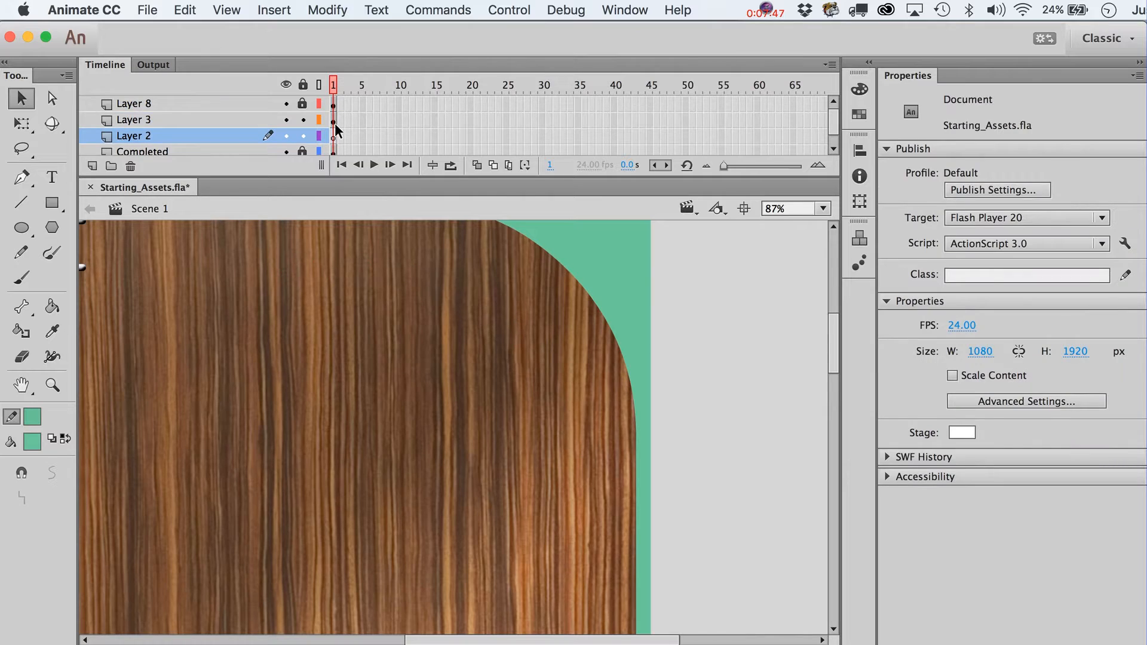
click(335, 124)
click(336, 130)
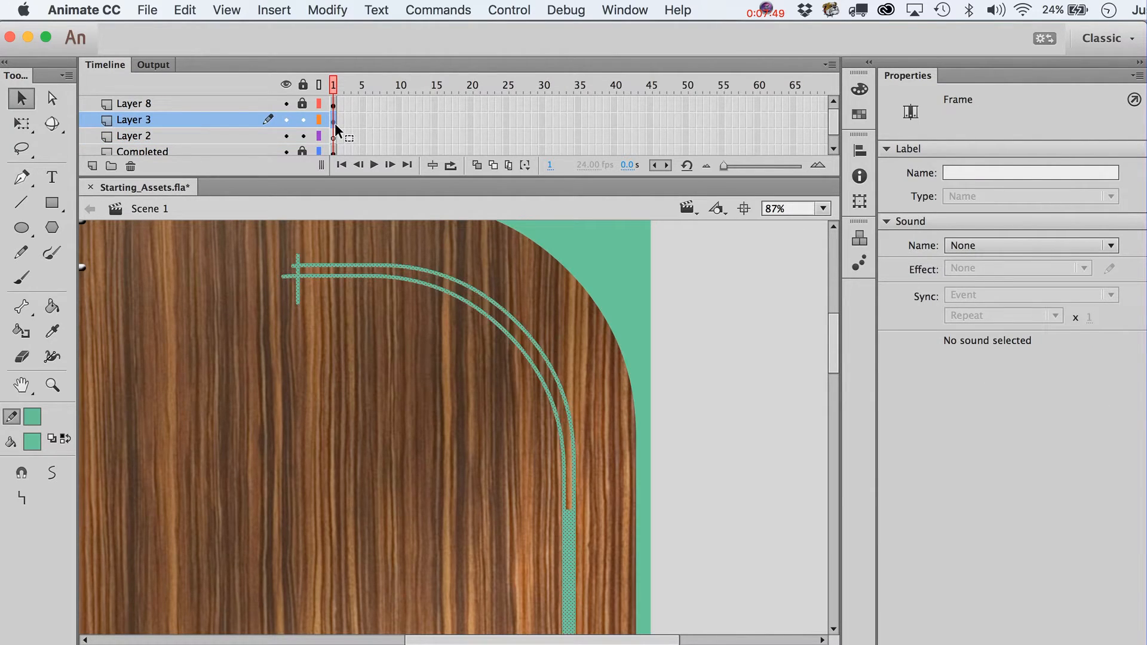
click(734, 472)
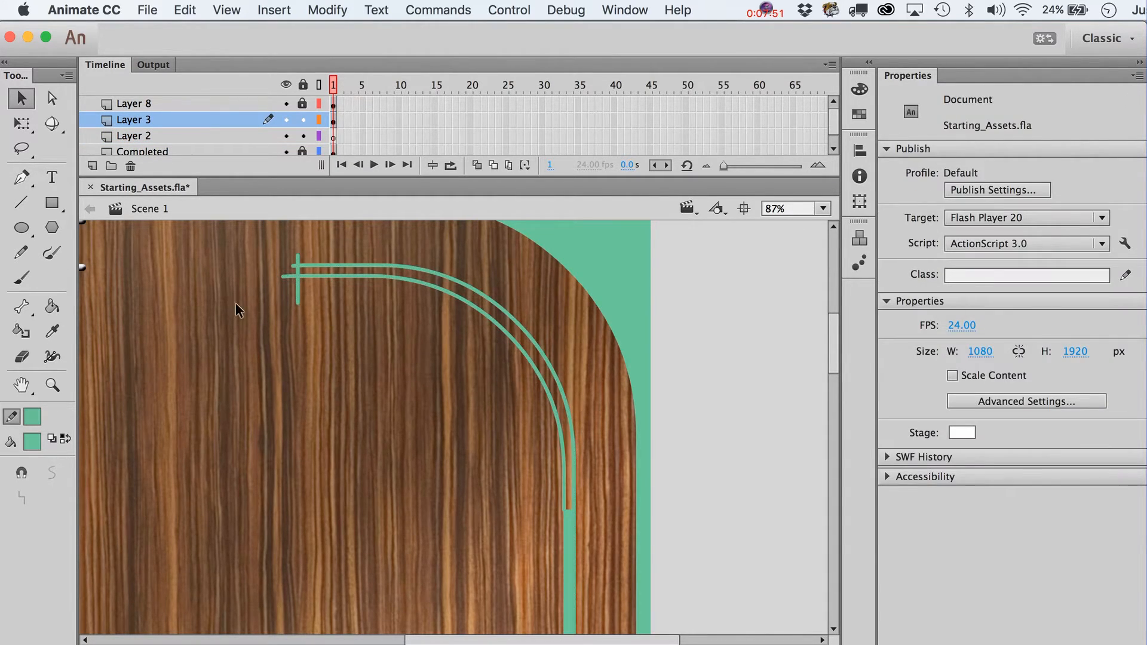
- Fill the band between the two arcs with green and delete the strokes around it, including the overhanging line ends
click(52, 306)
click(520, 342)
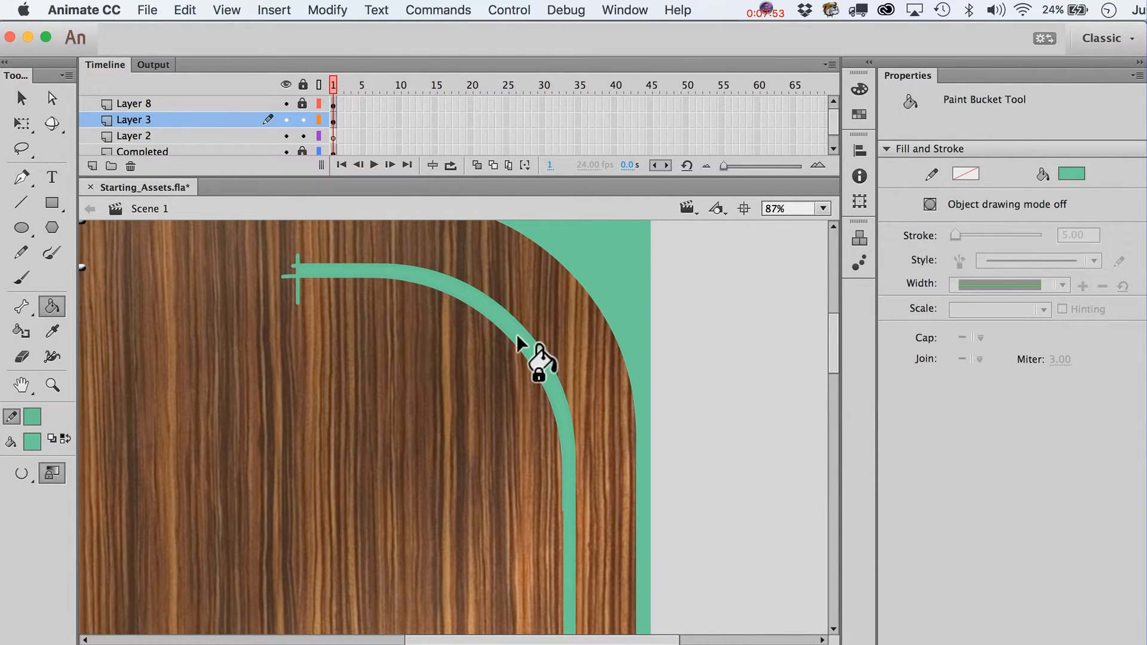
key(v)
click(561, 431)
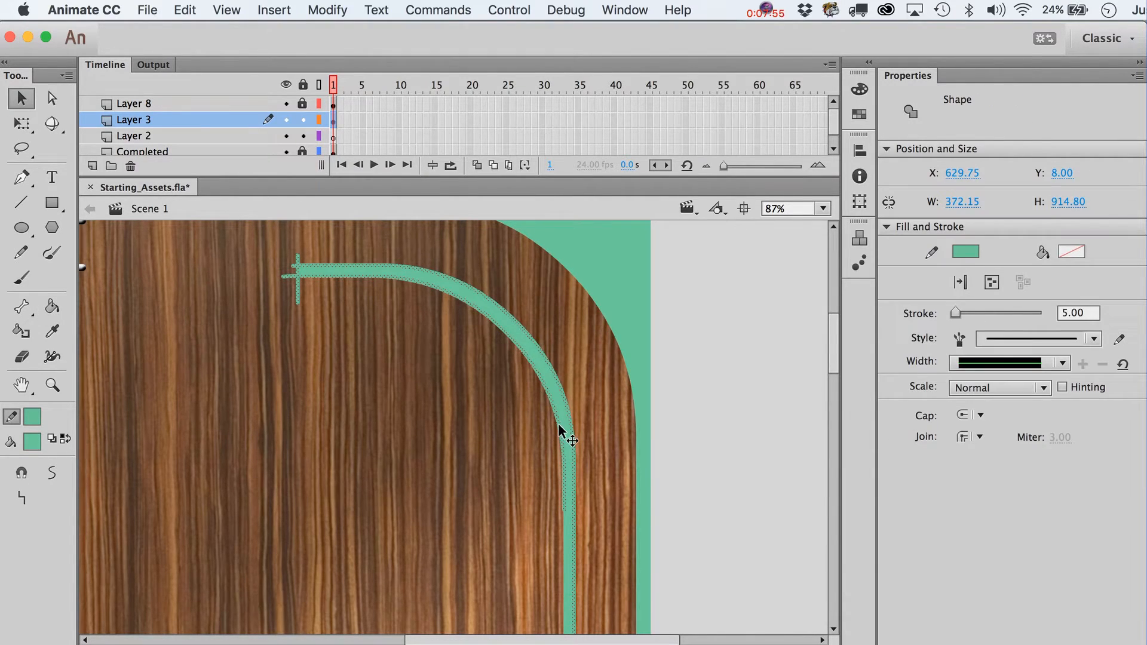
key(Delete)
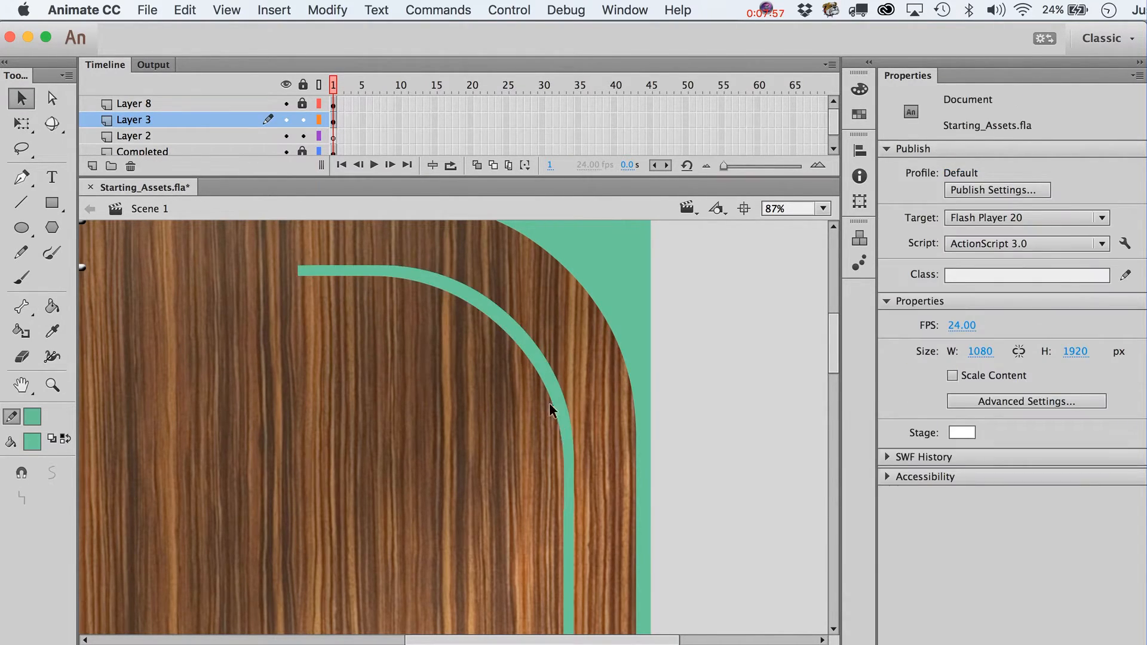
- Examine the whole table mockup at 22% and check which green areas belong to the outer wall shape
click(52, 384)
alt+click(435, 478)
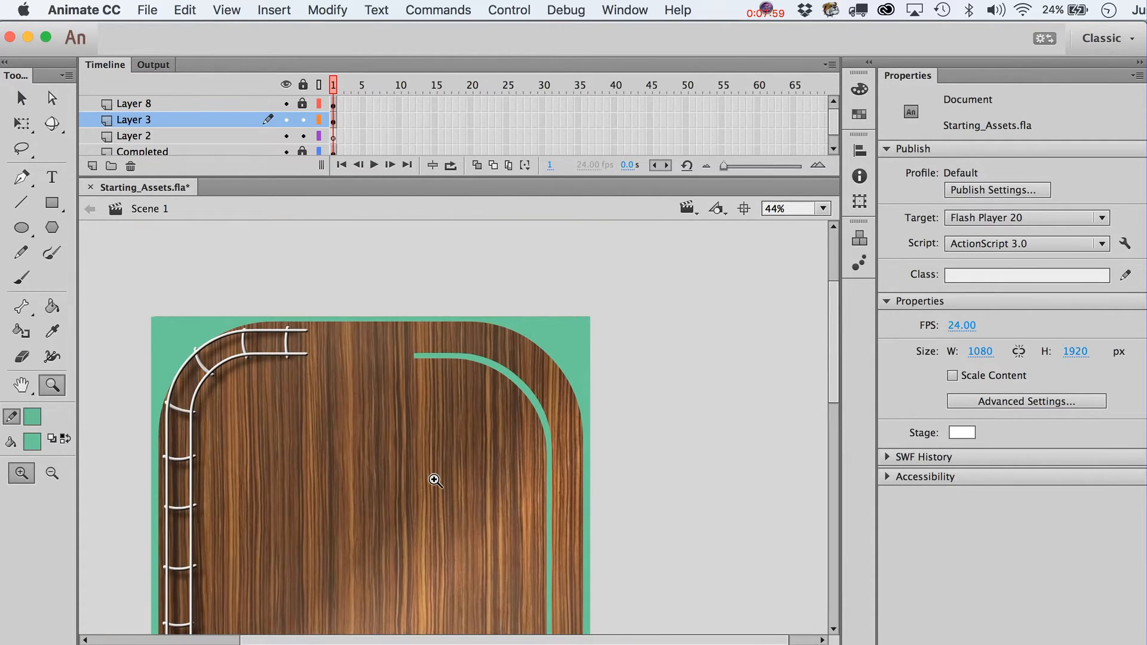
scroll(435, 482, down, 3)
alt+click(435, 484)
scroll(393, 439, down, 2)
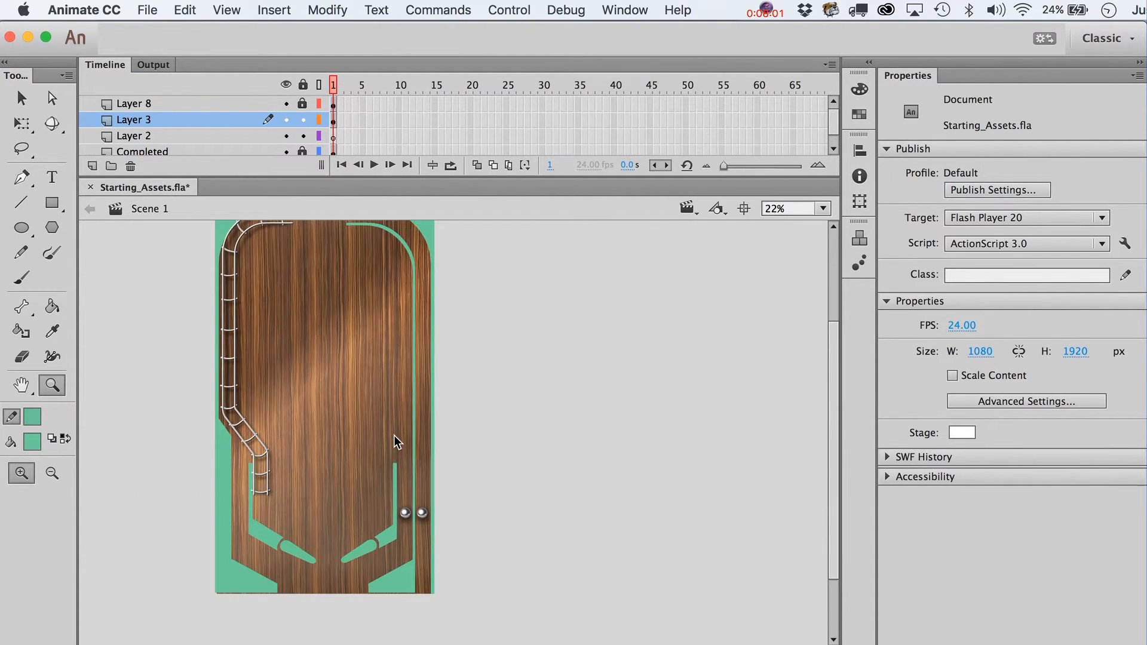
scroll(394, 442, up, 1)
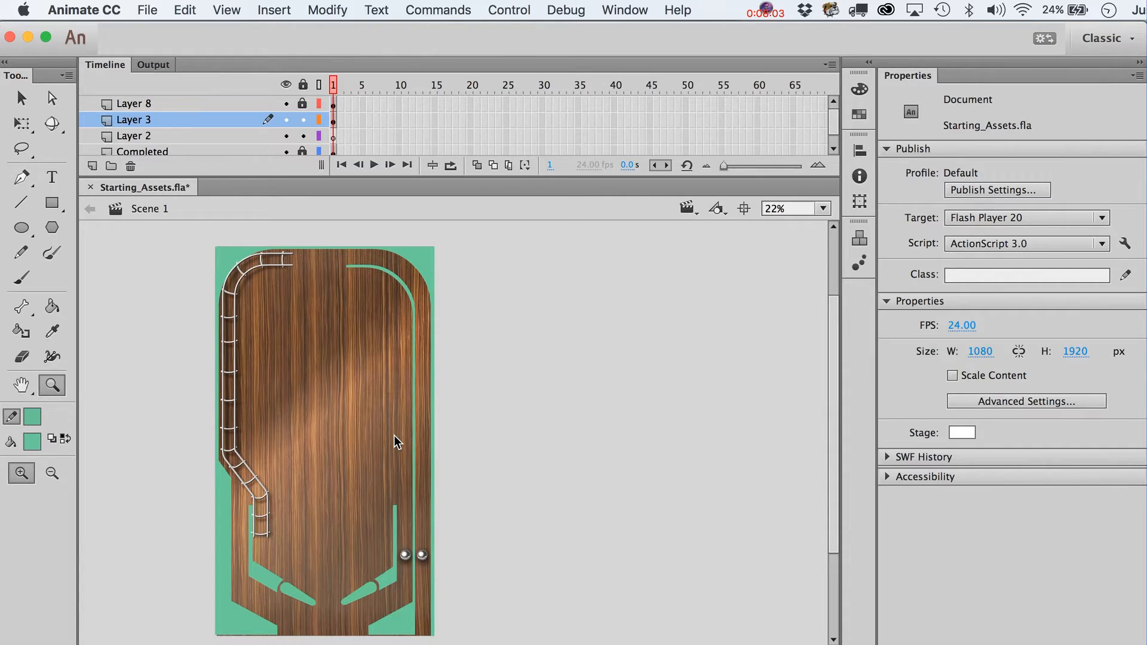
key(v)
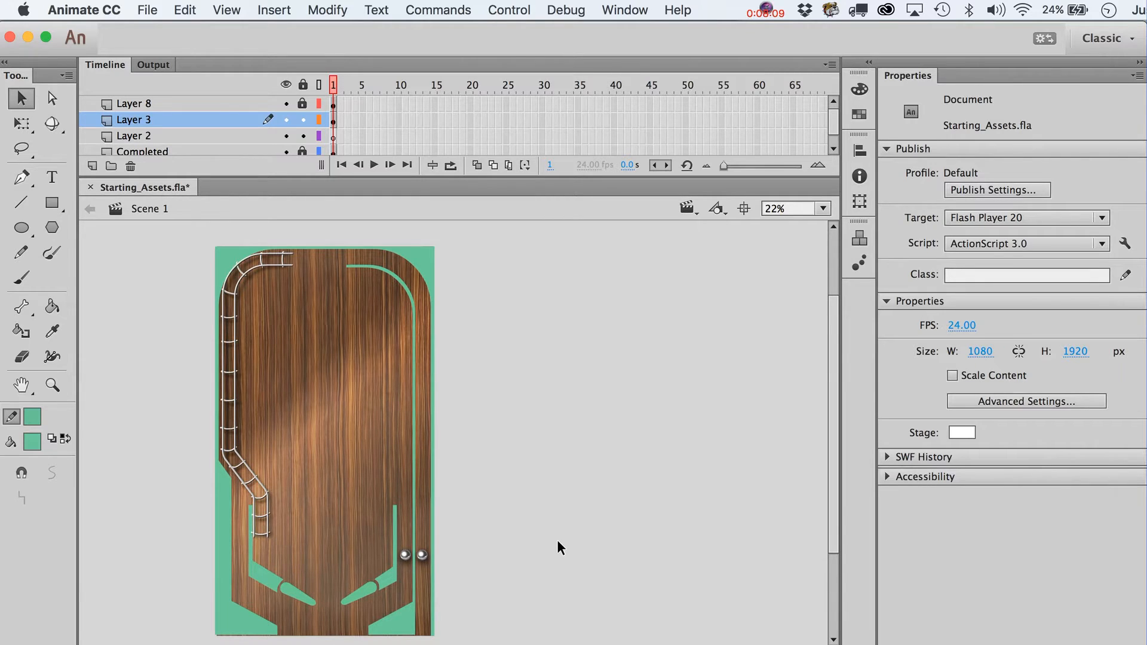
click(418, 258)
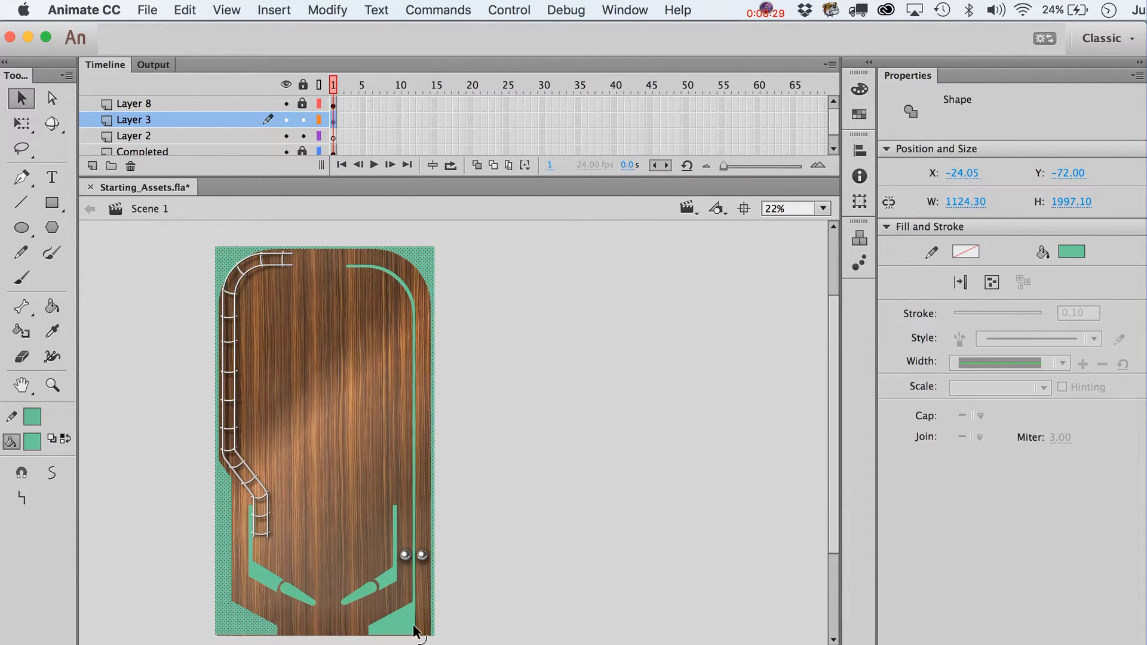
click(571, 493)
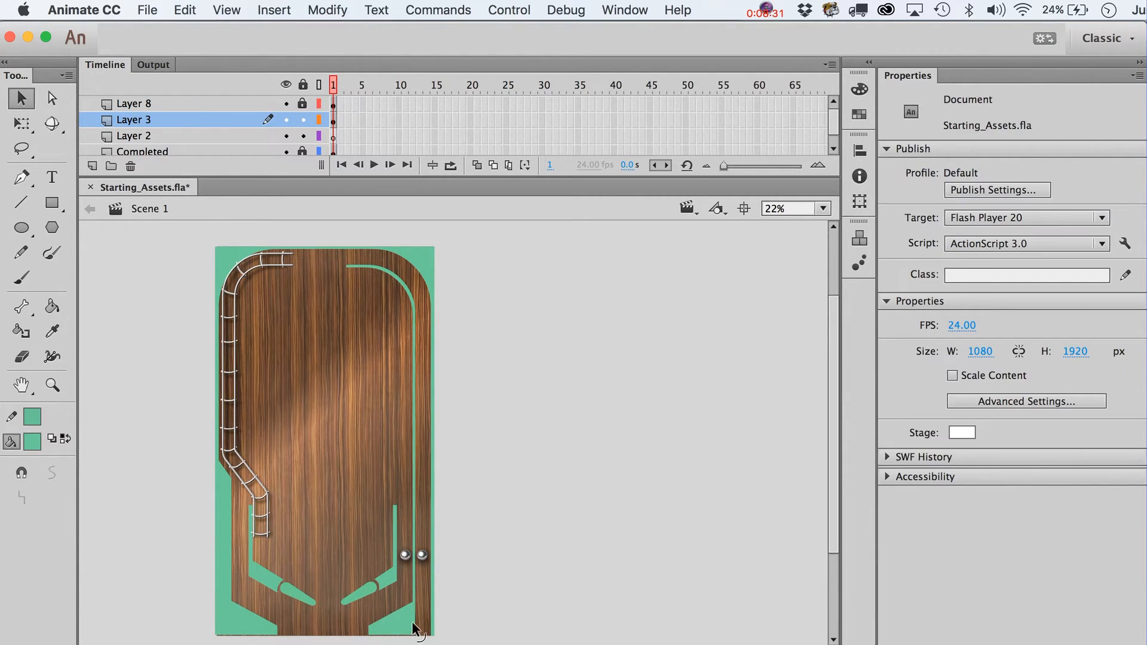
- Convert the launch-lane divider shape, with its attached lower slope, into a movie clip symbol named MockupArt1
click(417, 358)
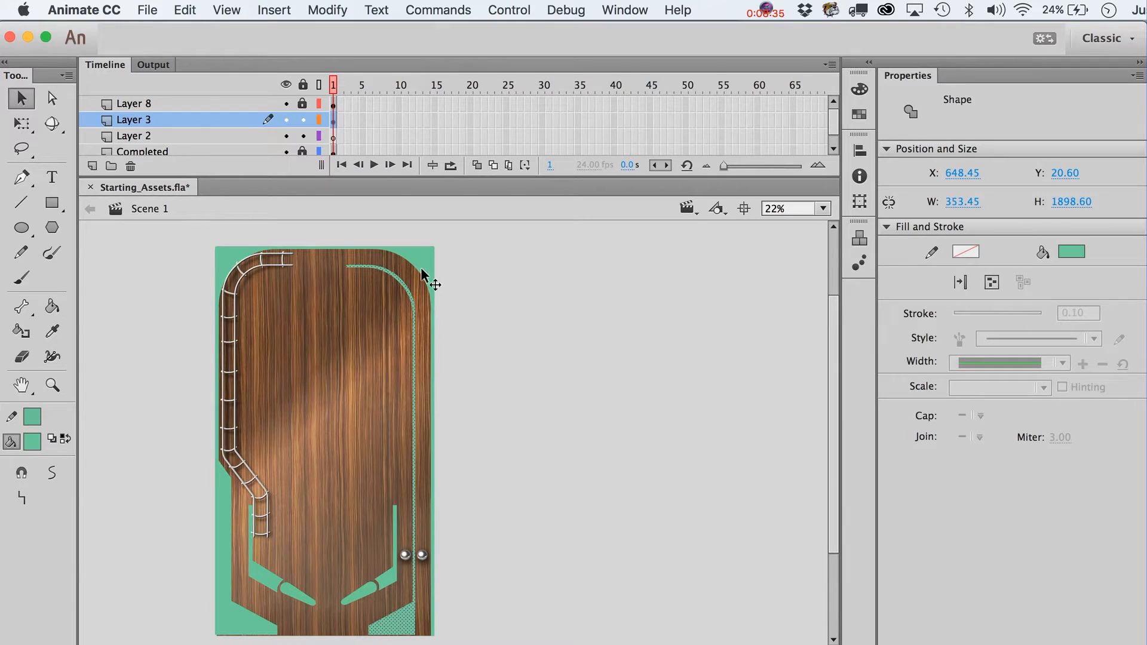
key(F8)
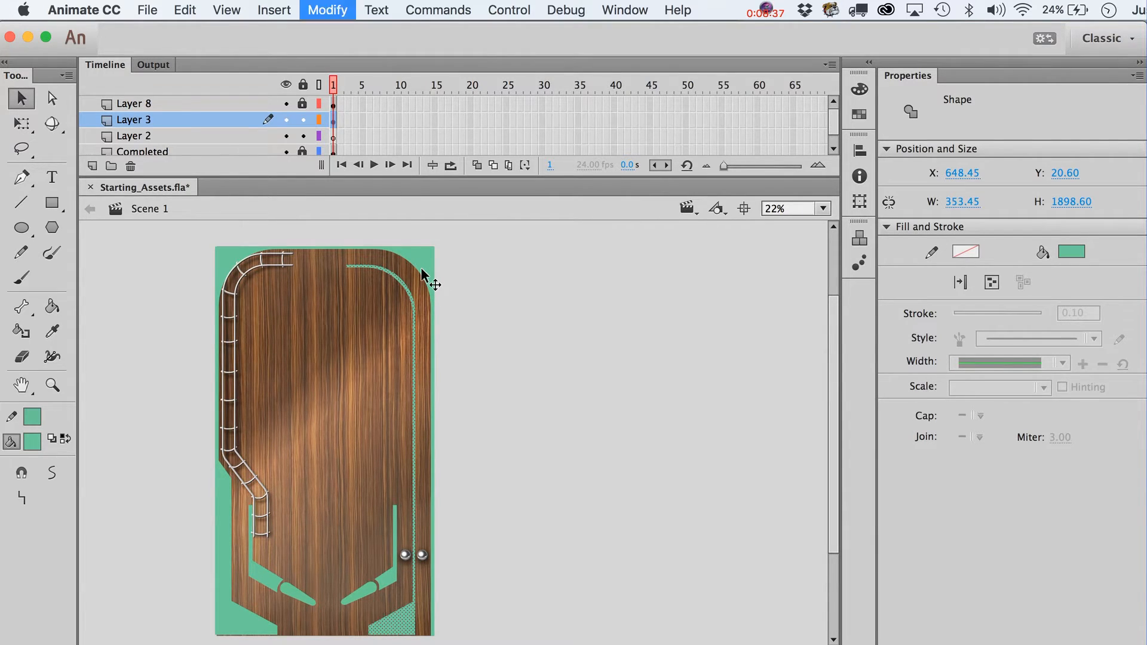
text(Mockup)
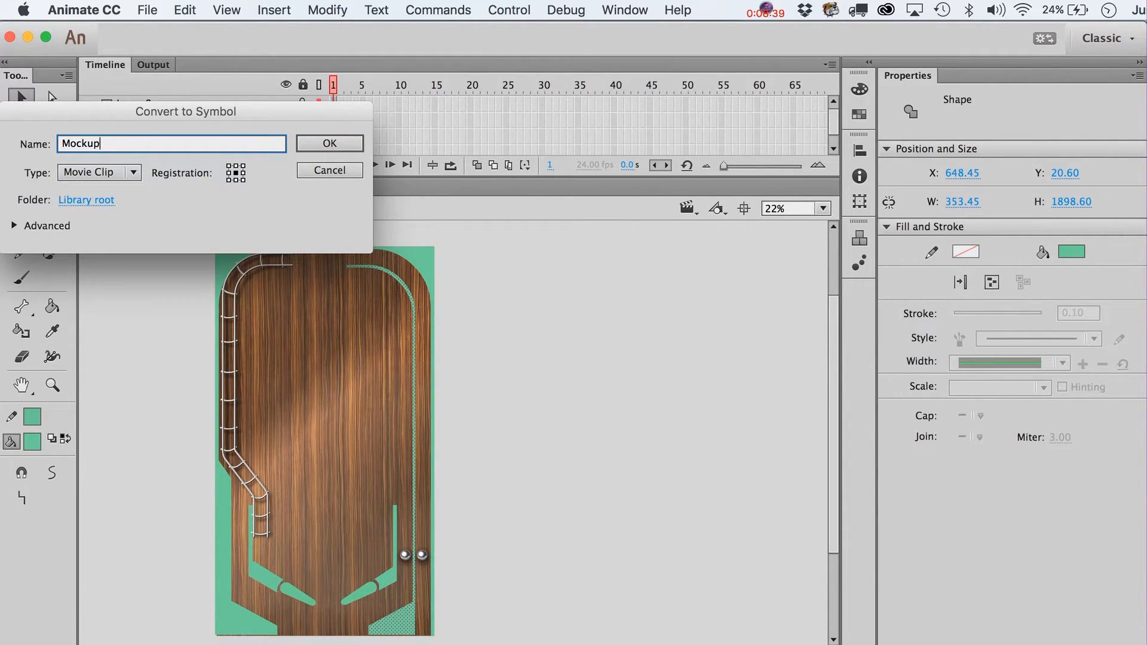
text(Art1)
key(Return)
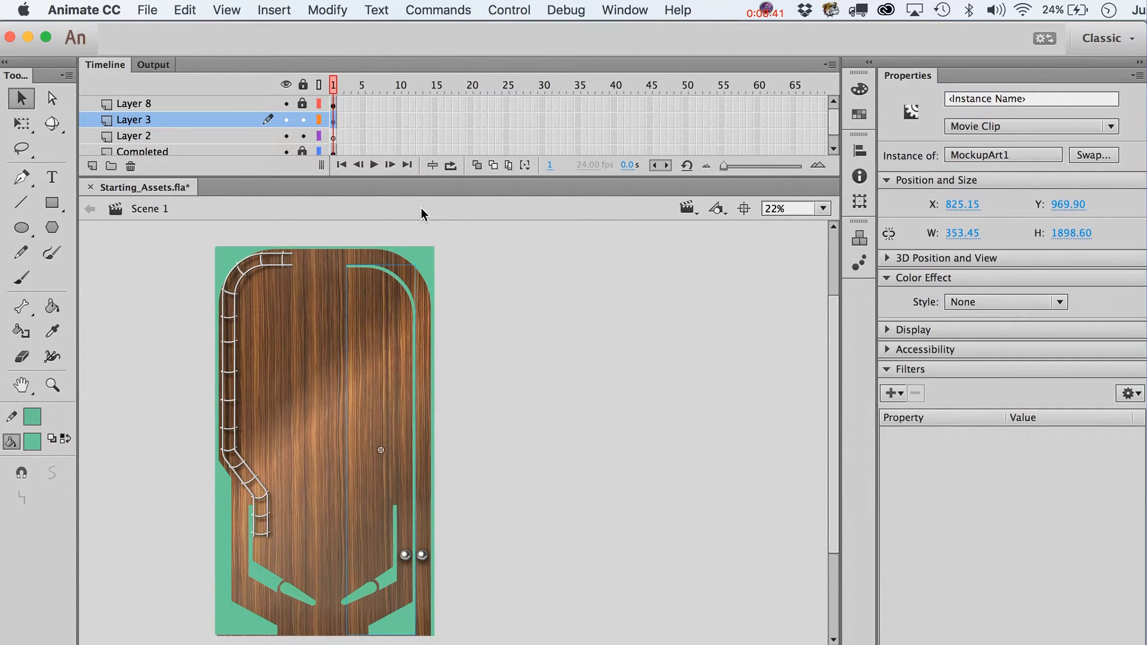
- Convert the green outer wall shape into a movie clip symbol named MockupArt2
click(430, 252)
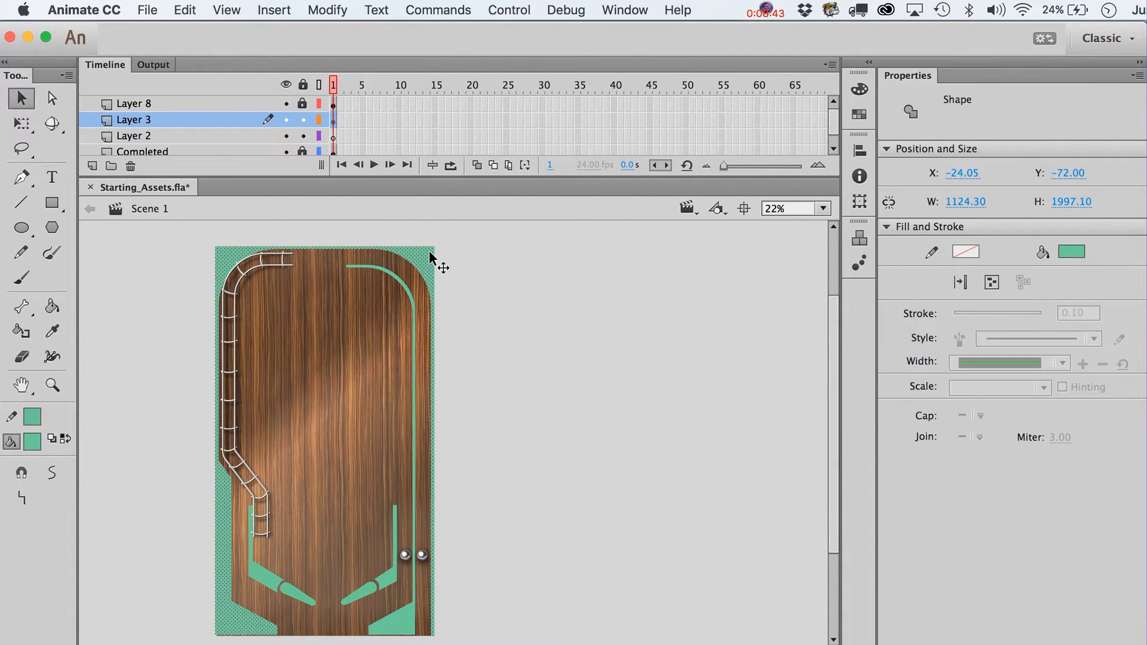
key(F8)
text(Maoc)
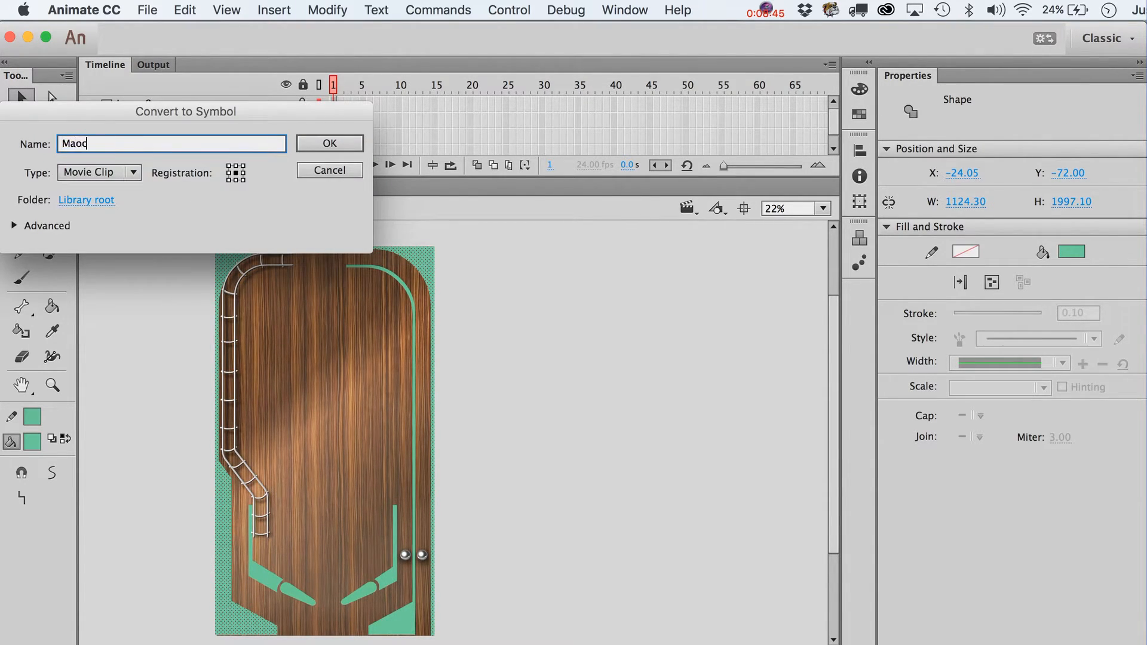
key(BackSpace)
key(BackSpace)
key(BackSpace)
text(ockupArt2)
key(Return)
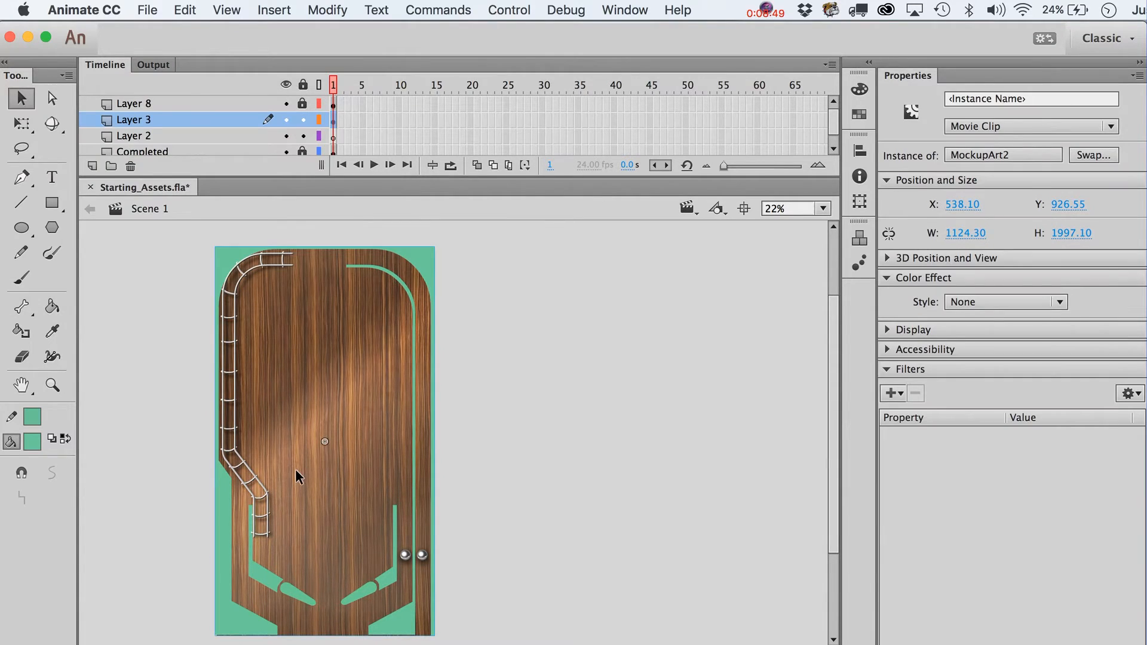
- Convert both lane guides above the flippers together into one movie clip symbol named MockupArt3
click(267, 585)
shift+click(394, 583)
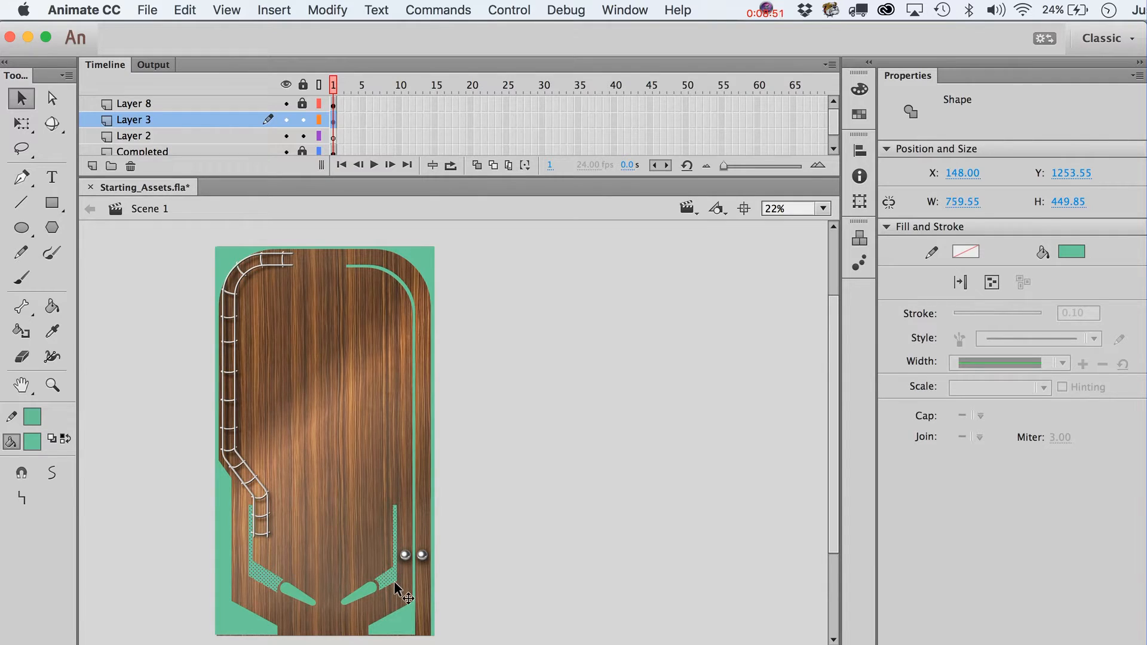
key(F8)
text(Mocku)
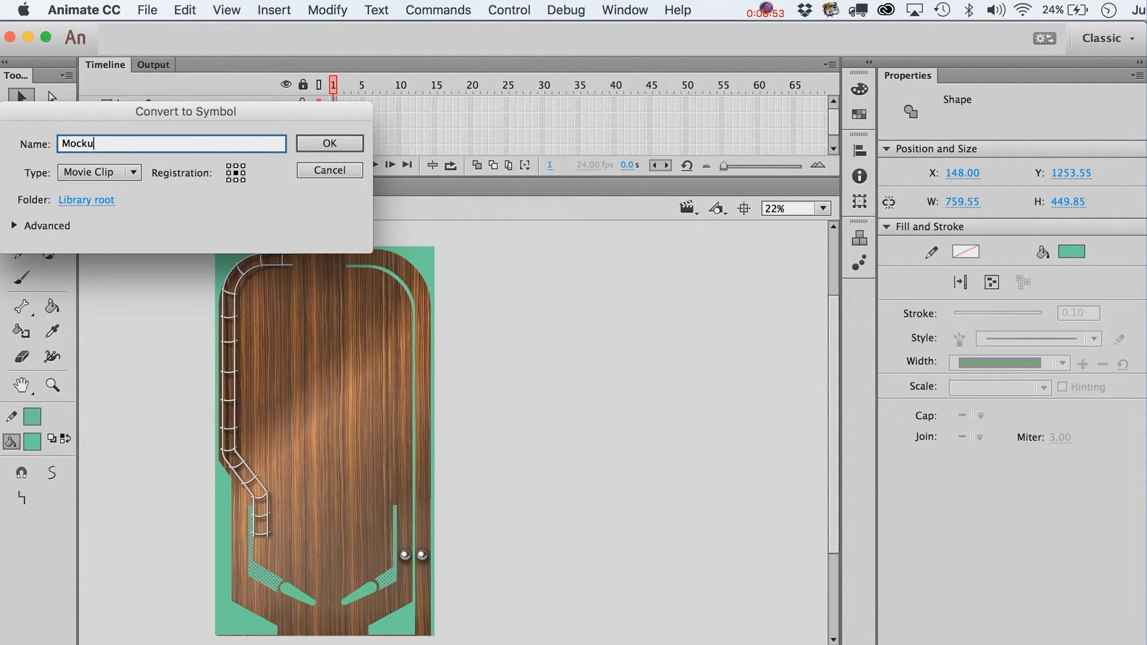
text(pArt3)
key(Return)
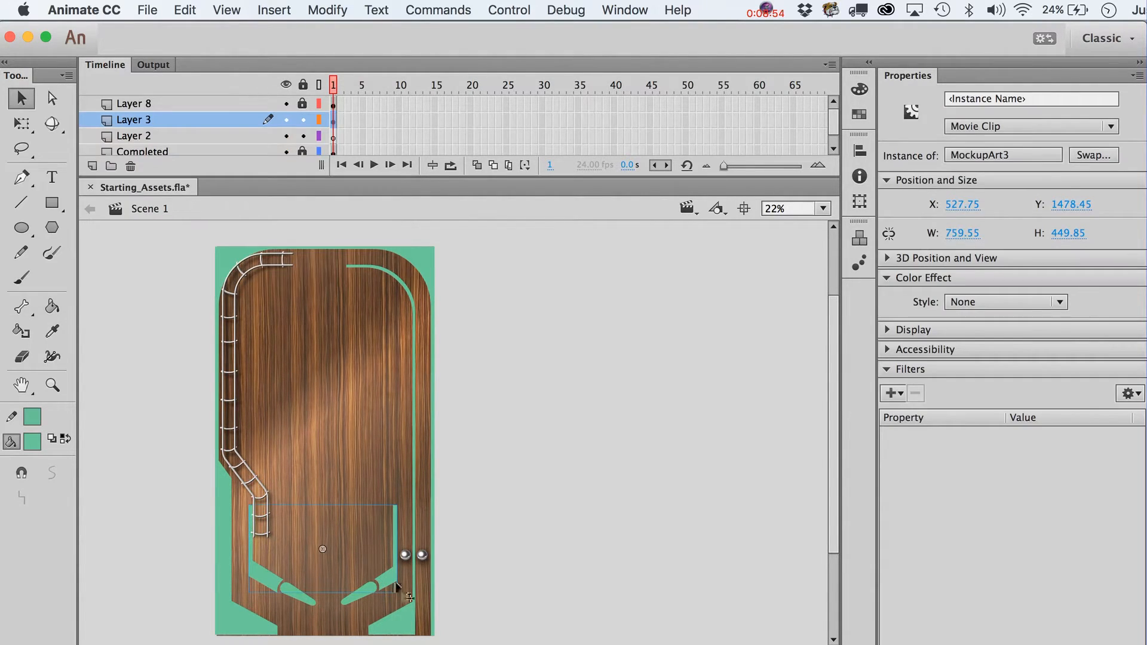
- Undo the lane guides' symbol conversion and break the divider and outer wall symbols apart into plain shapes
key(super+z)
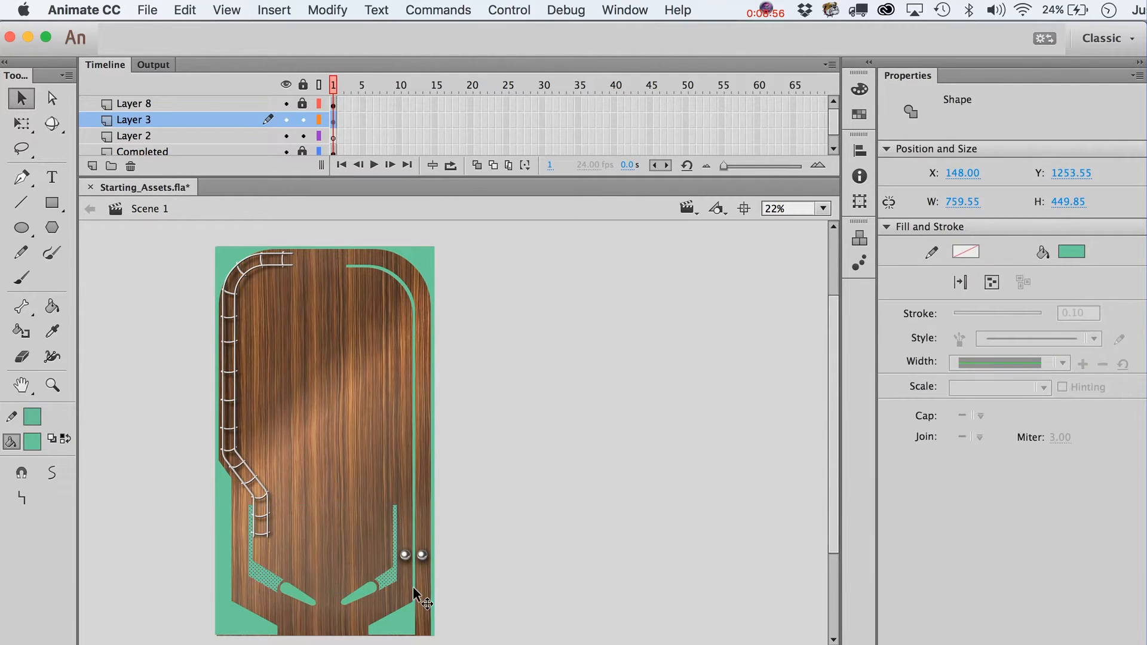
click(401, 620)
key(super+b)
click(423, 251)
key(super+b)
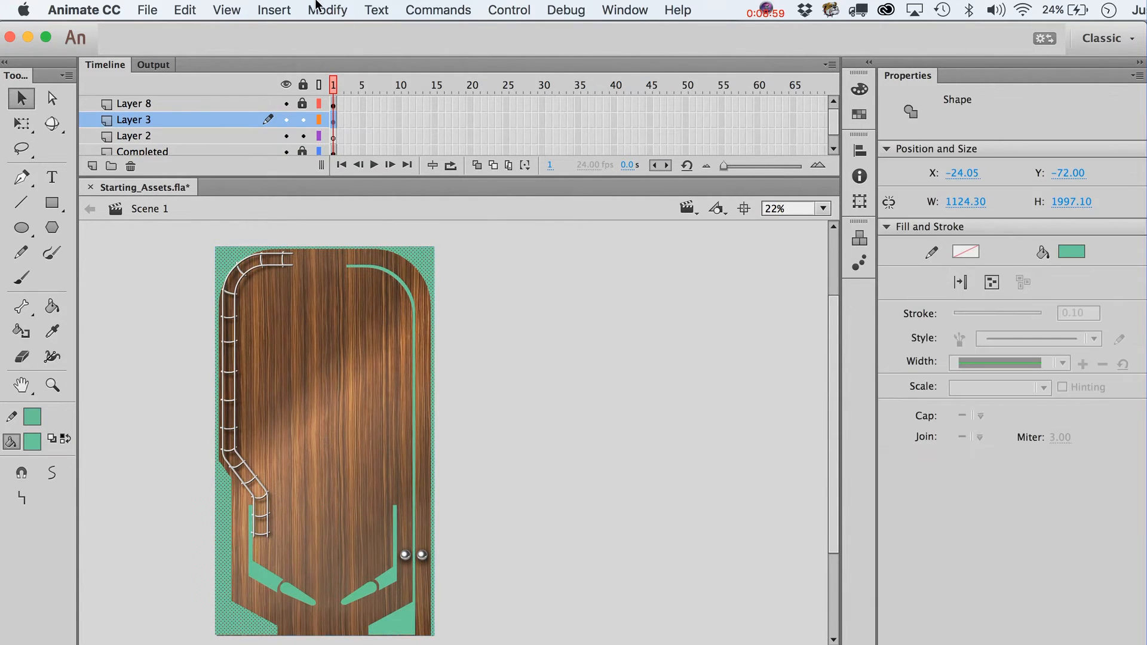
click(318, 6)
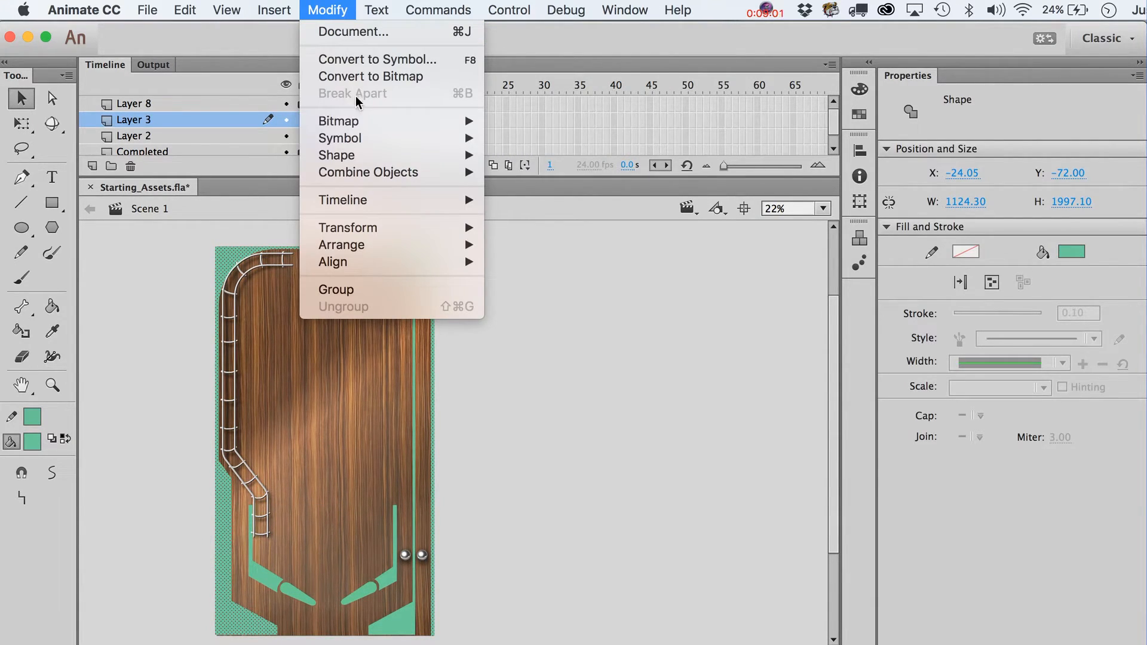
click(579, 364)
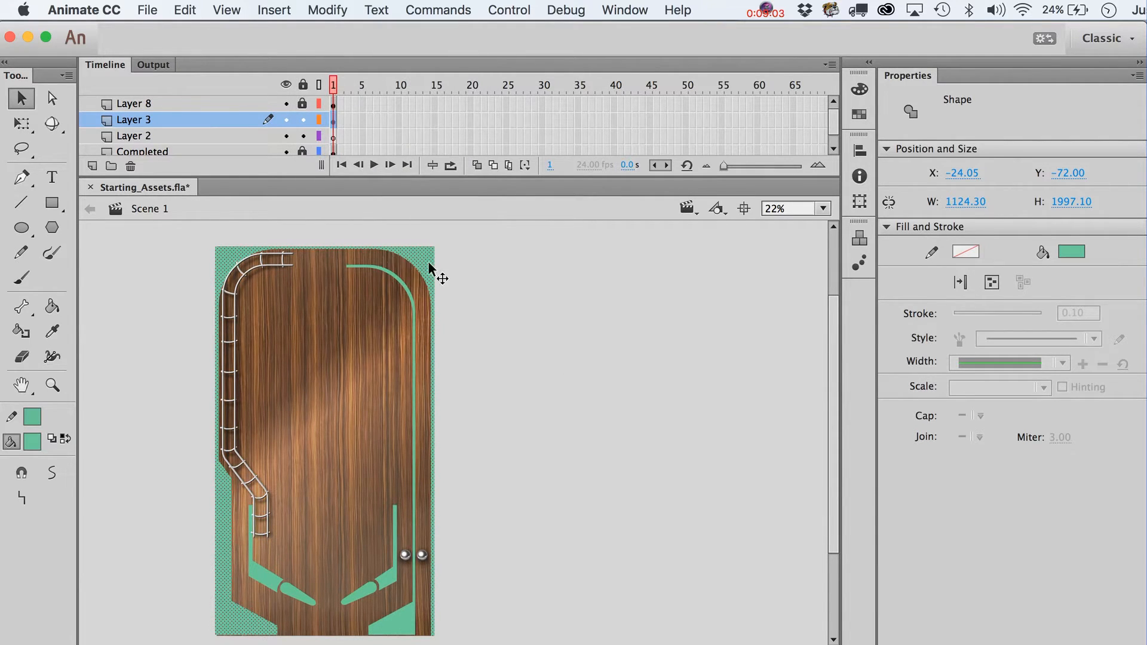
click(464, 293)
click(409, 291)
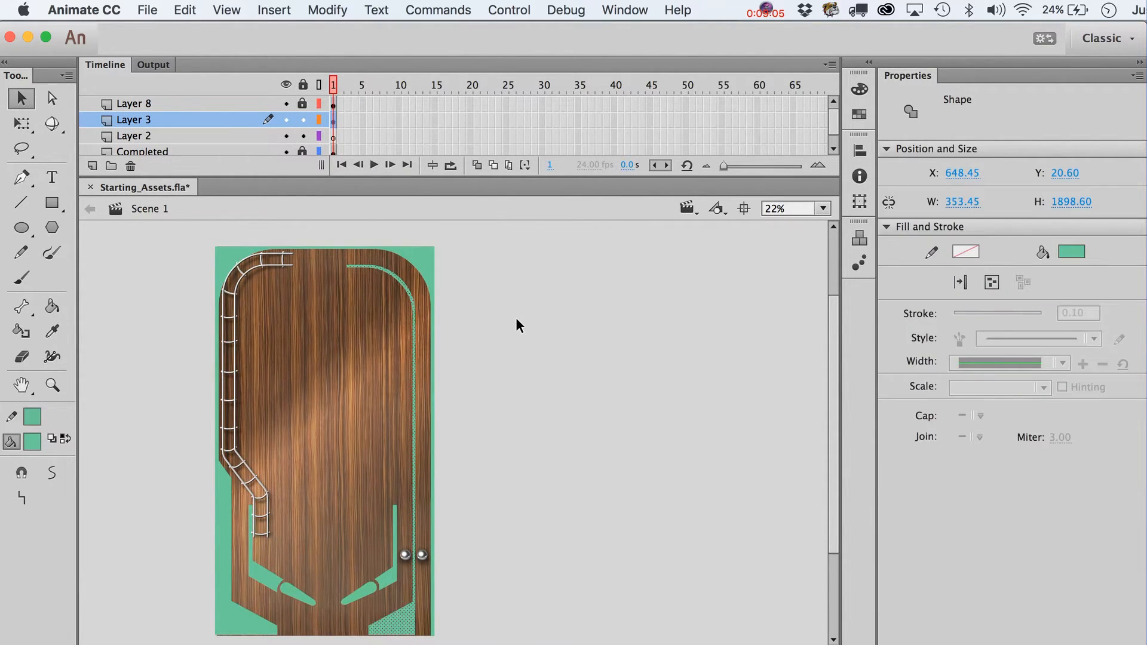
scroll(518, 323, down, 2)
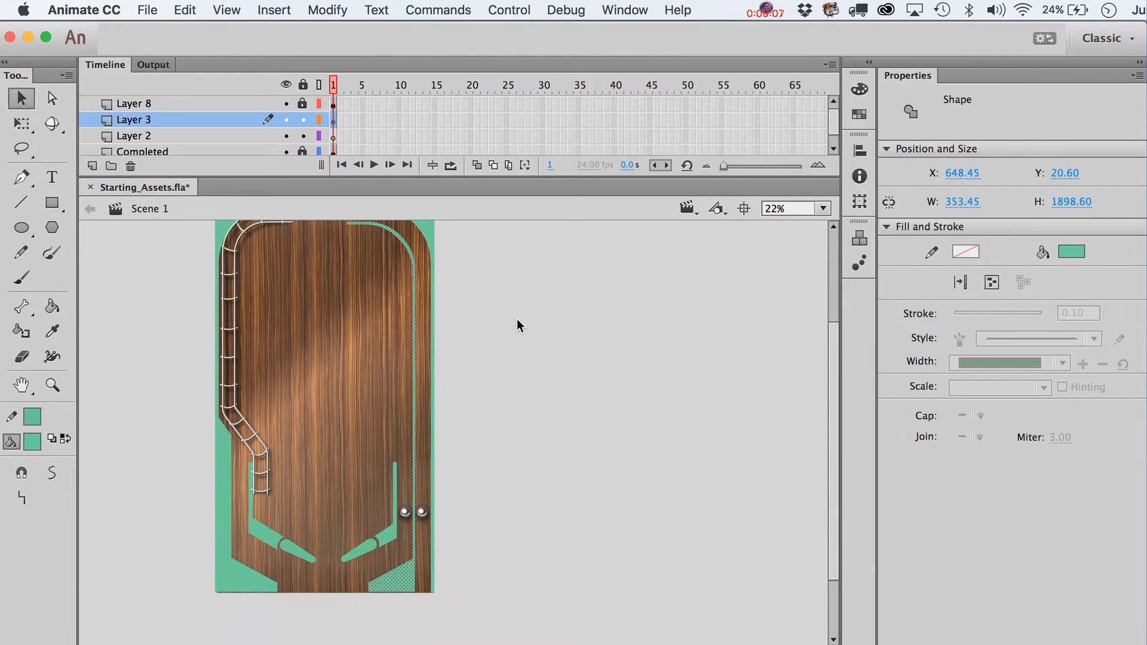
- Set the Rectangle tool to no stroke, ready for drawing on the playfield beside the launch-lane divider
click(533, 349)
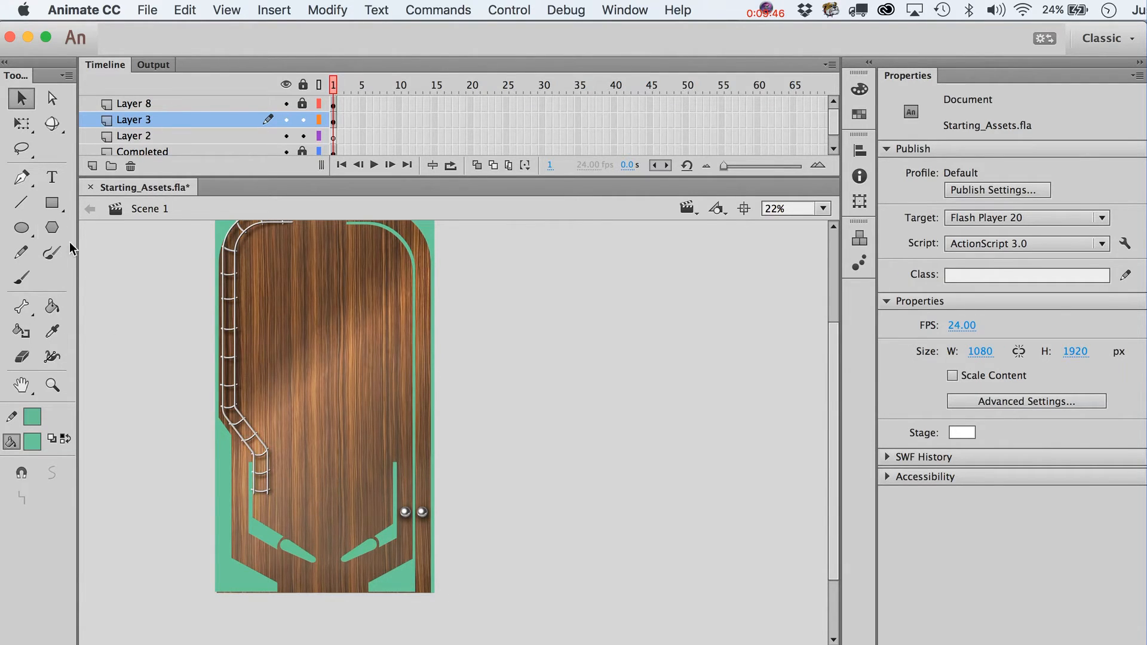
click(53, 385)
drag(193, 264, 497, 532)
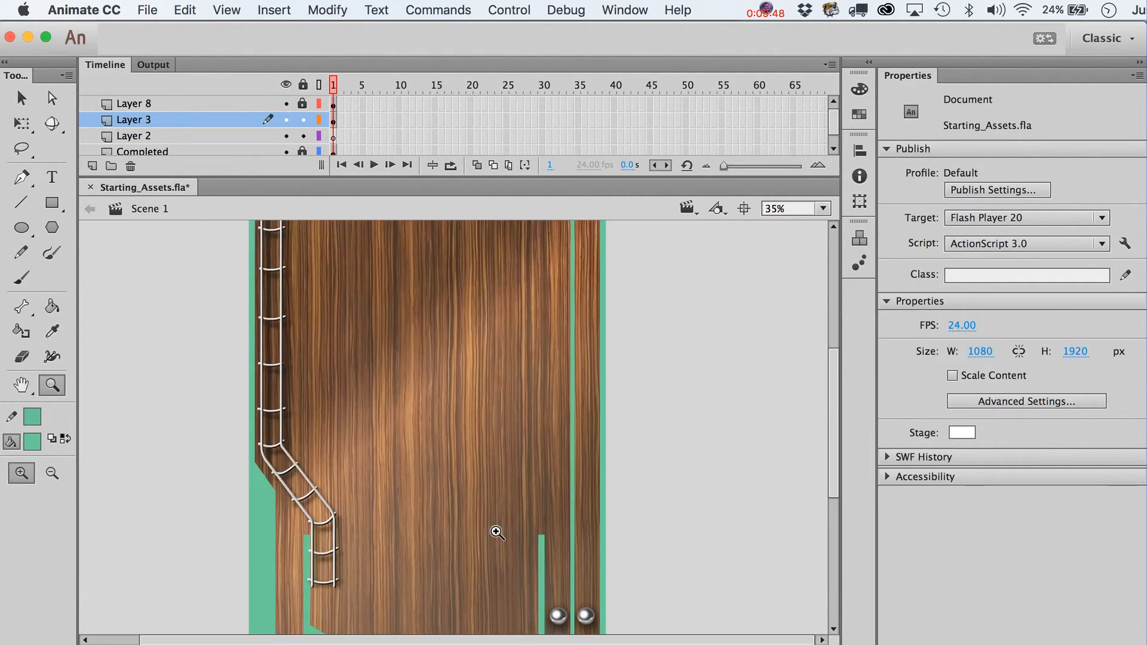
click(51, 203)
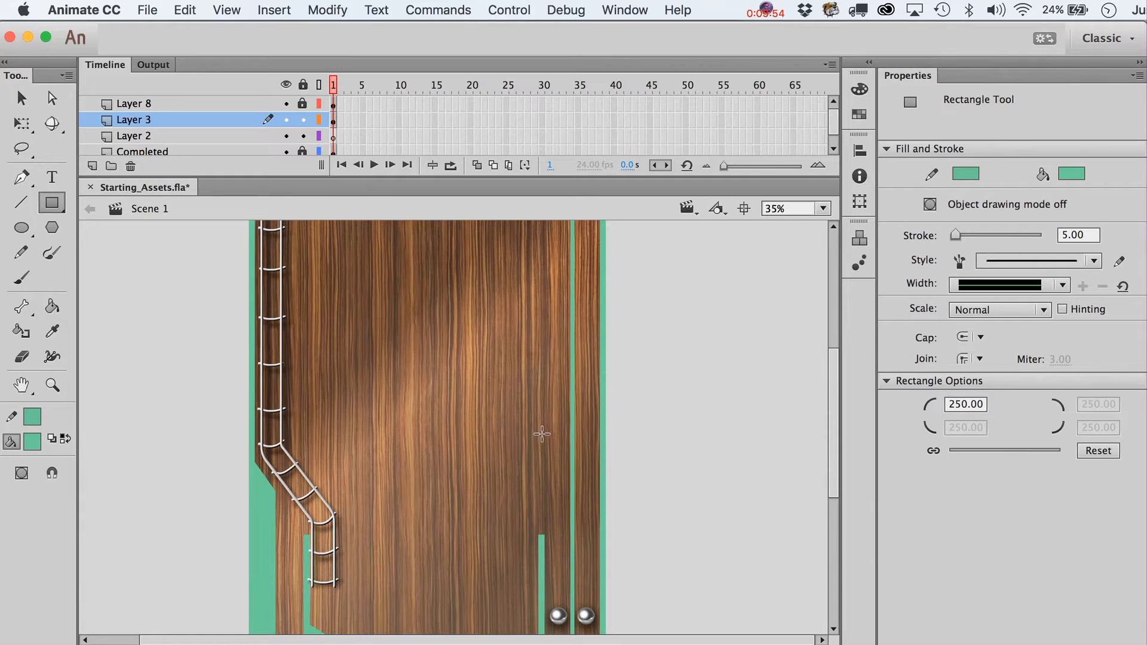
click(33, 418)
click(317, 435)
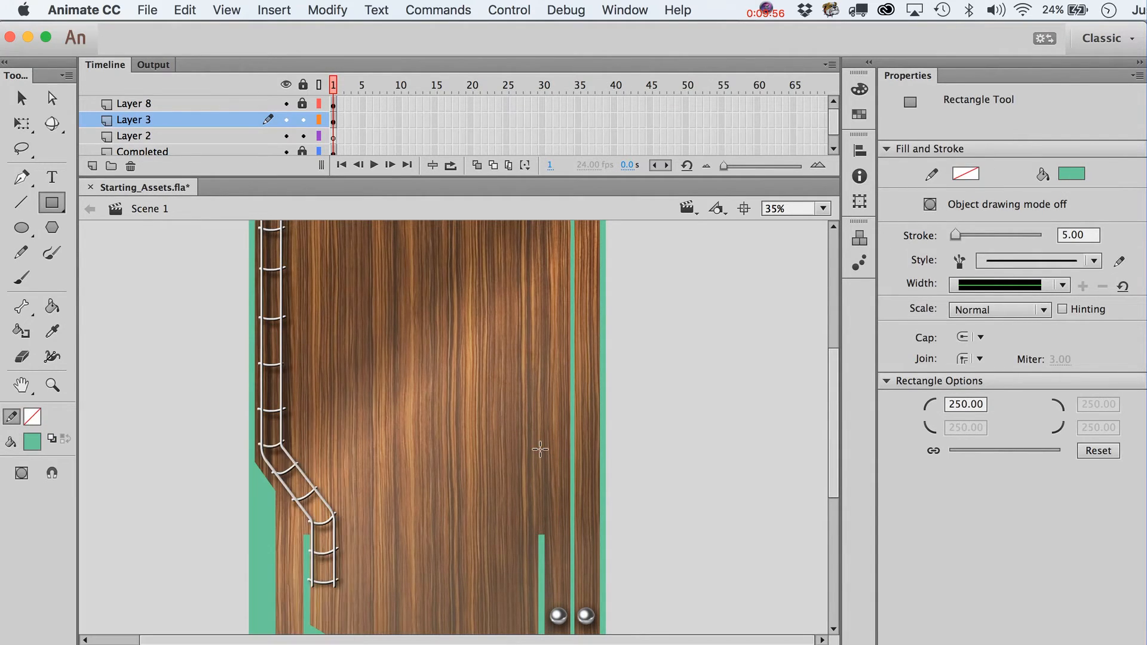
- Set the rectangle corner radius to 0 and draw a green block with sloped ends against the inner side of the launch-lane divider
drag(535, 433, 566, 502)
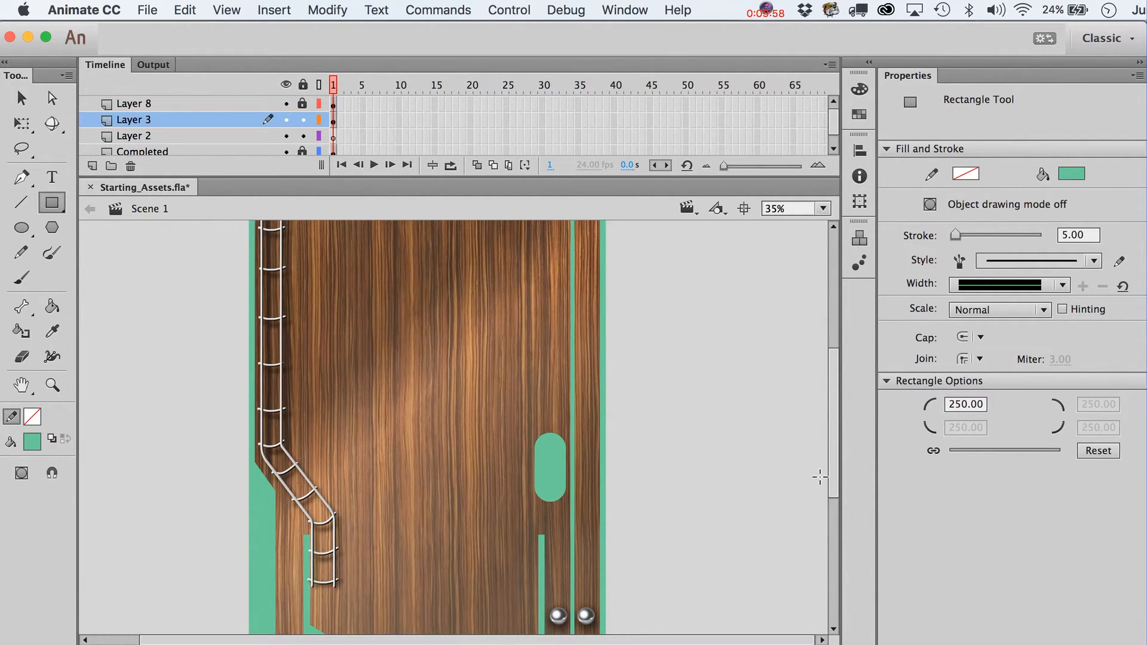
key(super+z)
click(964, 405)
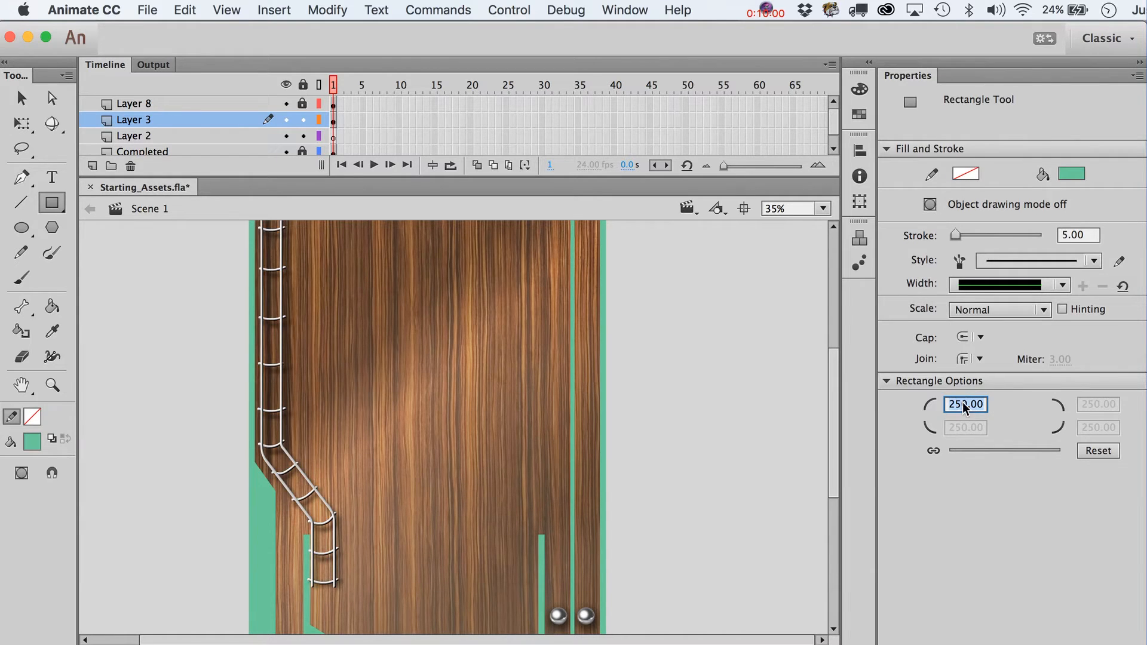
text(0)
key(Return)
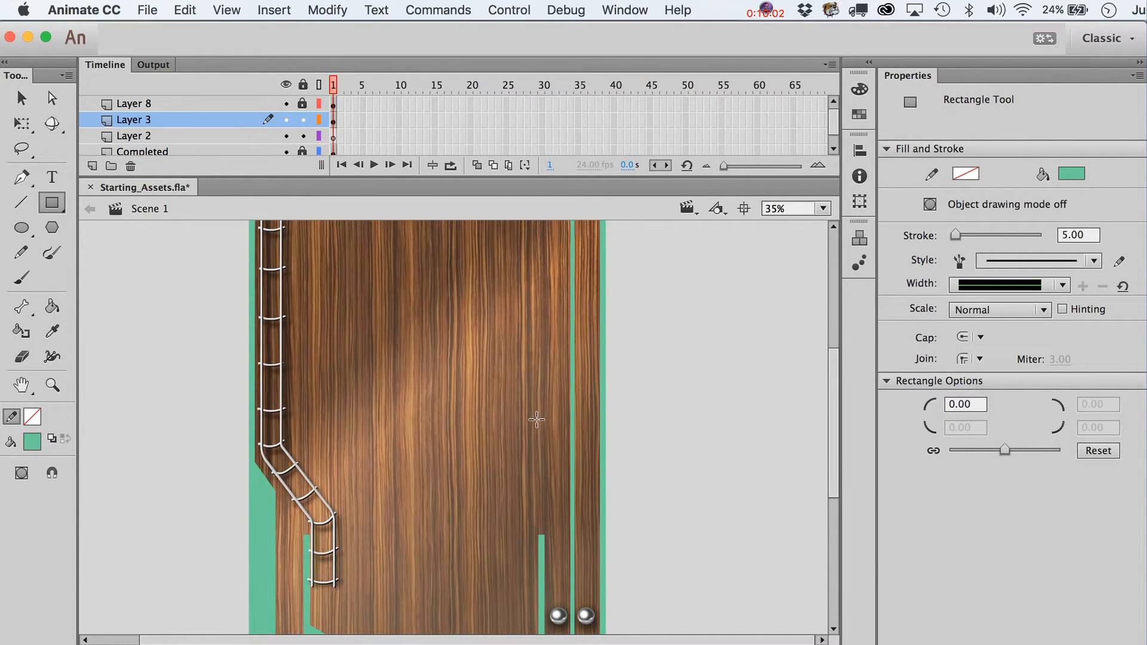
drag(536, 419, 571, 357)
key(v)
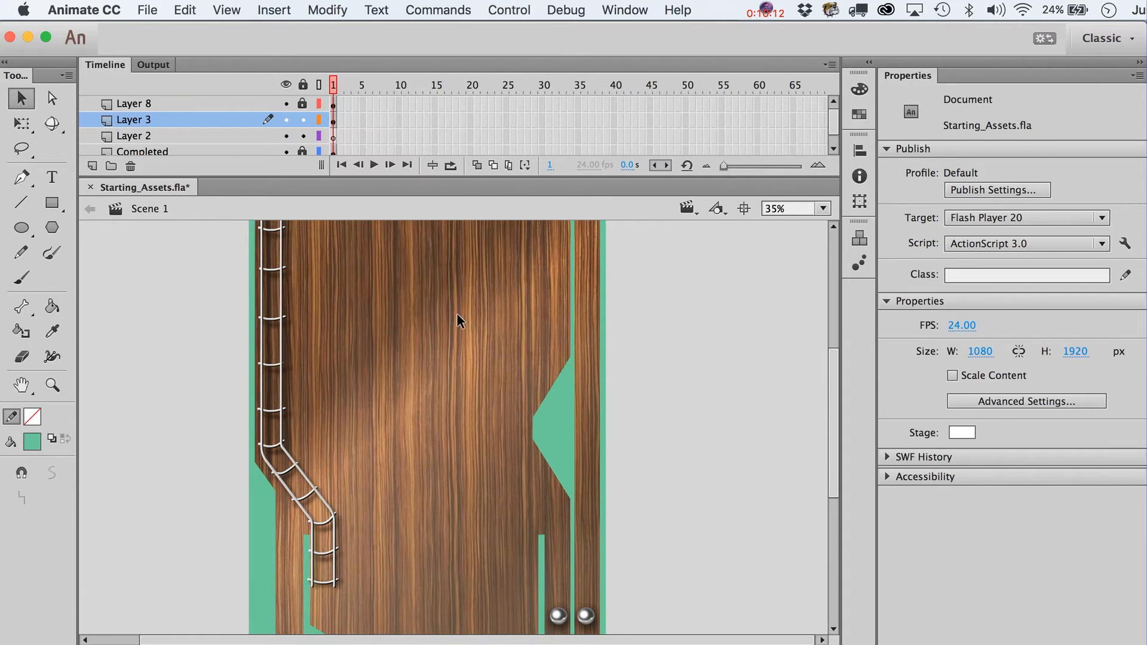
- Trim a vertical strip off the inner edge of the green block on the launch-lane divider to make it narrower
drag(456, 313, 548, 508)
key(Delete)
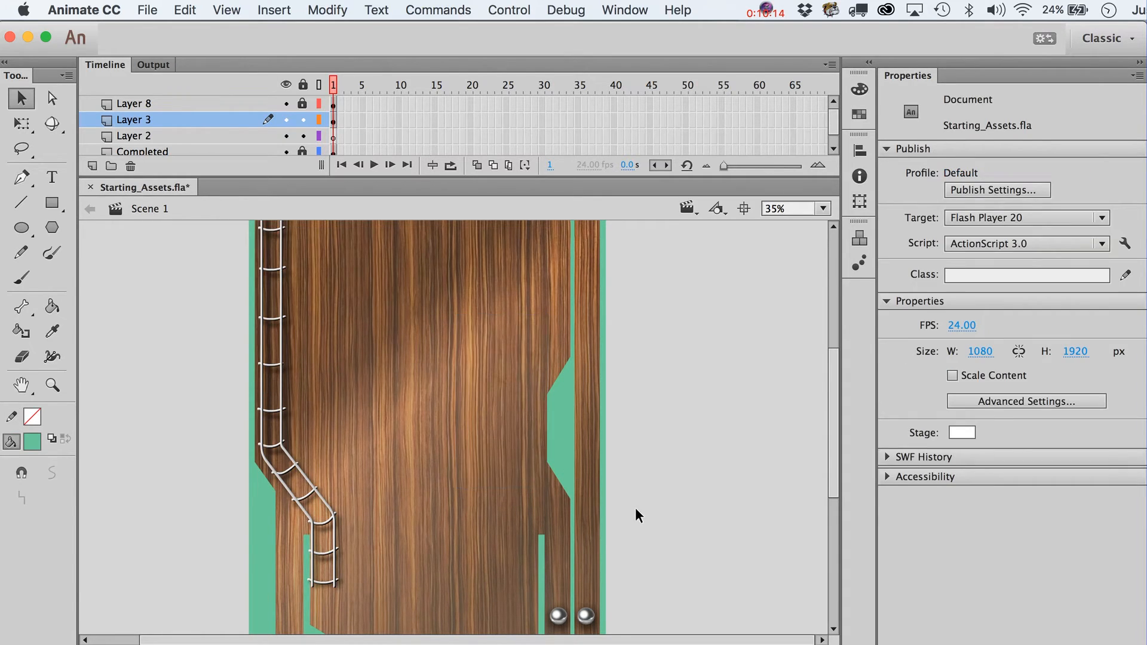
scroll(639, 517, down, 3)
scroll(639, 517, up, 5)
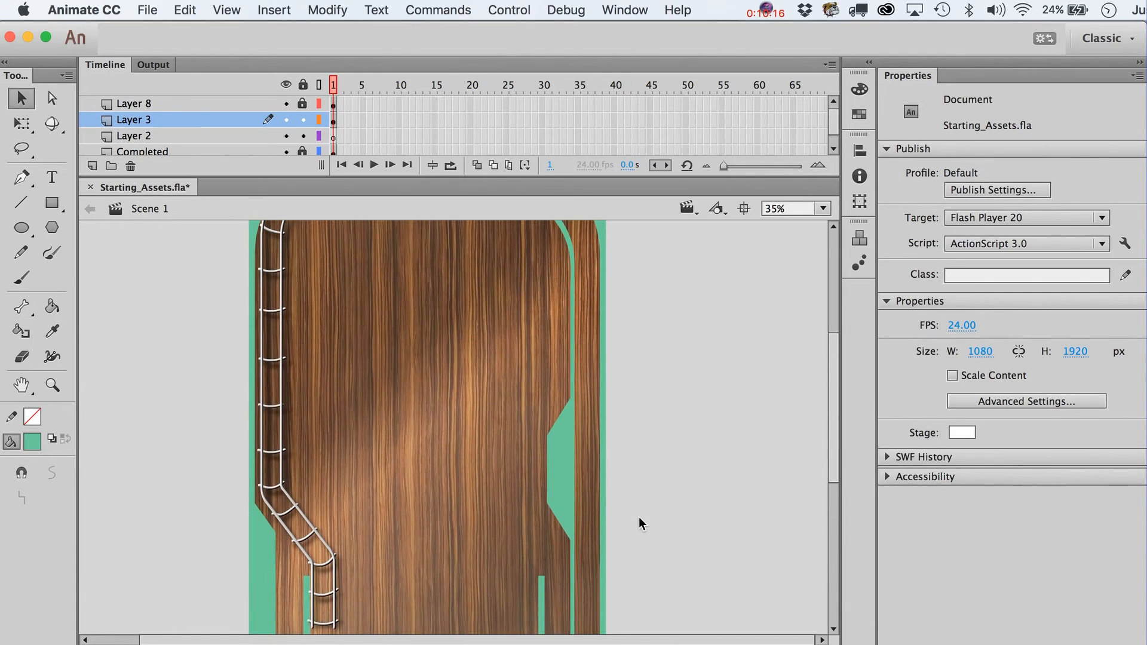
scroll(575, 435, up, 2)
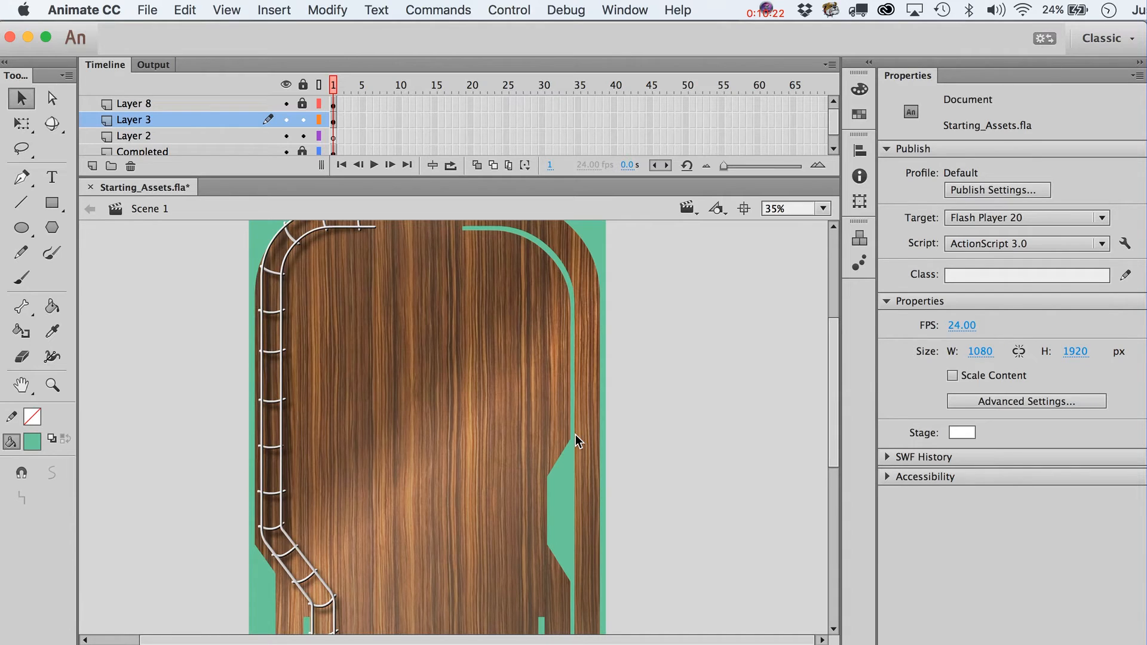
- Set the Oval tool's fill to light blue so that it contrasts with the green block
click(21, 227)
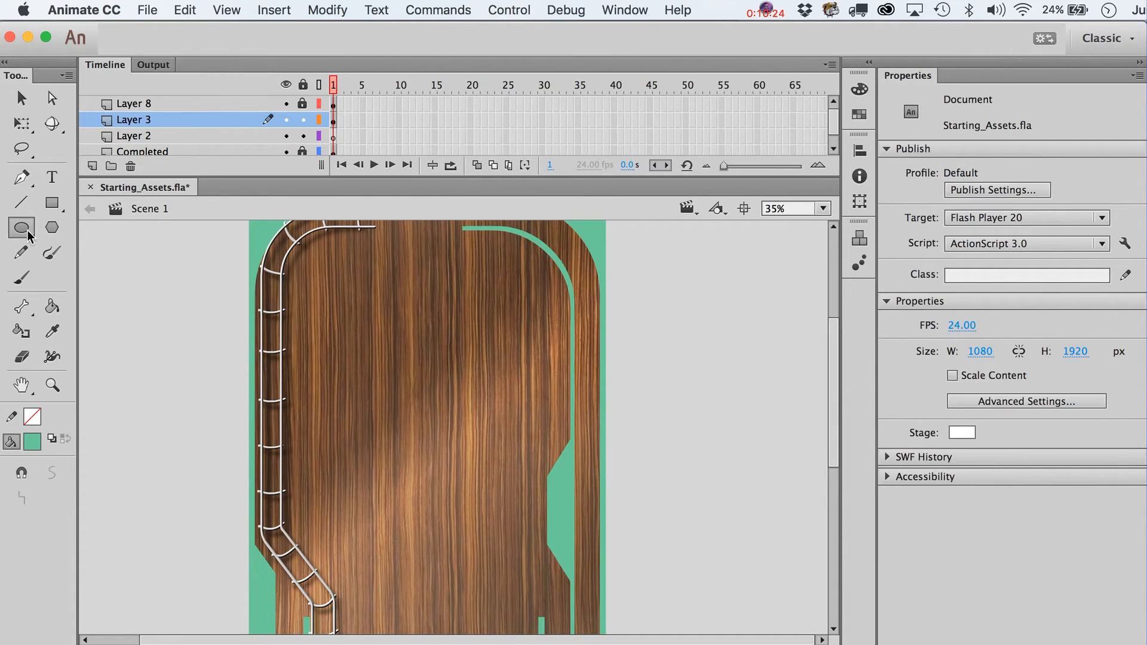
click(33, 442)
click(245, 531)
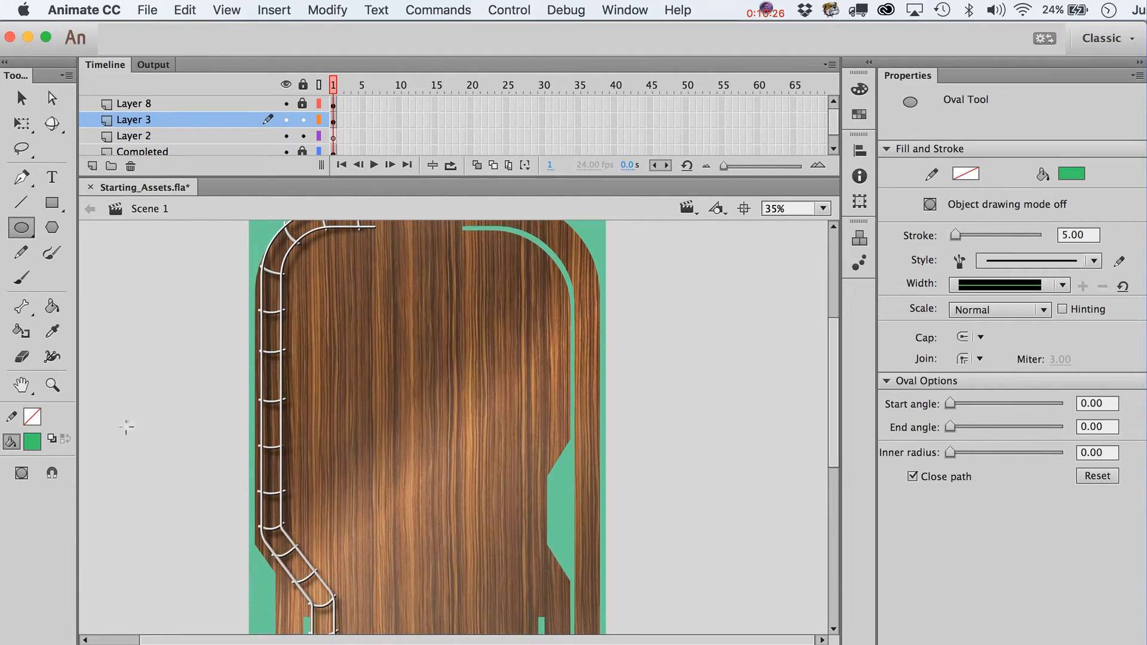
click(33, 442)
click(331, 540)
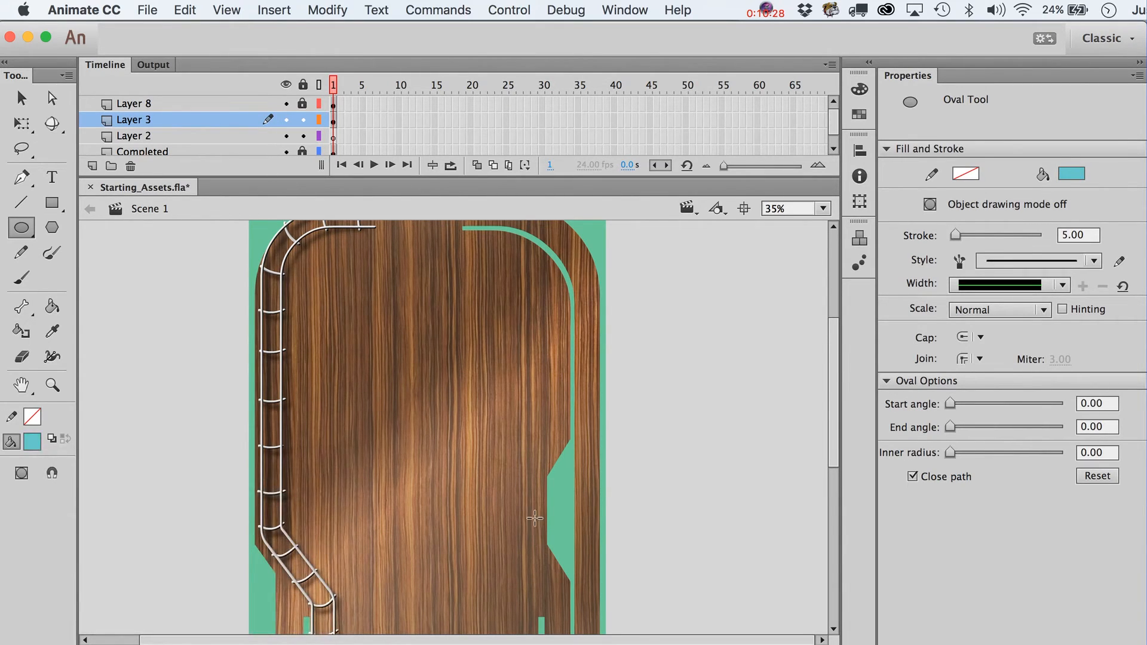
- Try cutting a single round notch into the middle of the divider block's inner edge with a blue circle
drag(530, 481, 568, 518)
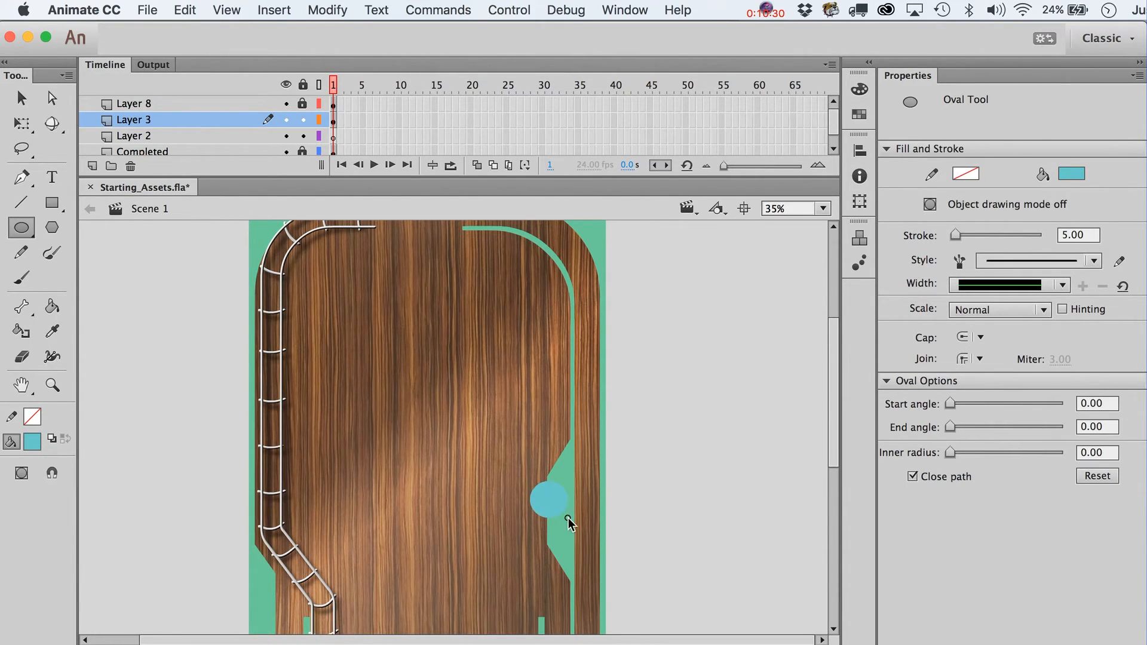
scroll(553, 559, down, 2)
key(super+z)
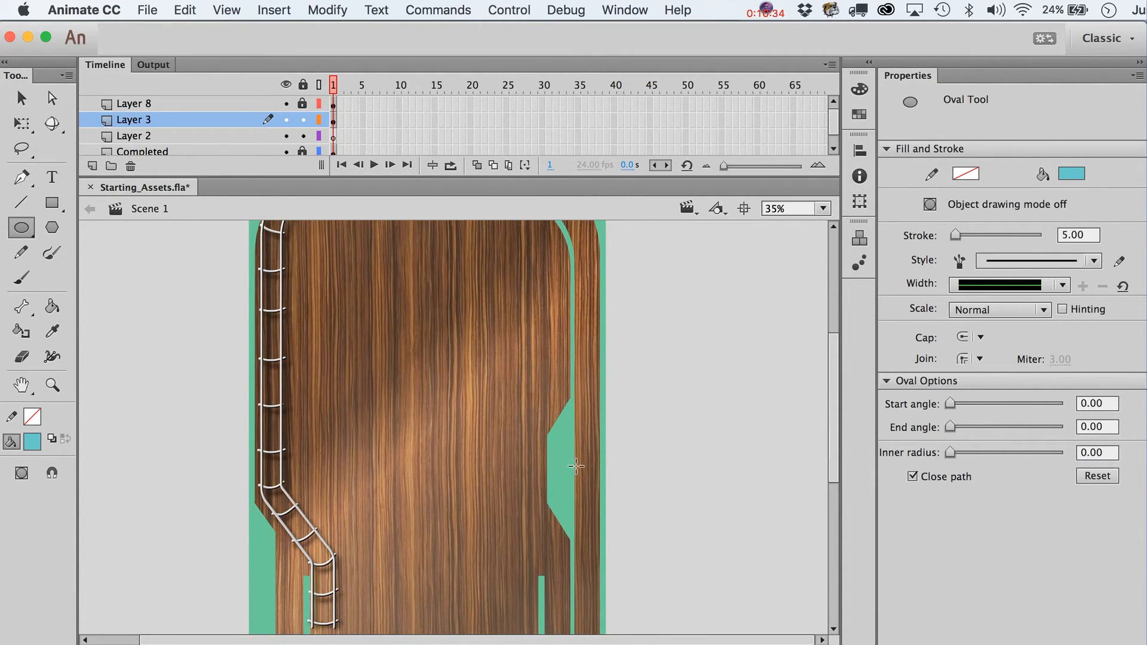
drag(523, 443, 570, 497)
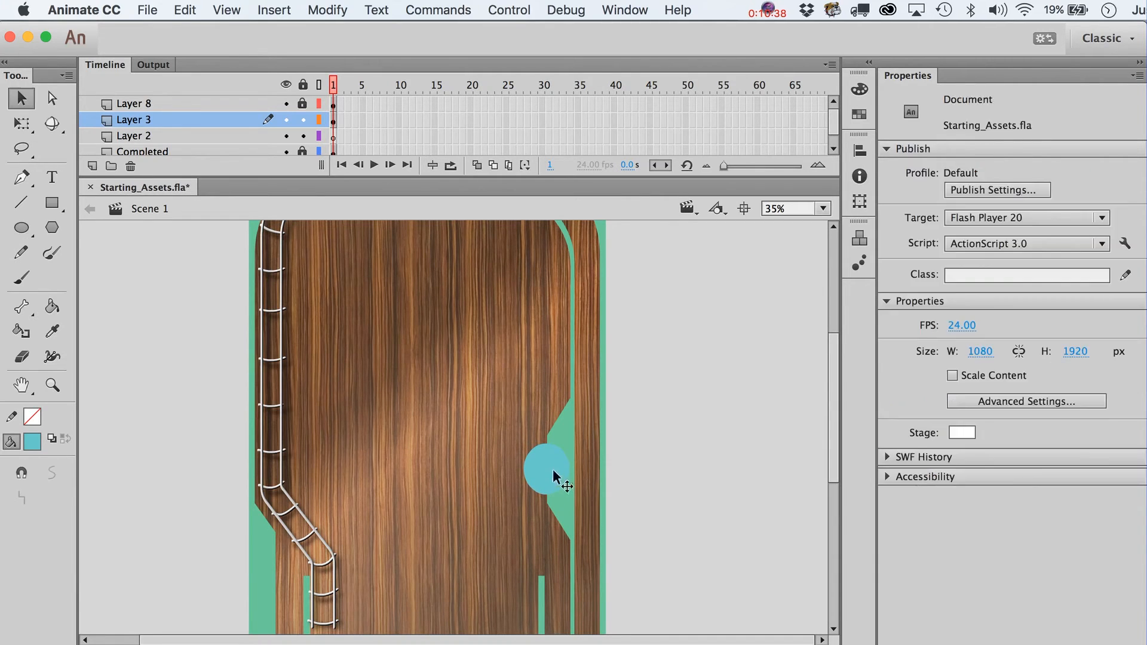
click(554, 471)
key(Delete)
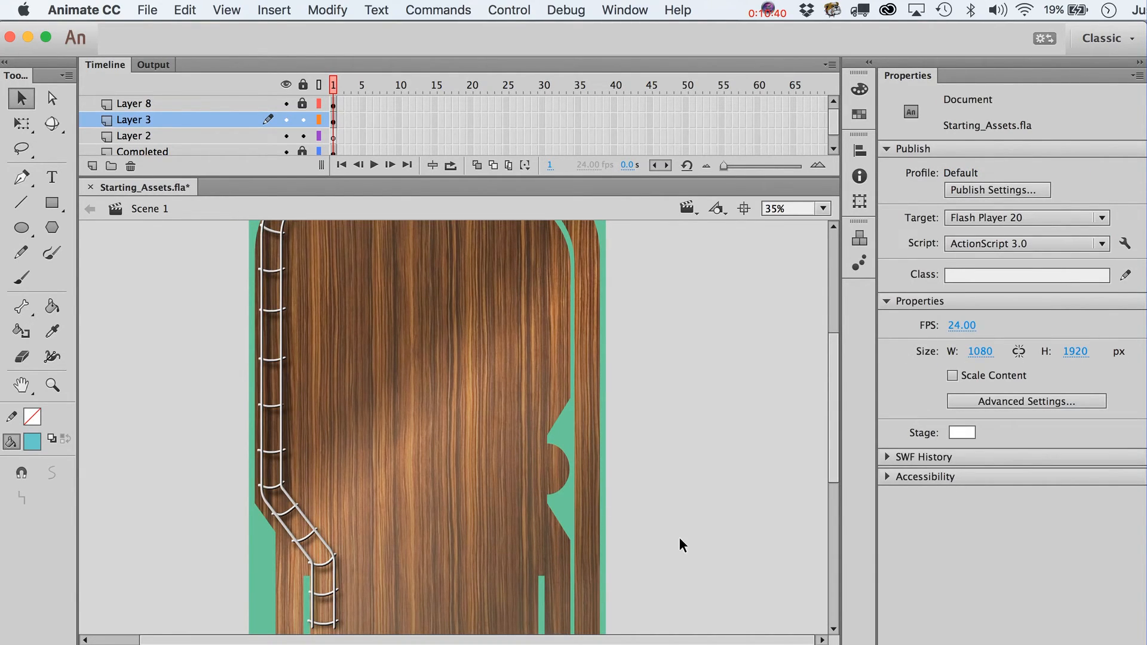
scroll(679, 537, up, 3)
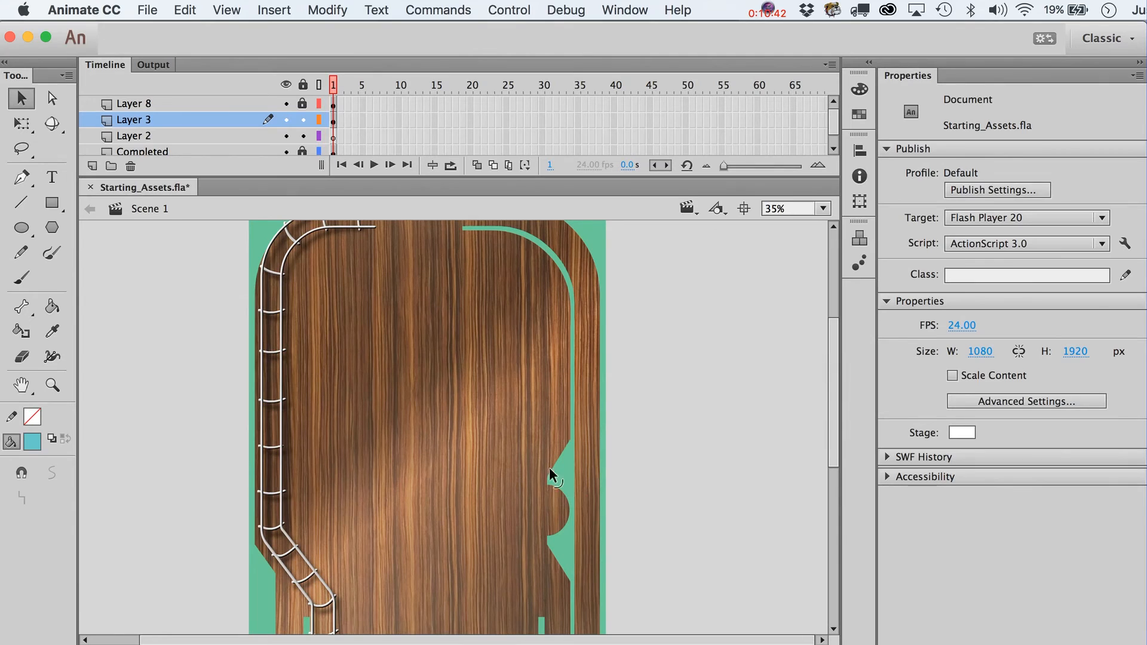
key(super+z)
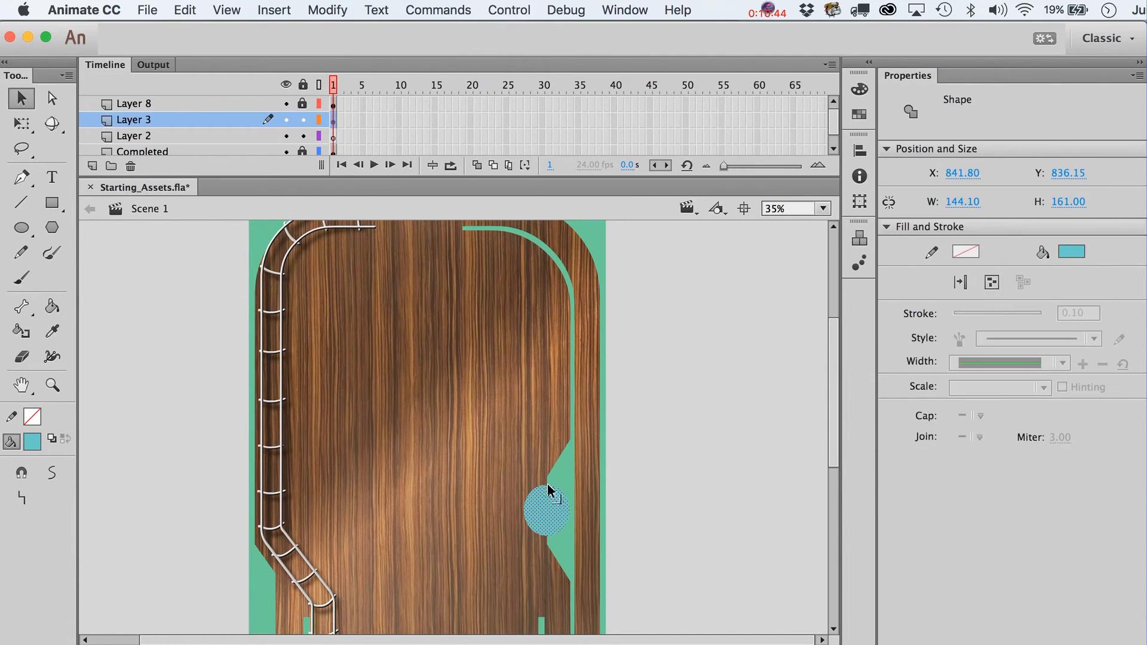
key(Delete)
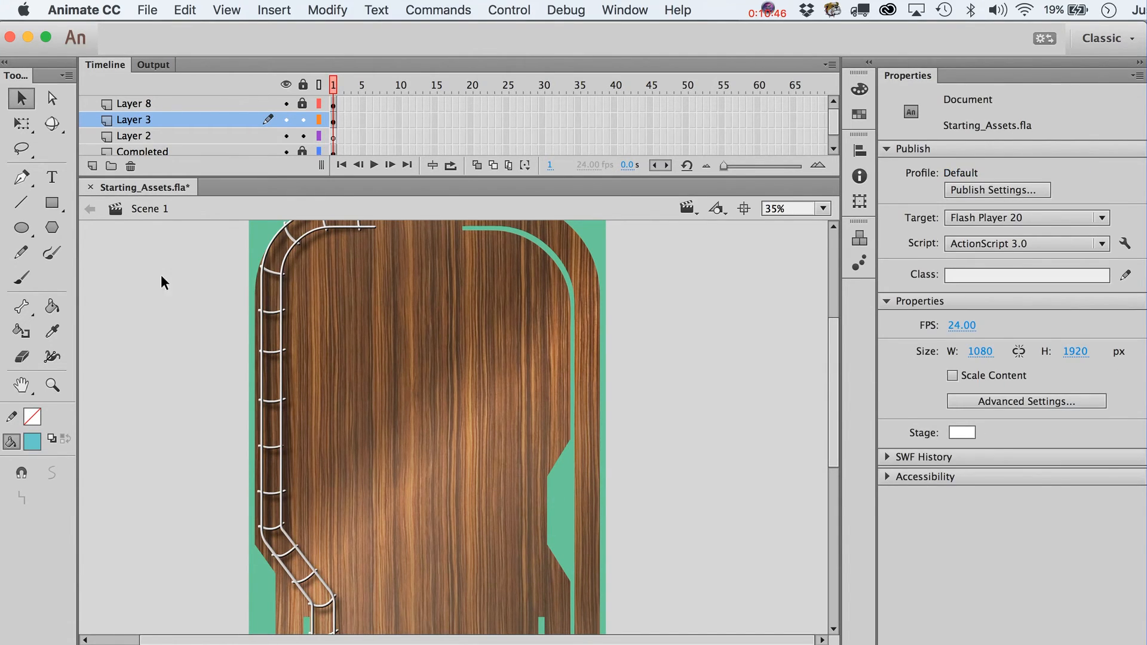
- Cut two round notches, one above the other, into the divider block's inner edge by drawing and deleting two small blue circles
key(o)
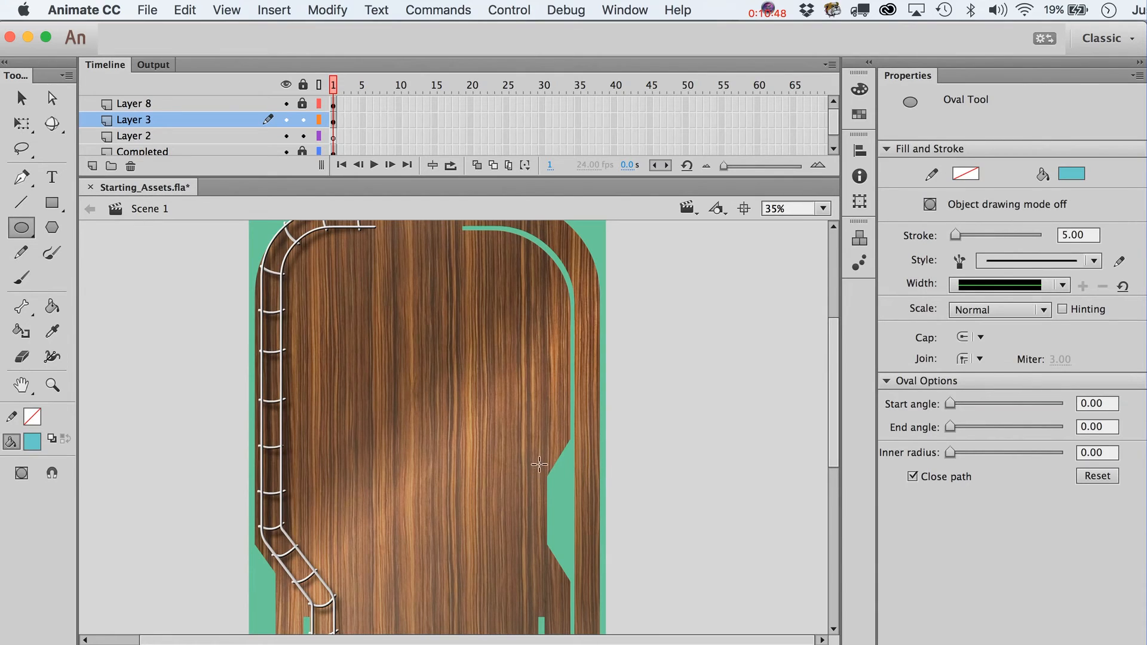
drag(539, 464, 570, 542)
key(v)
click(553, 531)
key(Delete)
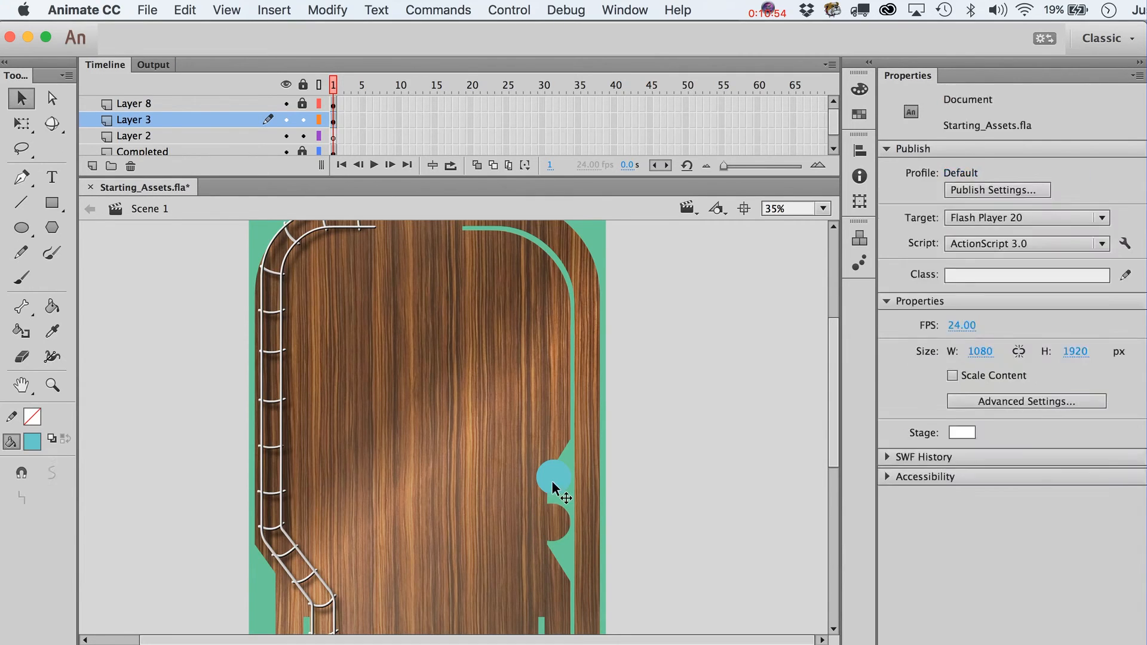
click(552, 481)
key(Delete)
- Examine the lower playfield and compare the steel ball beside the launch-lane divider with the two round notches
scroll(642, 499, down, 3)
scroll(630, 505, up, 3)
scroll(588, 597, down, 5)
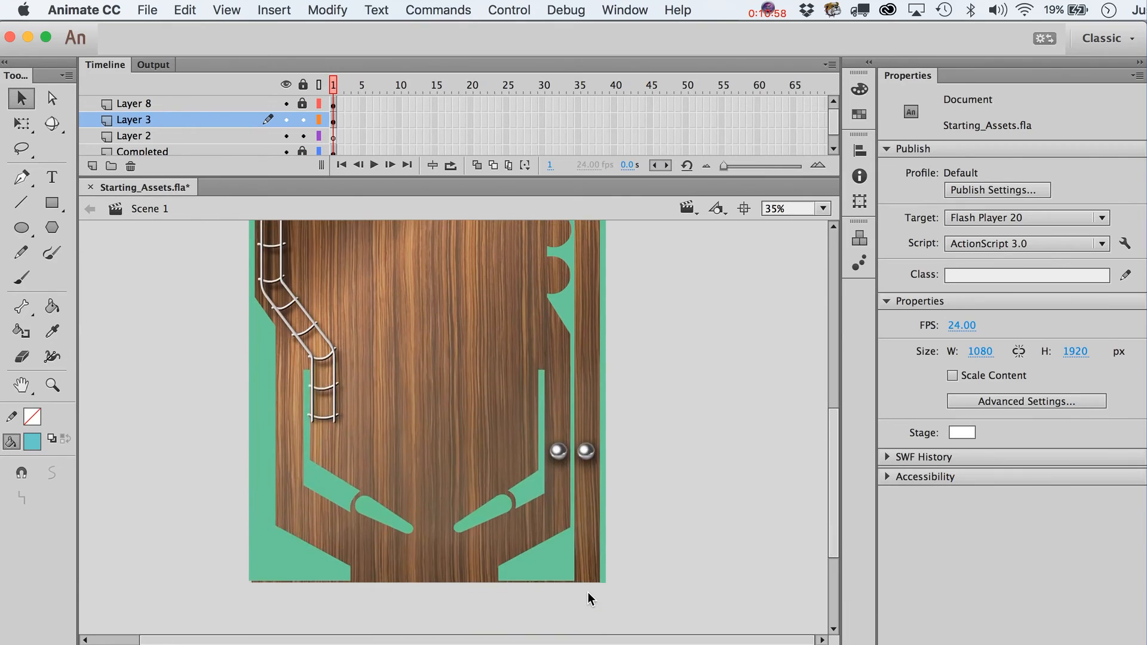
scroll(588, 592, up, 3)
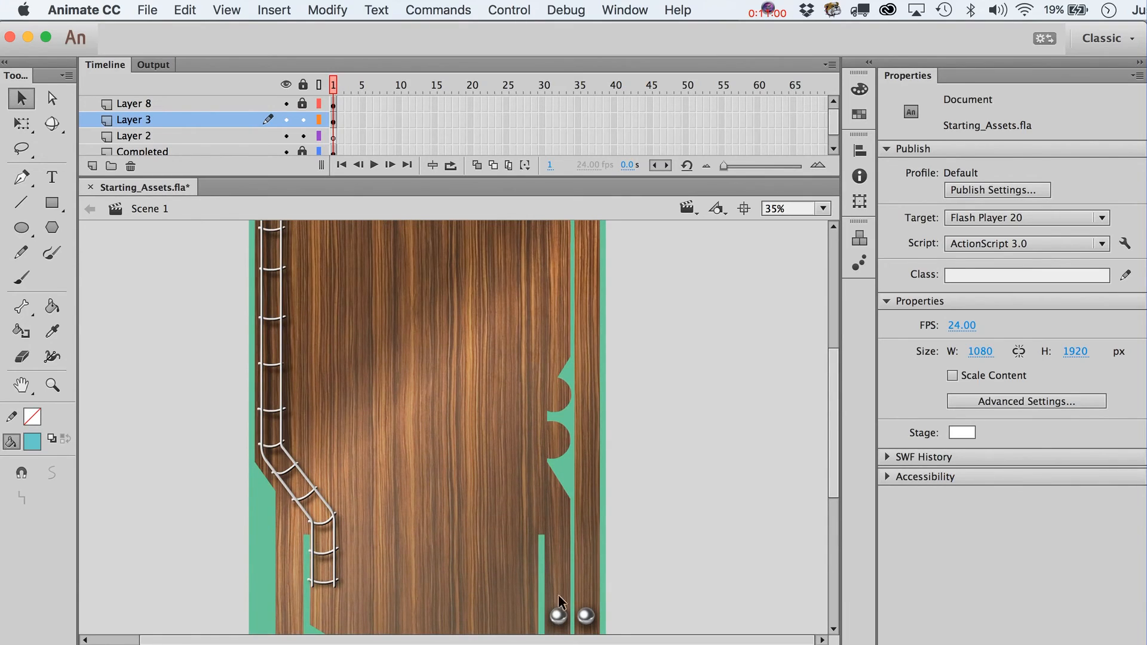
click(577, 619)
click(589, 618)
click(558, 616)
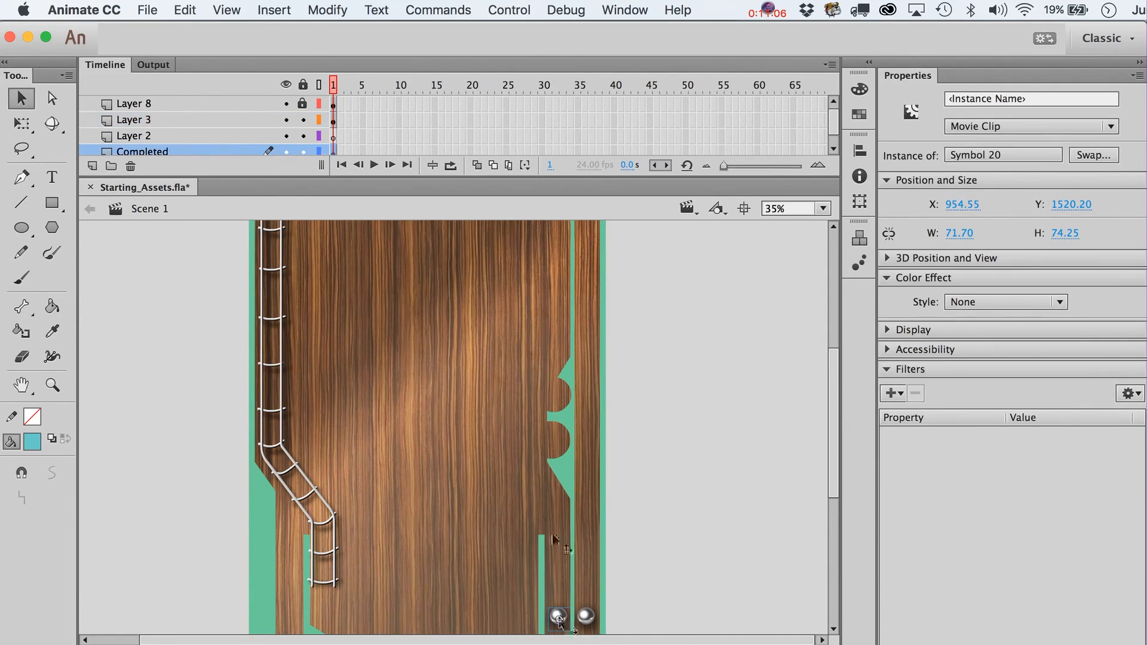
mouse_move(559, 619)
mouse_down()
mouse_move(556, 392)
mouse_move(558, 612)
mouse_move(552, 442)
mouse_move(565, 481)
mouse_move(550, 385)
mouse_move(563, 502)
mouse_move(559, 618)
mouse_up()
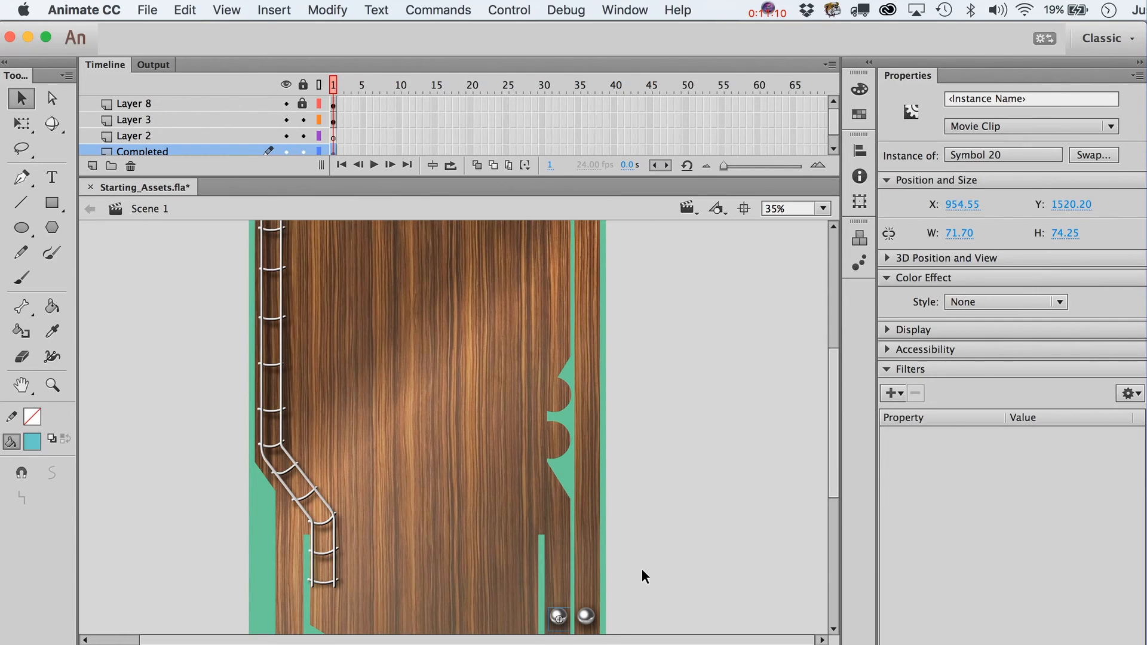
click(690, 581)
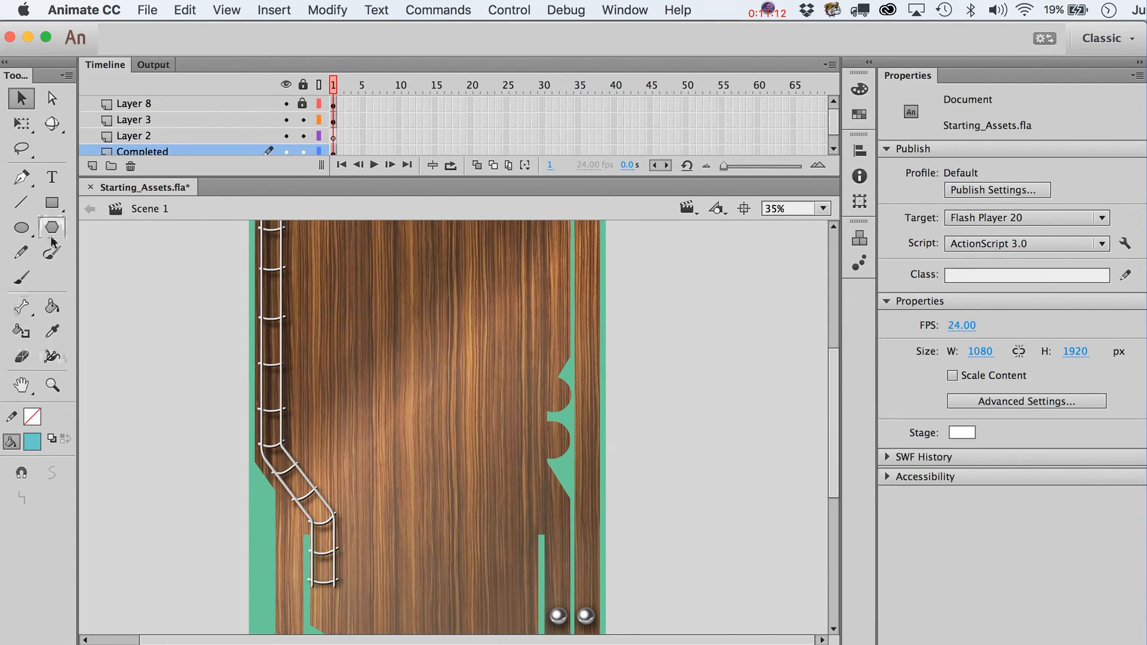
- Review the table from the upper arch to the flippers and fit the whole board in view
click(52, 203)
scroll(318, 329, up, 3)
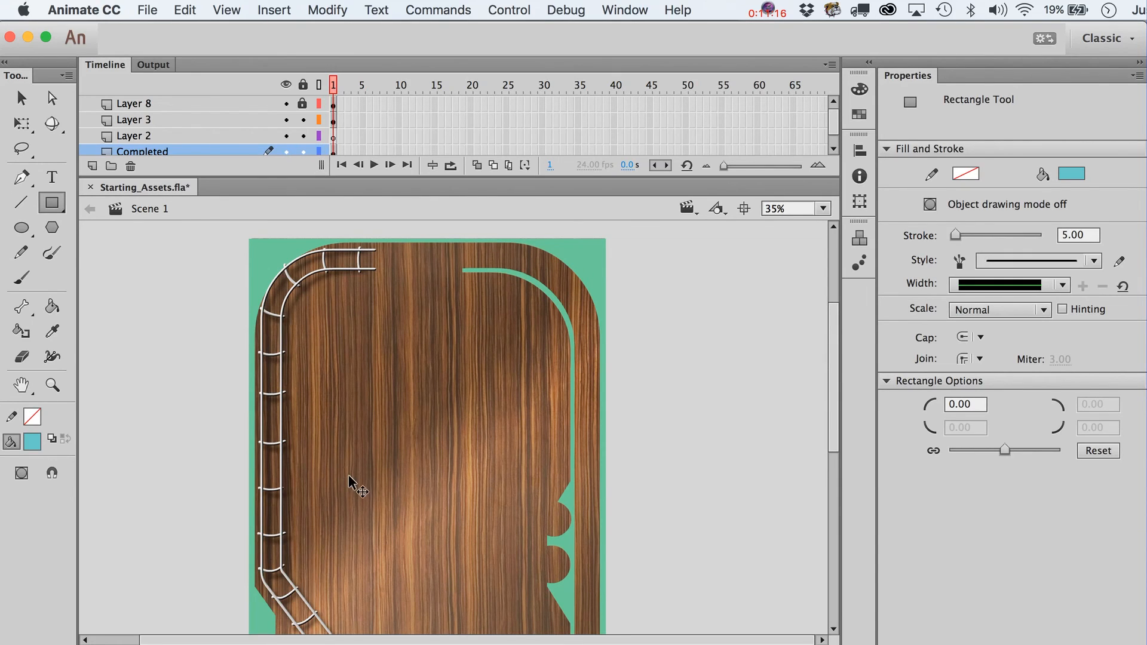
scroll(348, 478, down, 3)
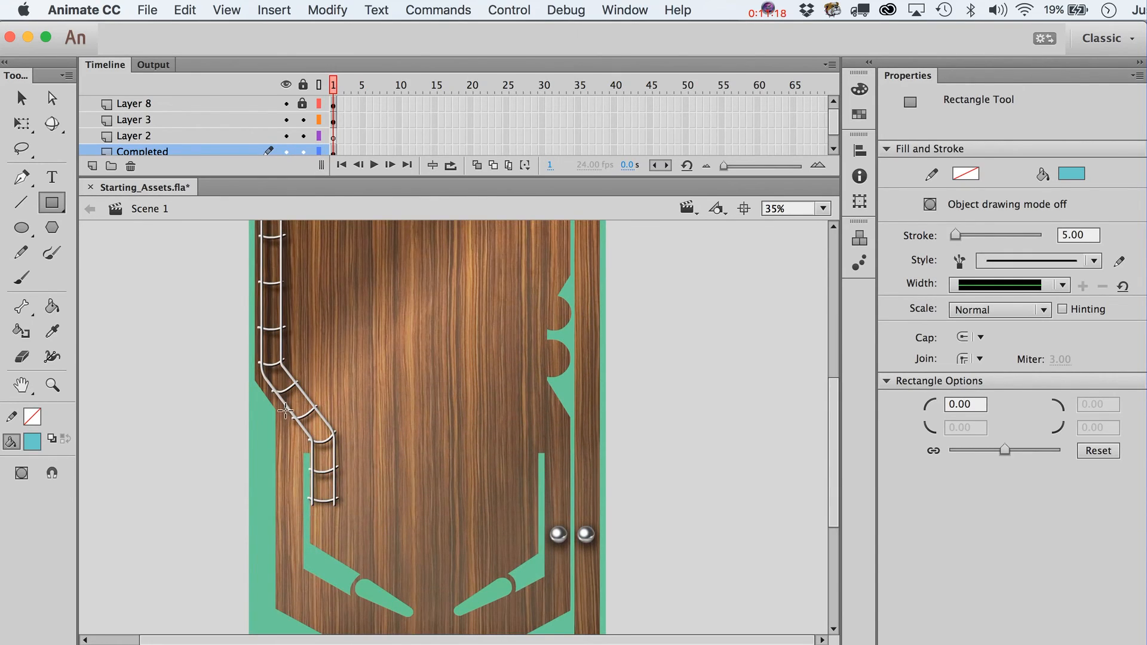
scroll(295, 493, down, 1)
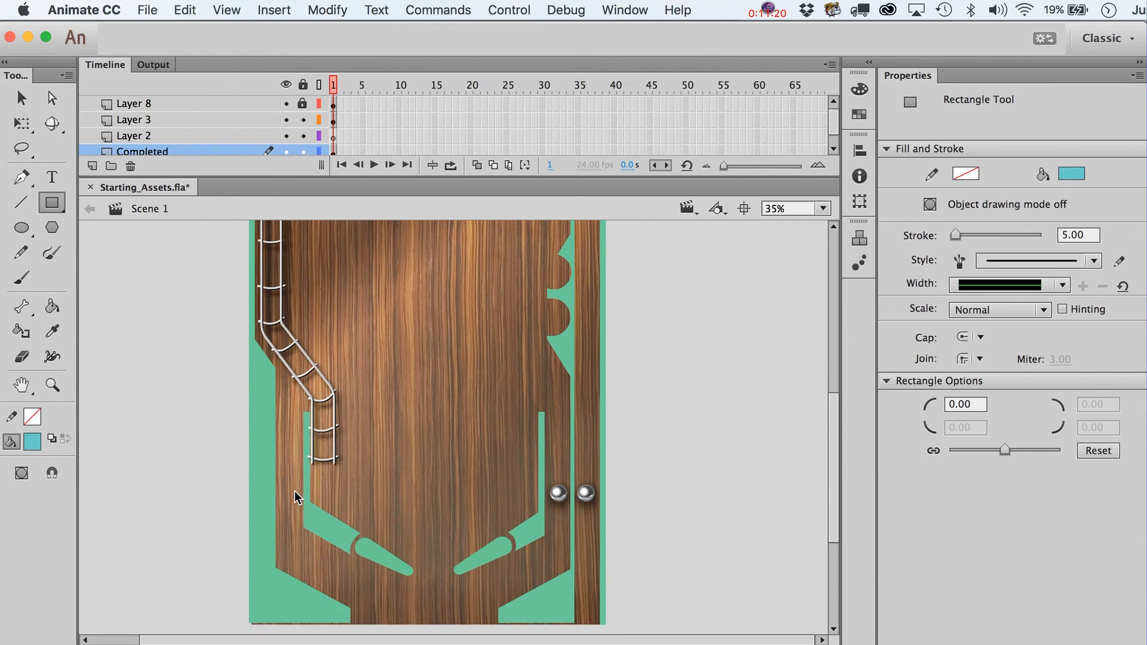
scroll(296, 496, up, 3)
click(53, 387)
alt+click(283, 424)
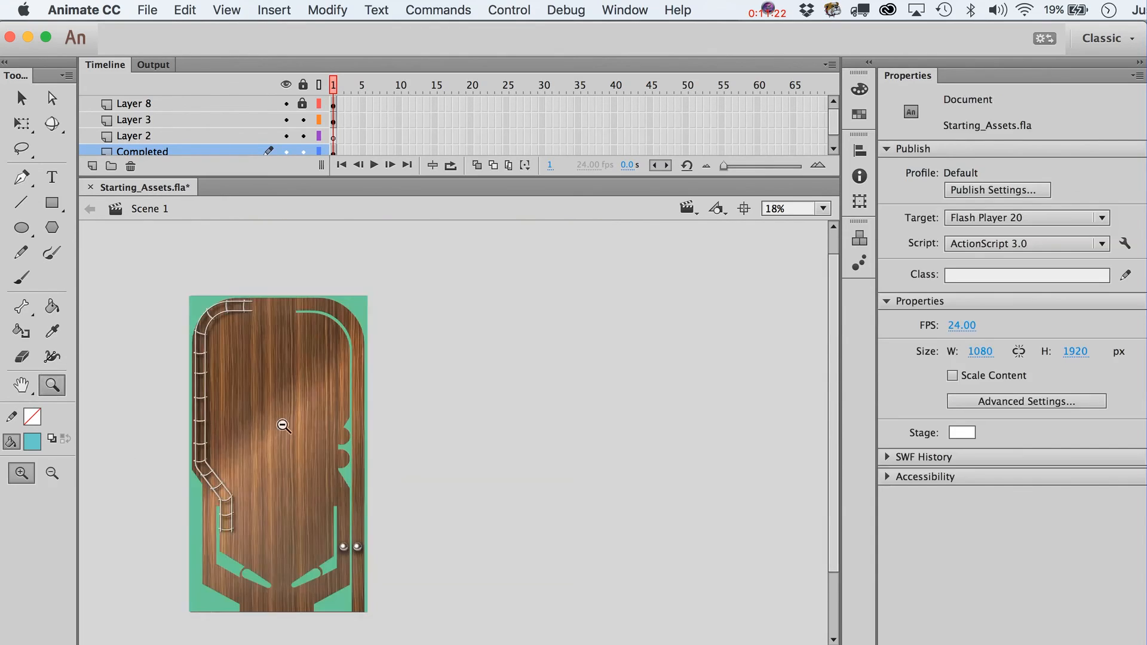
drag(168, 281, 420, 633)
key(v)
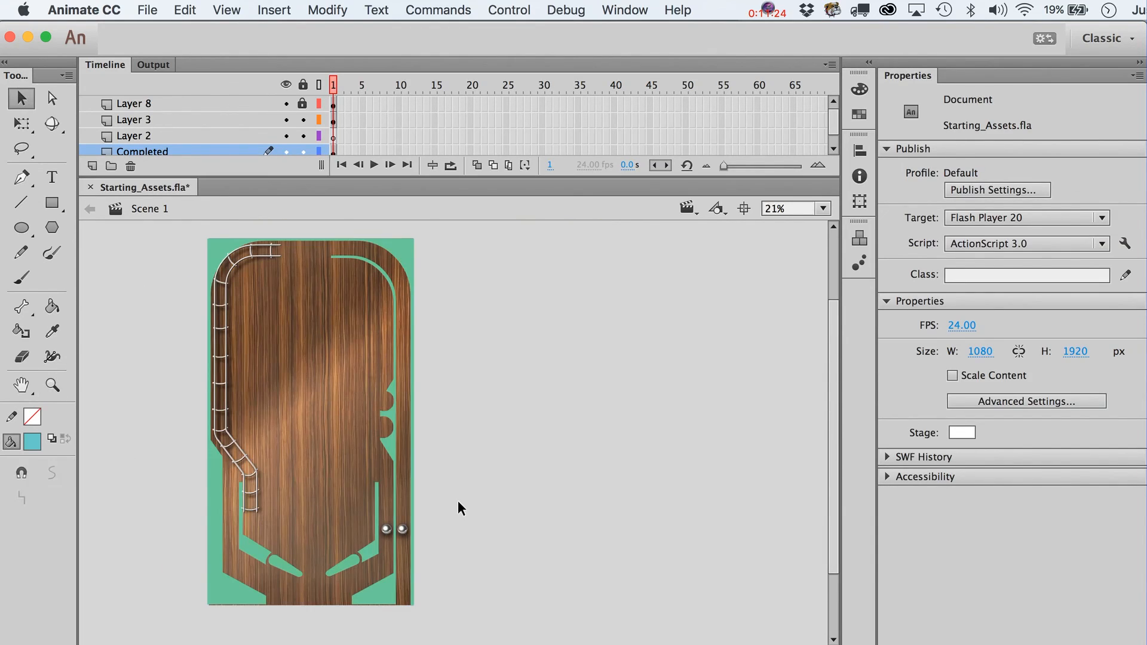